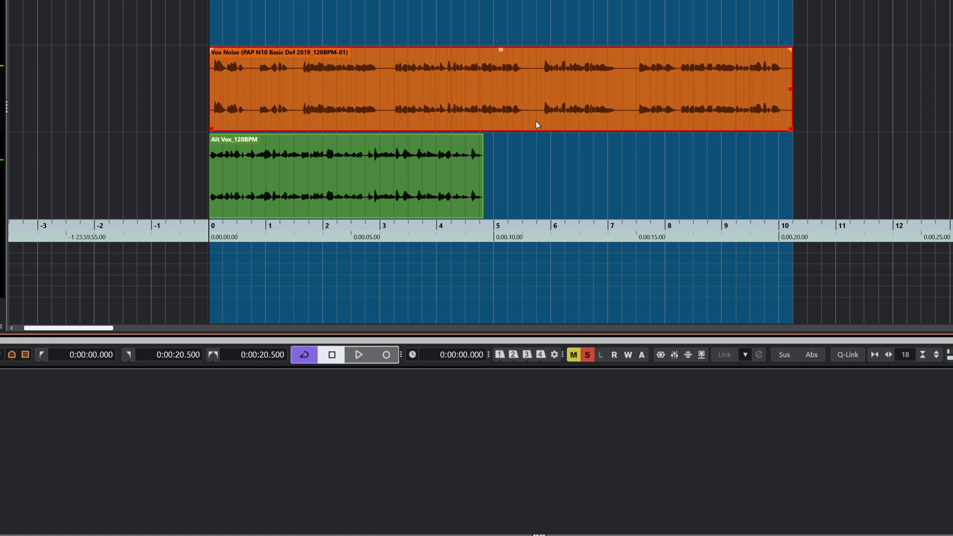
Step: Open the Vox Noise clip in the Sample Editor and highlight the noisy pauses around bars 5.5 and 7
{"action": "double_click", "coordinate": [510, 187]}
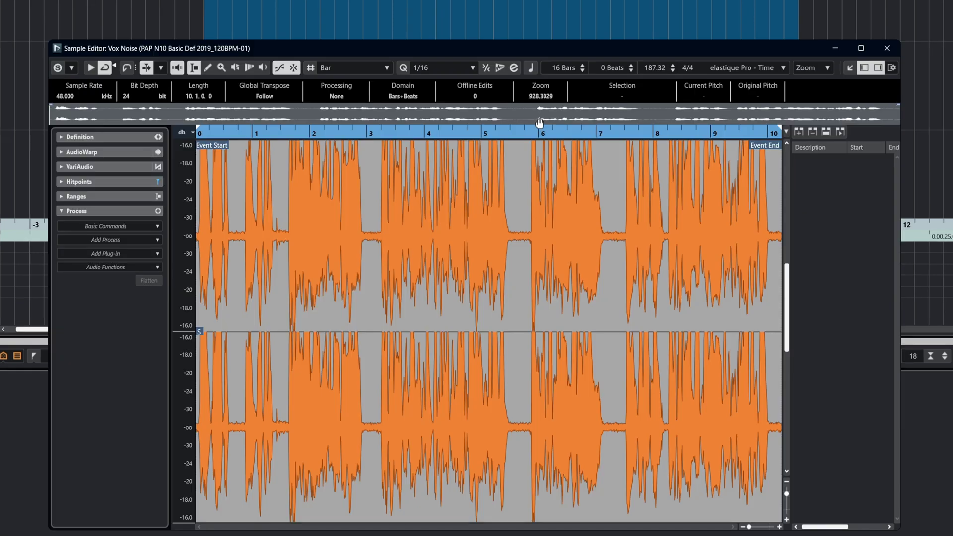
{"action": "left_click_drag", "start_coordinate": [512, 248], "coordinate": [531, 247]}
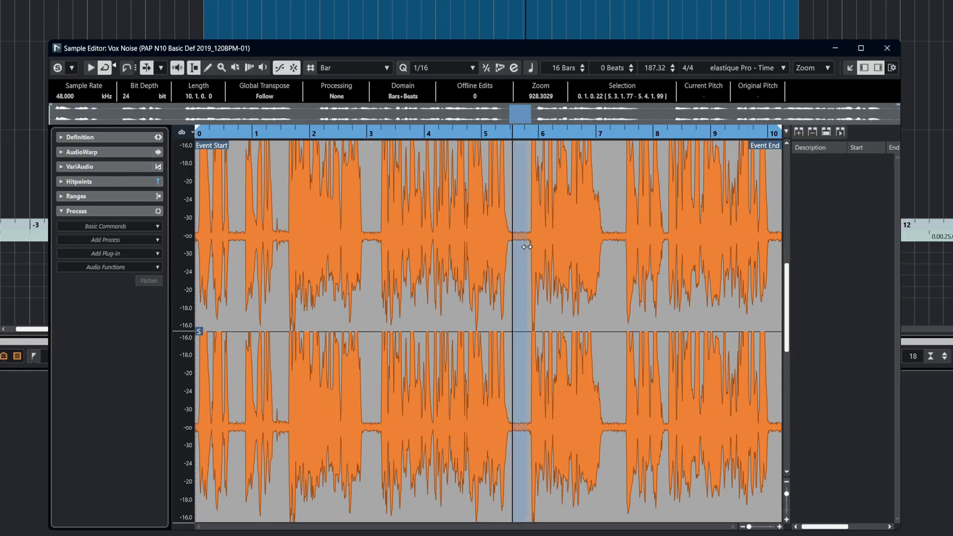
{"action": "left_click_drag", "start_coordinate": [626, 248], "coordinate": [608, 251]}
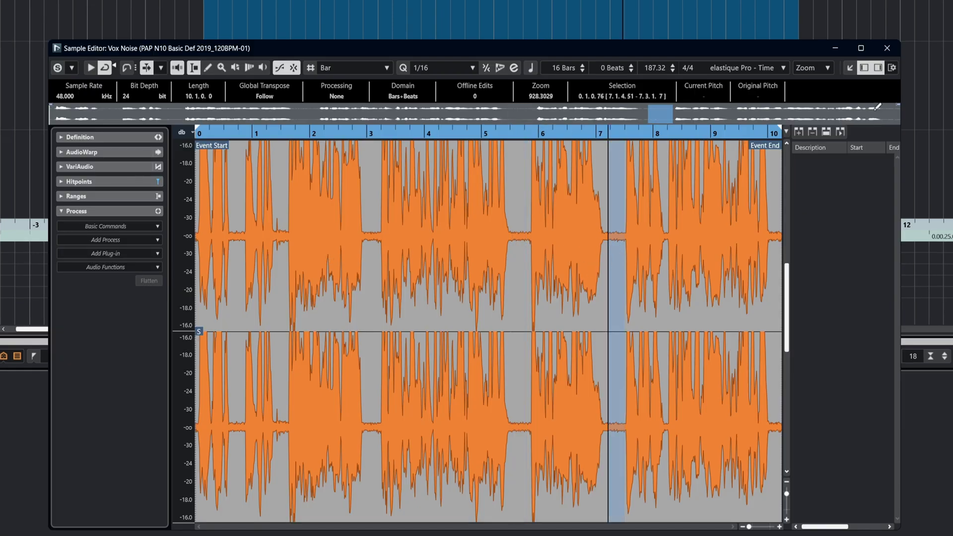
{"action": "left_click", "coordinate": [886, 48]}
Step: Play the Vox Noise track from the start of the project to hear the background noise
{"action": "left_click", "coordinate": [528, 168]}
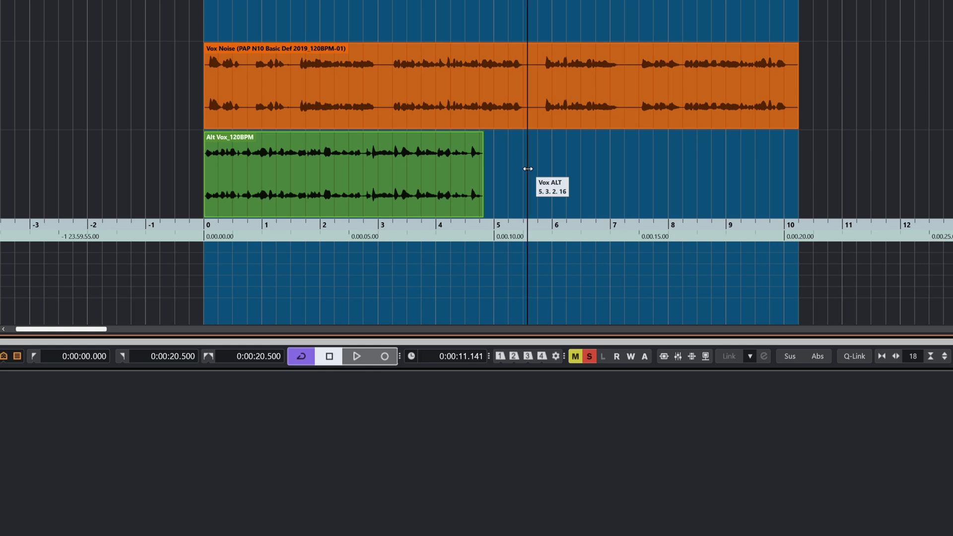
{"action": "key", "text": "Home"}
{"action": "key", "text": "space"}
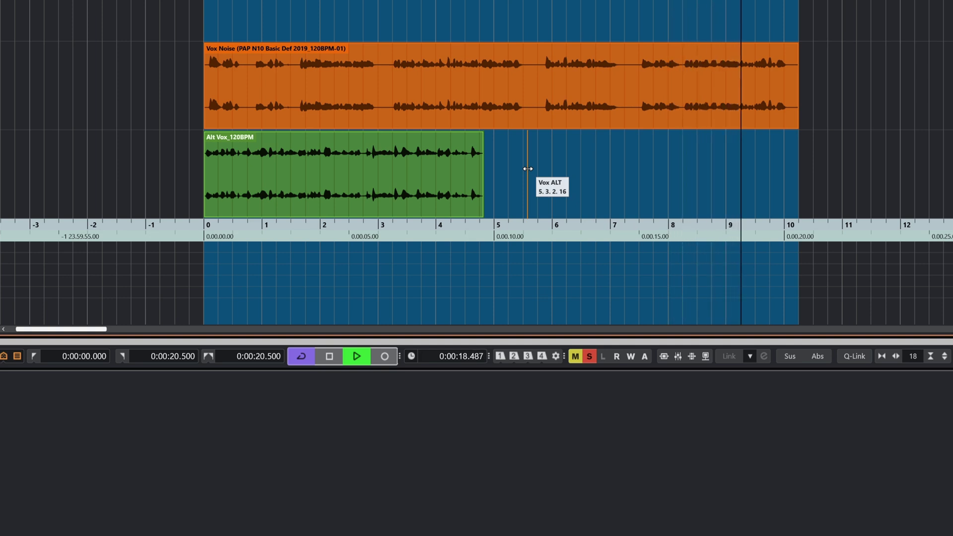
{"action": "key", "text": "space"}
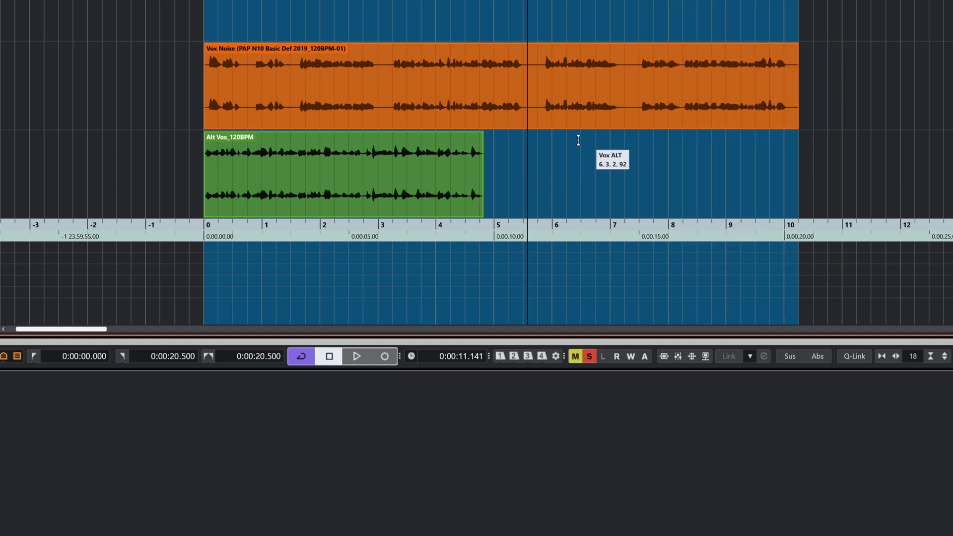
Step: Audition the noisy pause around bar 5.5 of the Vox Noise clip in a loop in the Sample Editor
{"action": "double_click", "coordinate": [513, 120]}
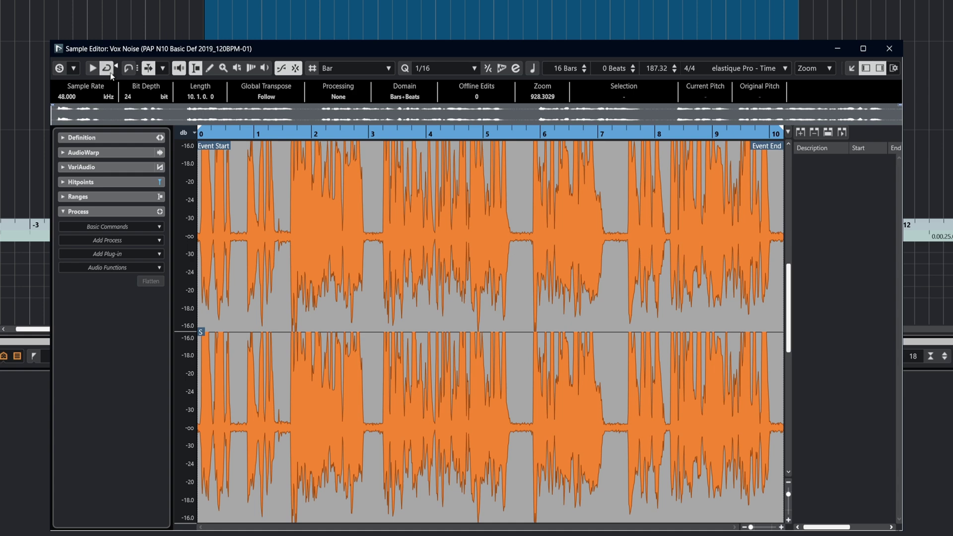
{"action": "left_click", "coordinate": [127, 70]}
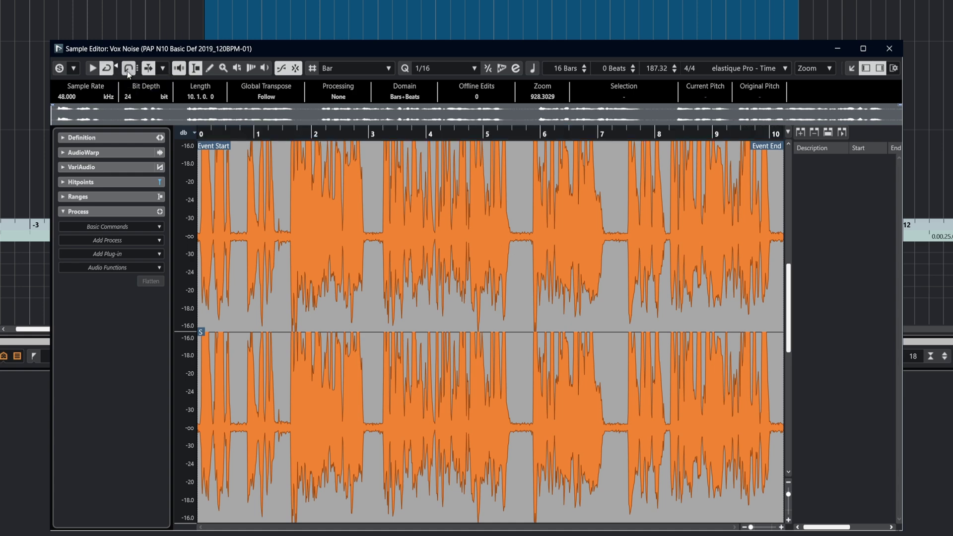
{"action": "left_click_drag", "start_coordinate": [514, 252], "coordinate": [533, 255]}
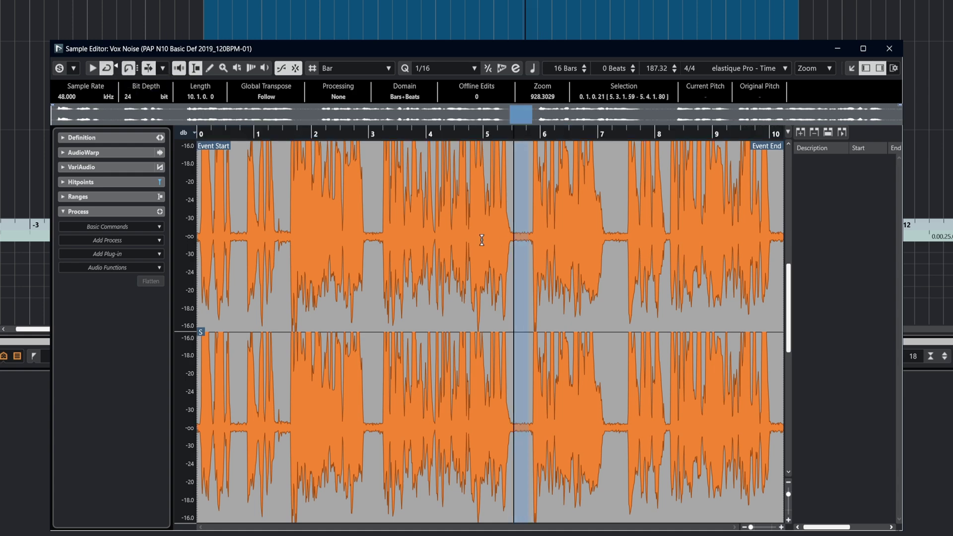
{"action": "left_click", "coordinate": [92, 70]}
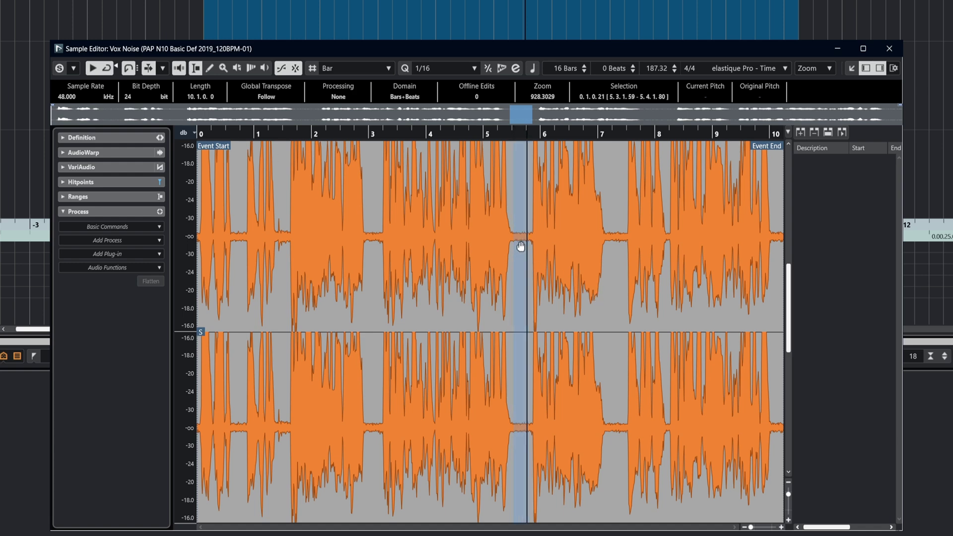
{"action": "left_click", "coordinate": [92, 72]}
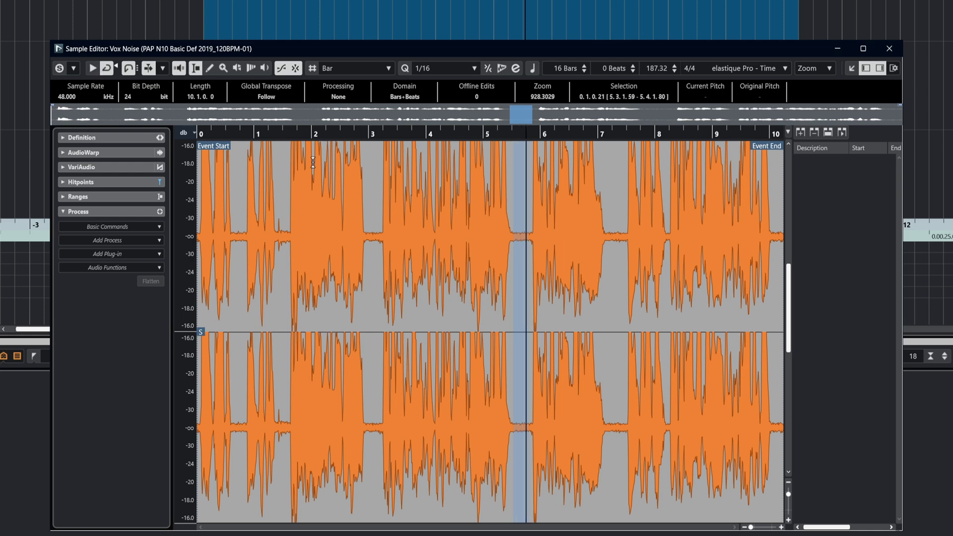
{"action": "left_click", "coordinate": [889, 49]}
Step: Open the MixConsole and briefly play the Vox Noise channel from the project start
{"action": "left_click", "coordinate": [575, 169]}
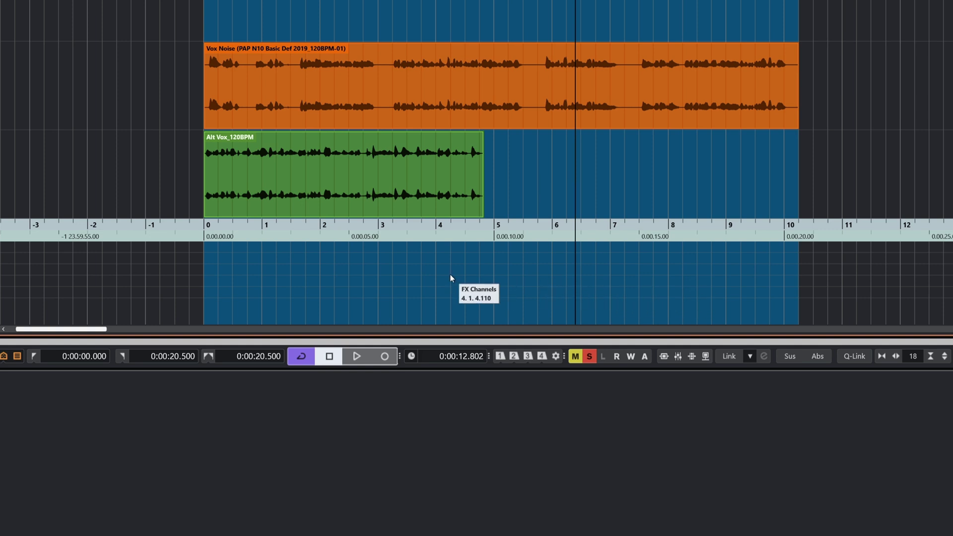
{"action": "key", "text": "F3"}
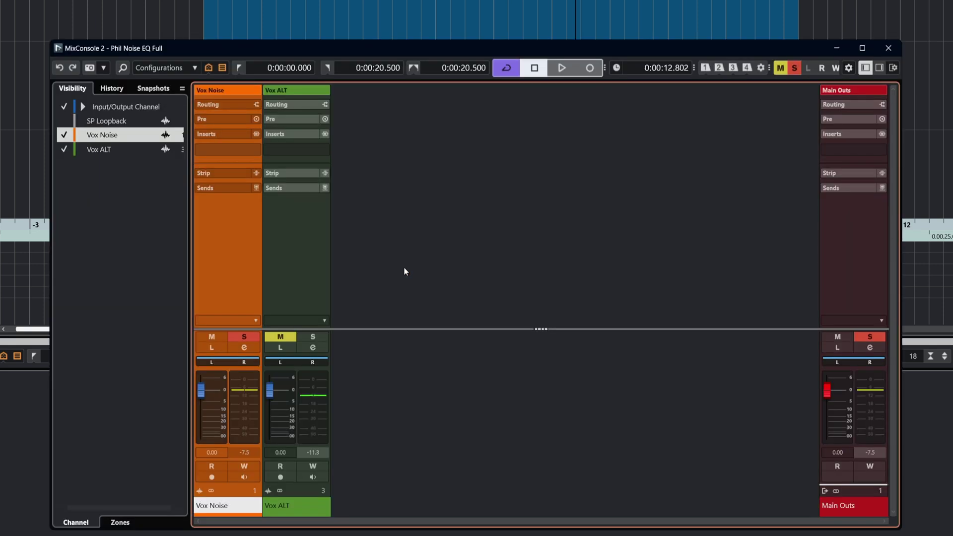
{"action": "key", "text": "Home"}
{"action": "key", "text": "space"}
{"action": "key", "text": "space"}
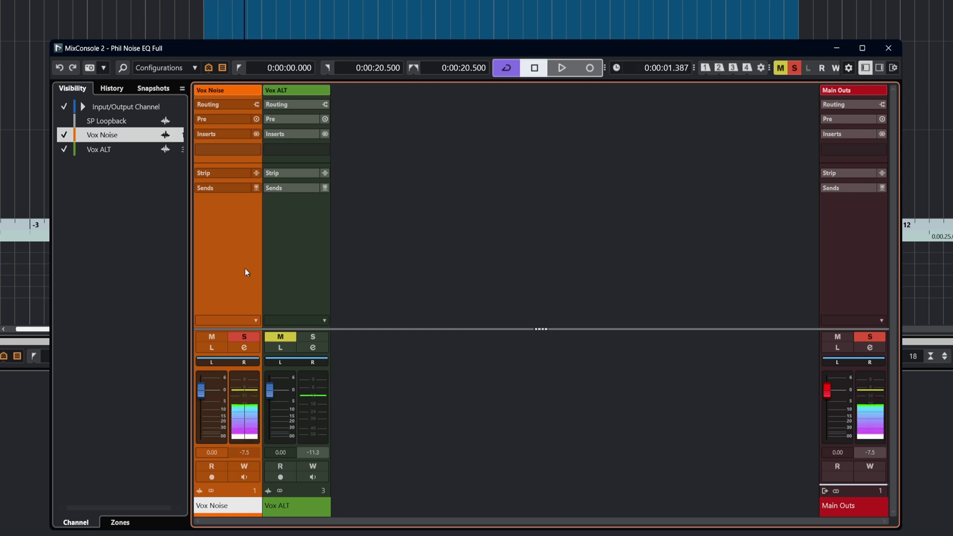
Step: Insert Steinberg's VoiceSeparator plug-in in the first insert slot of the Vox Noise channel
{"action": "left_click_drag", "start_coordinate": [223, 148], "coordinate": [222, 147]}
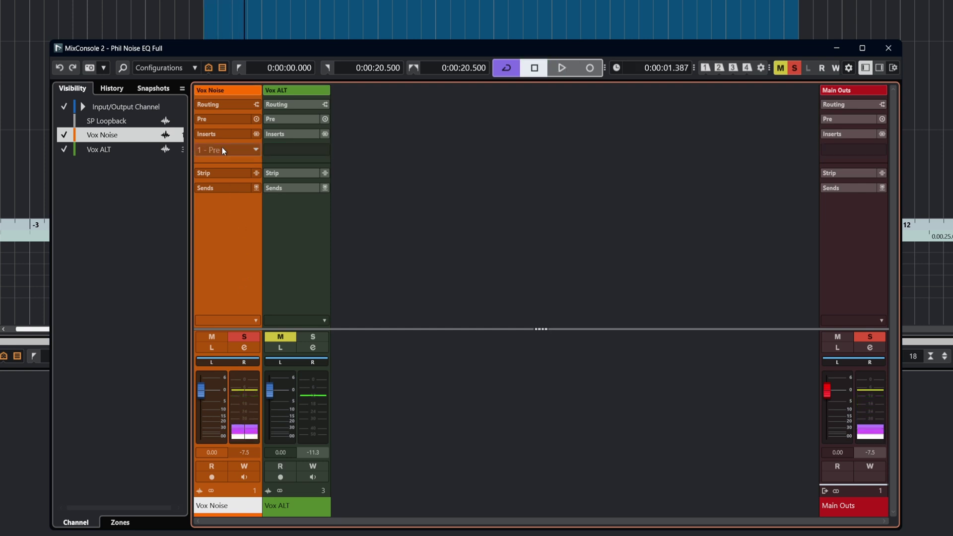
{"action": "left_click", "coordinate": [222, 147]}
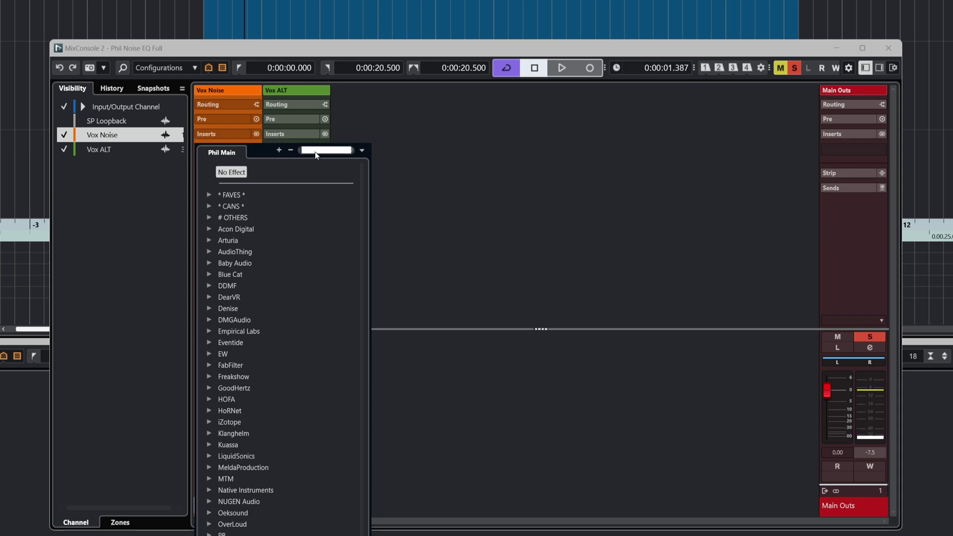
{"action": "type", "text": "sep"}
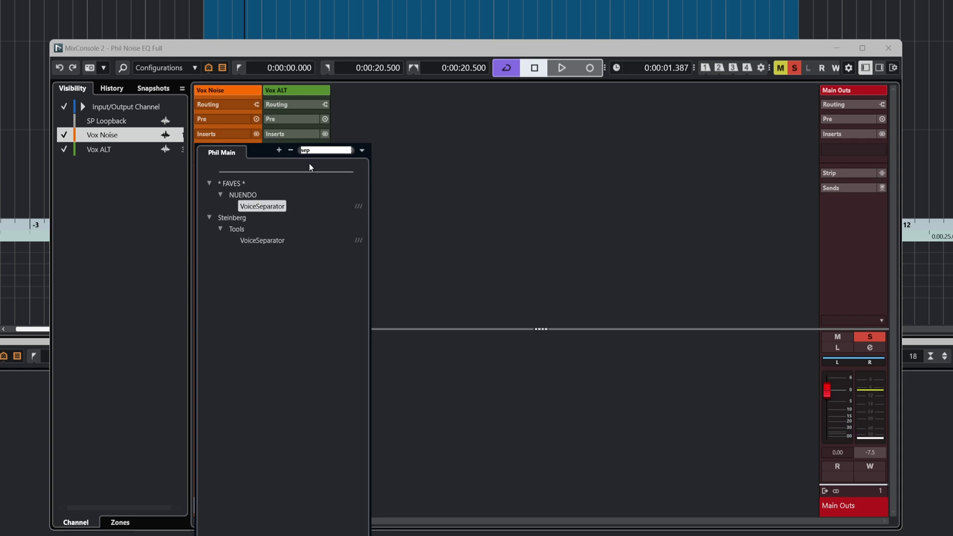
{"action": "left_click", "coordinate": [271, 242]}
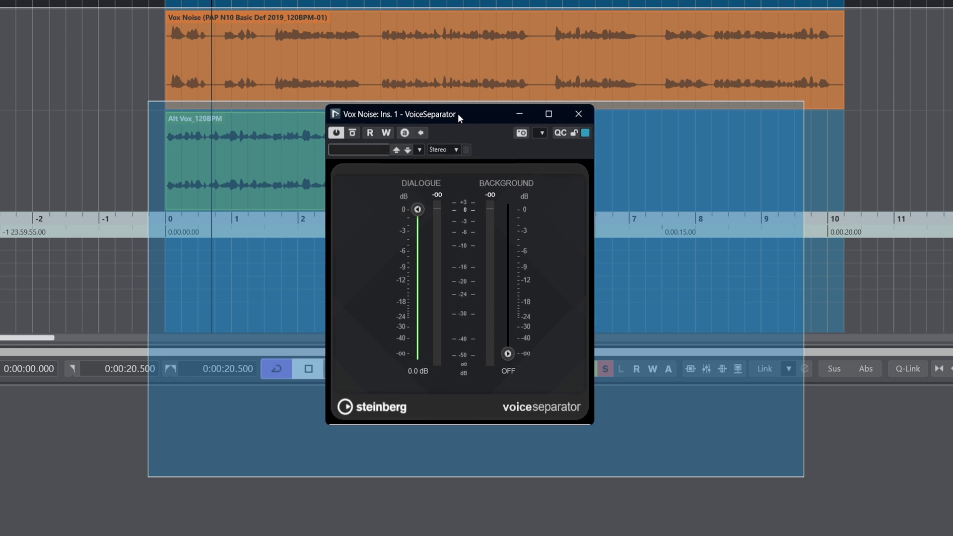
{"action": "left_click_drag", "start_coordinate": [458, 112], "coordinate": [489, 121]}
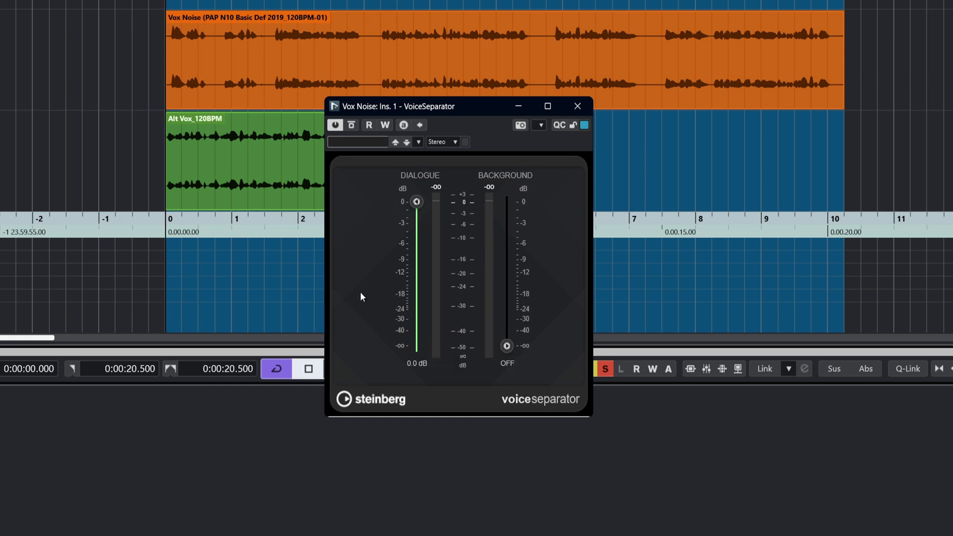
Step: Set VoiceSeparator's background level to 0.0 dB and play the vocal to compare the dialogue and background signals
{"action": "left_click_drag", "start_coordinate": [507, 346], "coordinate": [528, 174]}
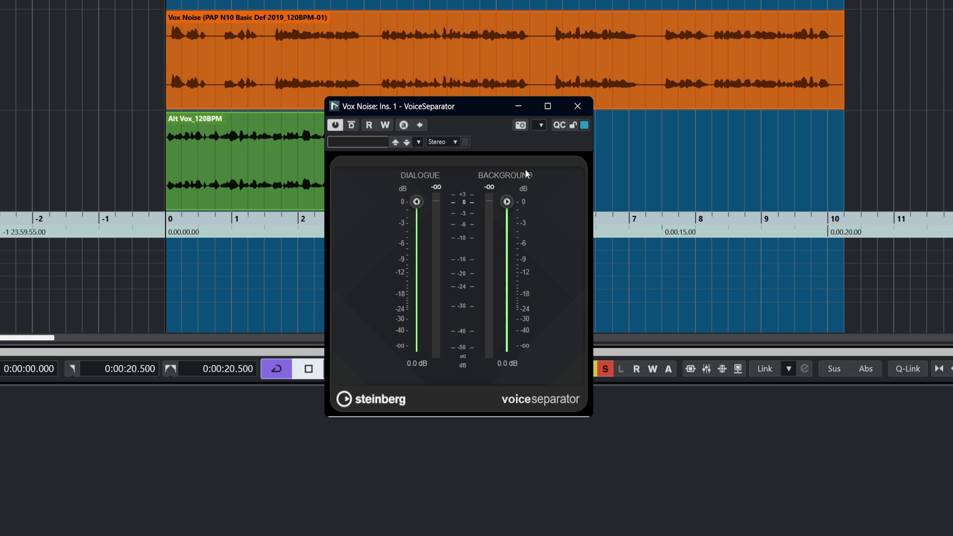
{"action": "key", "text": "space"}
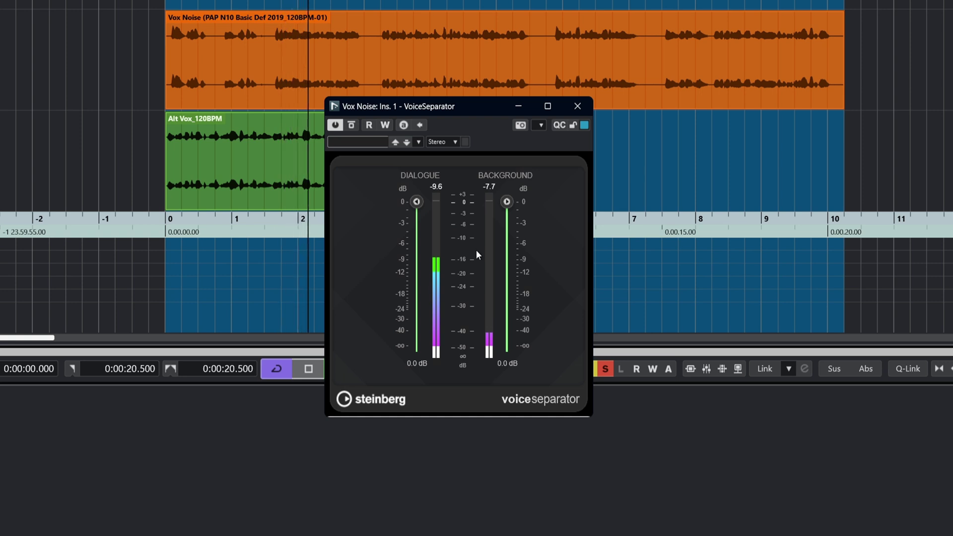
{"action": "key", "text": "space"}
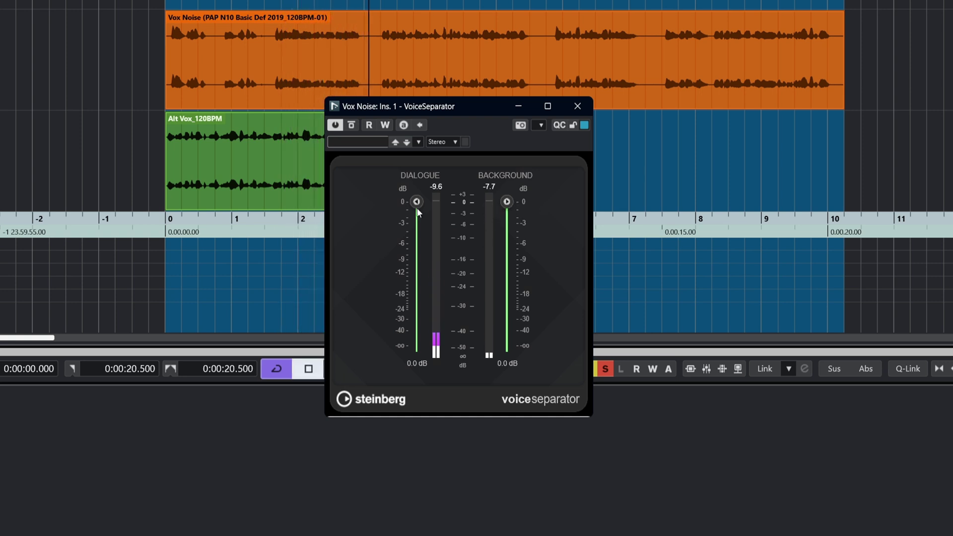
{"action": "key", "text": "space"}
{"action": "key", "text": "space"}
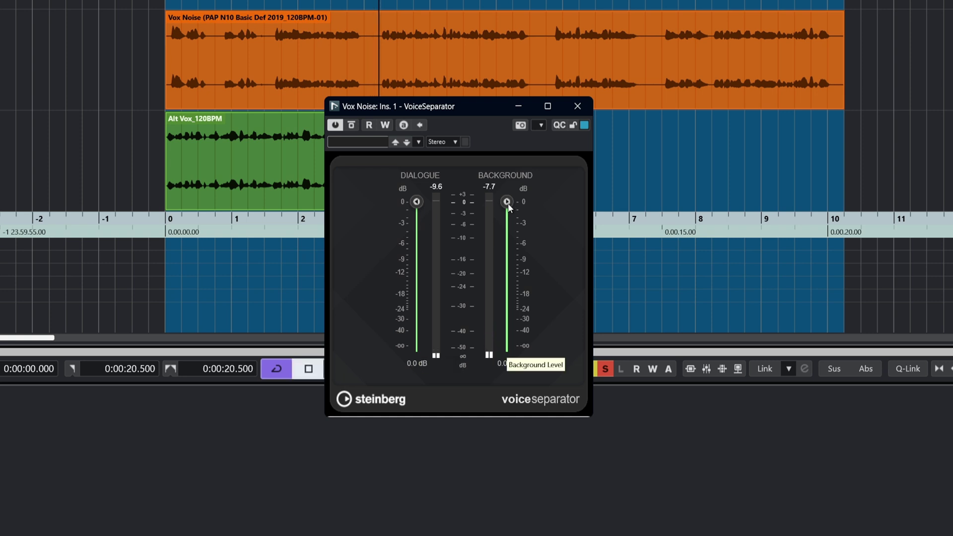
{"action": "key", "text": "space"}
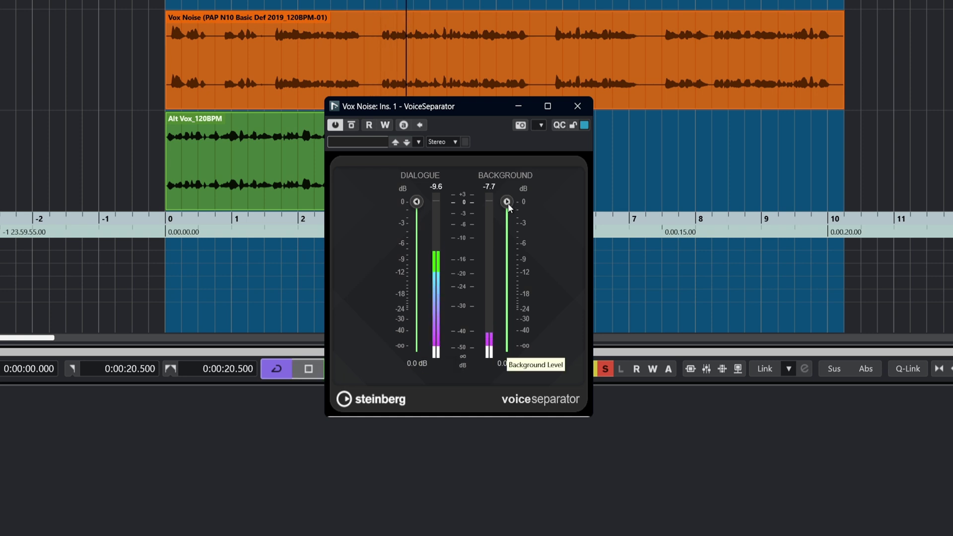
Step: Lower VoiceSeparator's background level in stages during playback, to about -30 dB, then -35.4 dB, and finally OFF
{"action": "left_click_drag", "start_coordinate": [508, 205], "coordinate": [508, 320]}
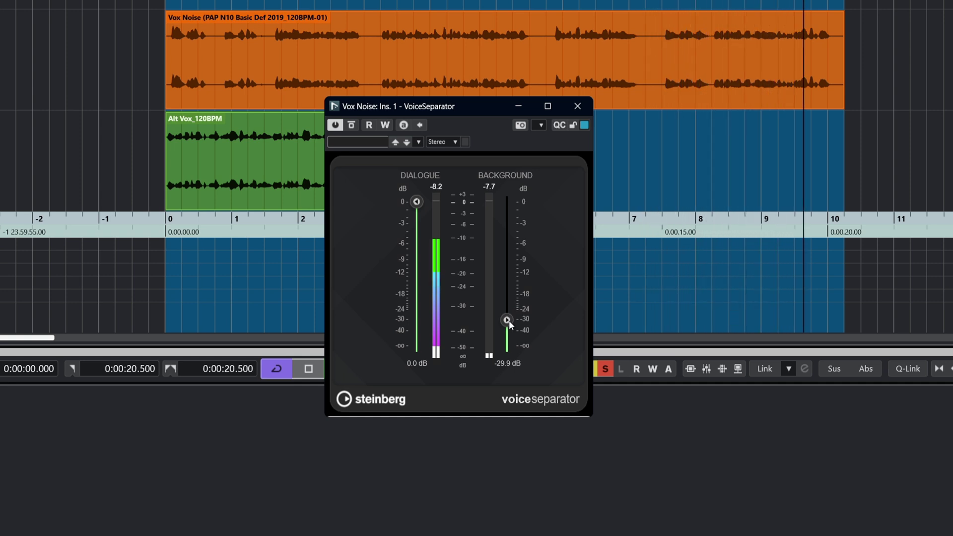
{"action": "key", "text": "space"}
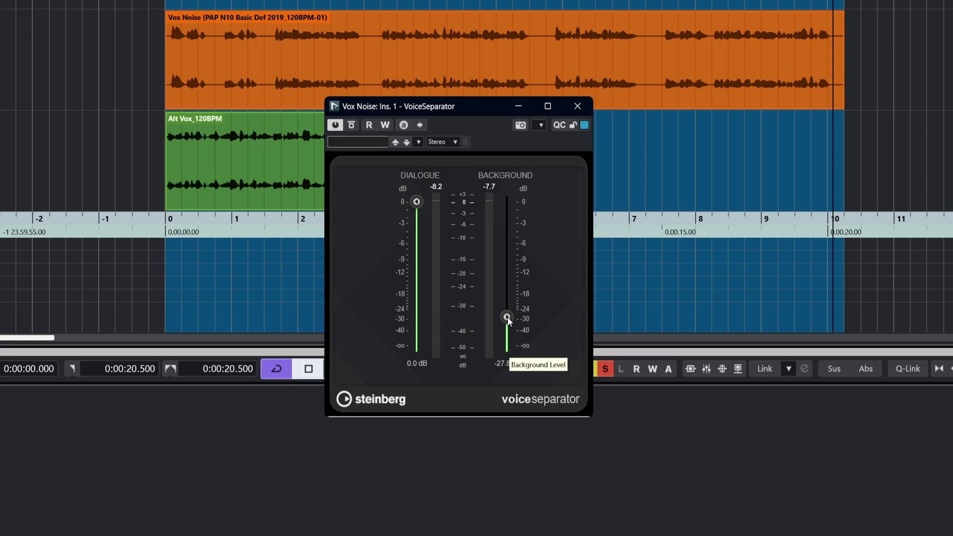
{"action": "mouse_move", "coordinate": [508, 320]}
{"action": "left_mouse_down"}
{"action": "mouse_move", "coordinate": [508, 289]}
{"action": "mouse_move", "coordinate": [514, 329]}
{"action": "left_mouse_up"}
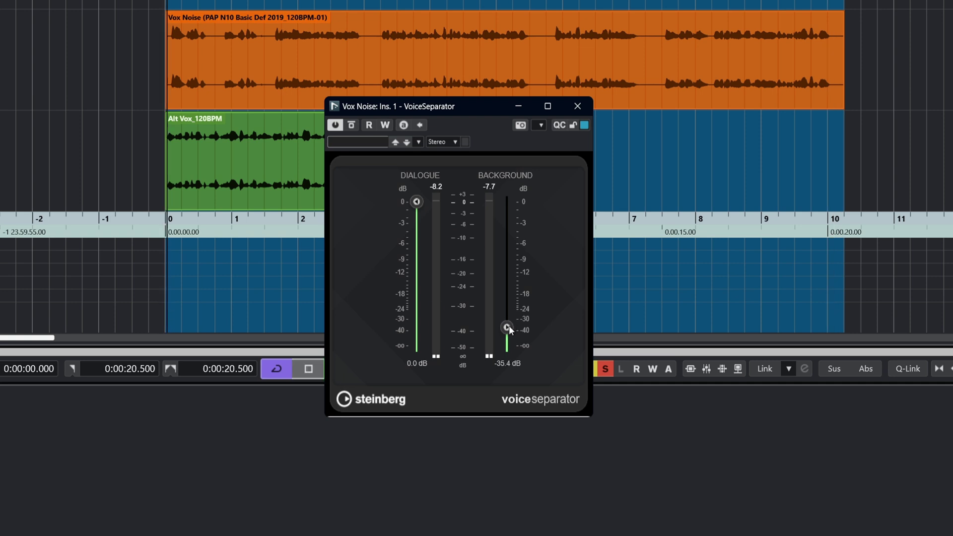
{"action": "left_click_drag", "start_coordinate": [510, 330], "coordinate": [508, 350]}
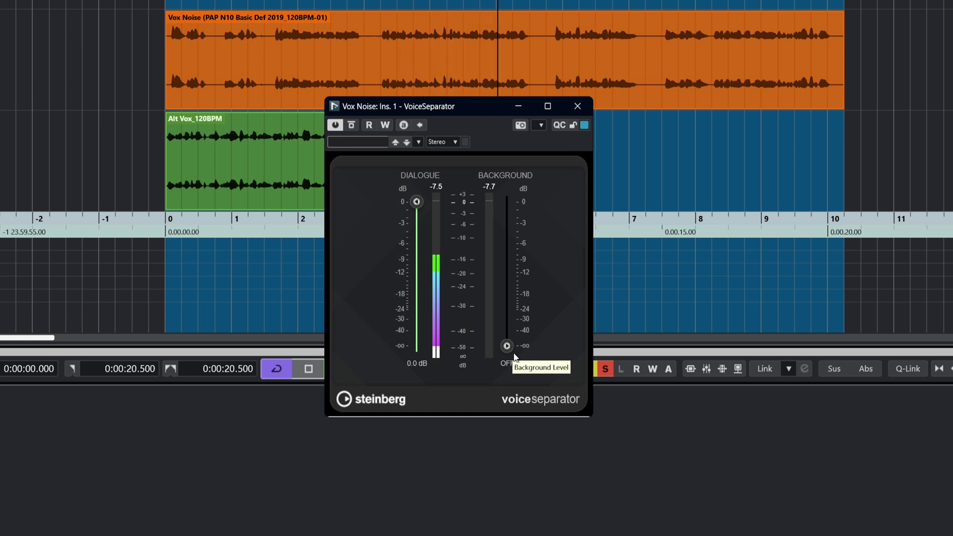
{"action": "key", "text": "space"}
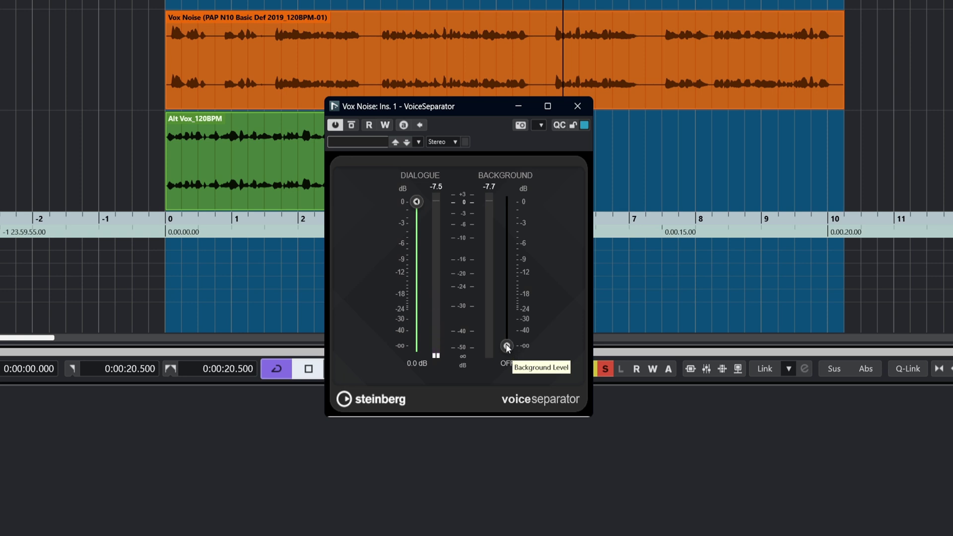
Step: Raise VoiceSeparator's background level back to 0.0 dB and audition the vocal with the dialogue level also at 0.0 dB
{"action": "left_click_drag", "start_coordinate": [507, 347], "coordinate": [508, 326]}
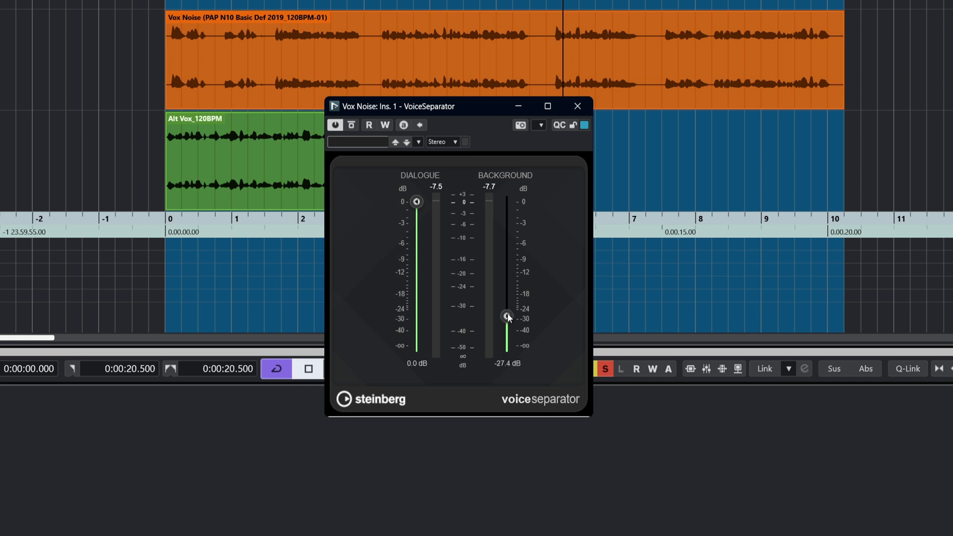
{"action": "left_click_drag", "start_coordinate": [507, 314], "coordinate": [511, 322]}
{"action": "left_click_drag", "start_coordinate": [510, 320], "coordinate": [521, 185]}
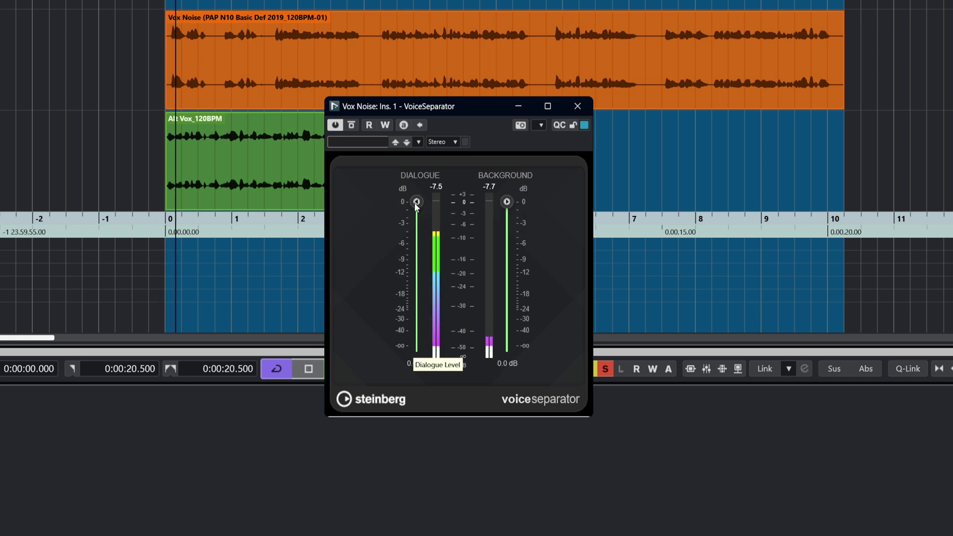
{"action": "mouse_move", "coordinate": [416, 206]}
{"action": "left_mouse_down"}
{"action": "mouse_move", "coordinate": [420, 339]}
{"action": "mouse_move", "coordinate": [420, 200]}
{"action": "left_mouse_up"}
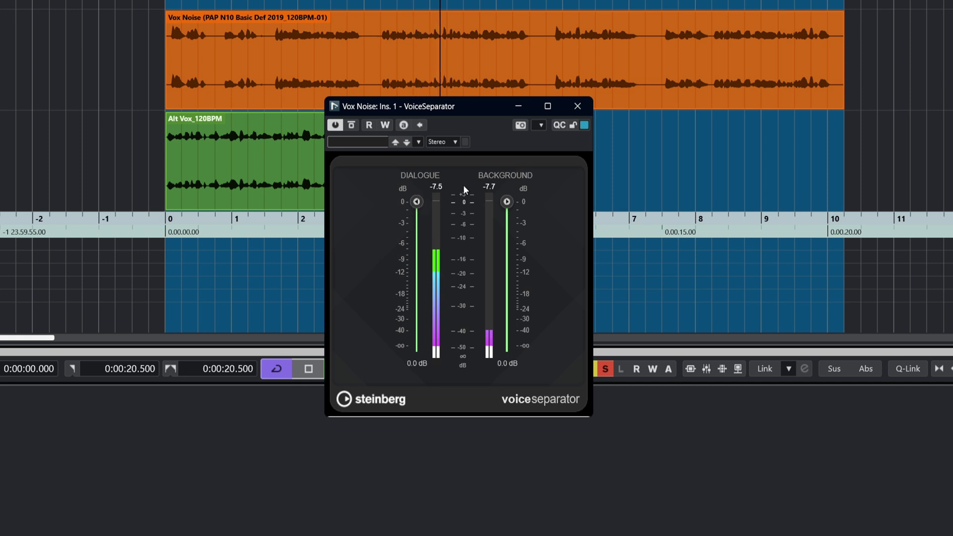
{"action": "key", "text": "space"}
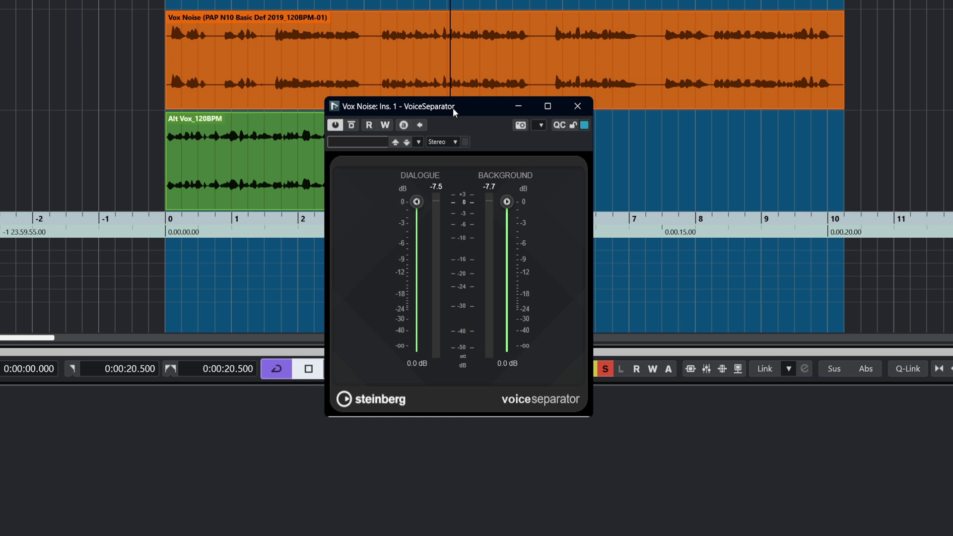
Step: Reduce VoiceSeparator's background level to -50.8 dB on the Vox Noise channel
{"action": "left_click_drag", "start_coordinate": [506, 201], "coordinate": [510, 336]}
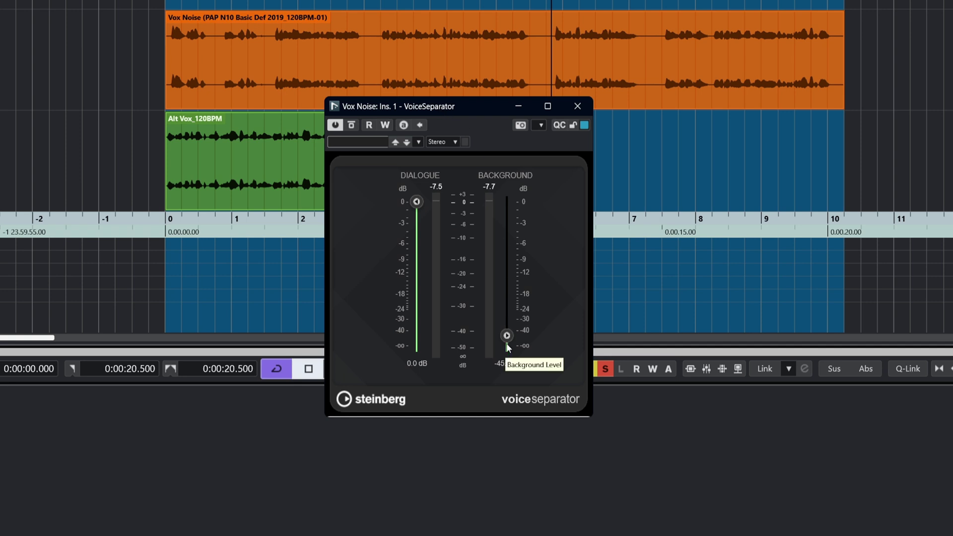
{"action": "left_click_drag", "start_coordinate": [507, 336], "coordinate": [507, 339]}
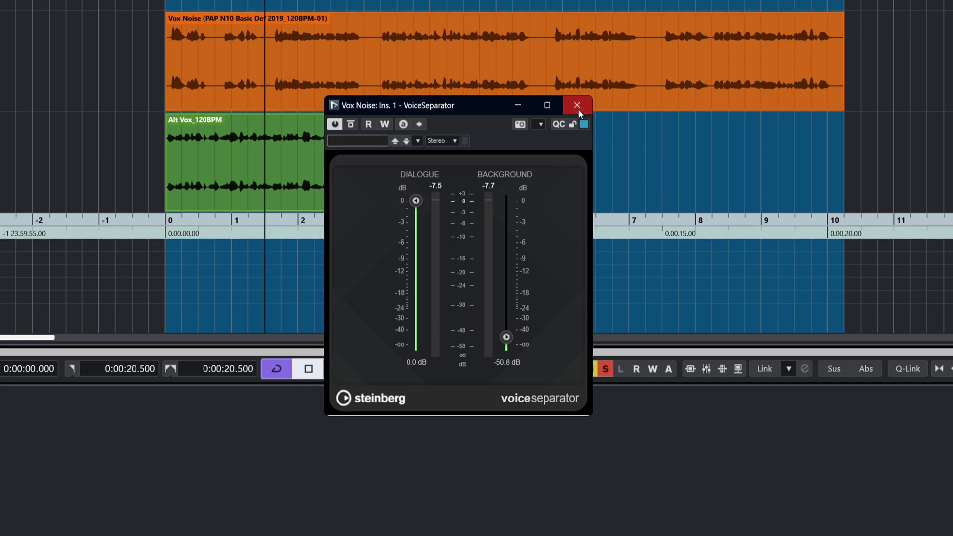
Step: Close VoiceSeparator and split the Vox Noise event into five parts at the pauses between phrases
{"action": "left_click", "coordinate": [577, 105]}
{"action": "right_click", "coordinate": [574, 144]}
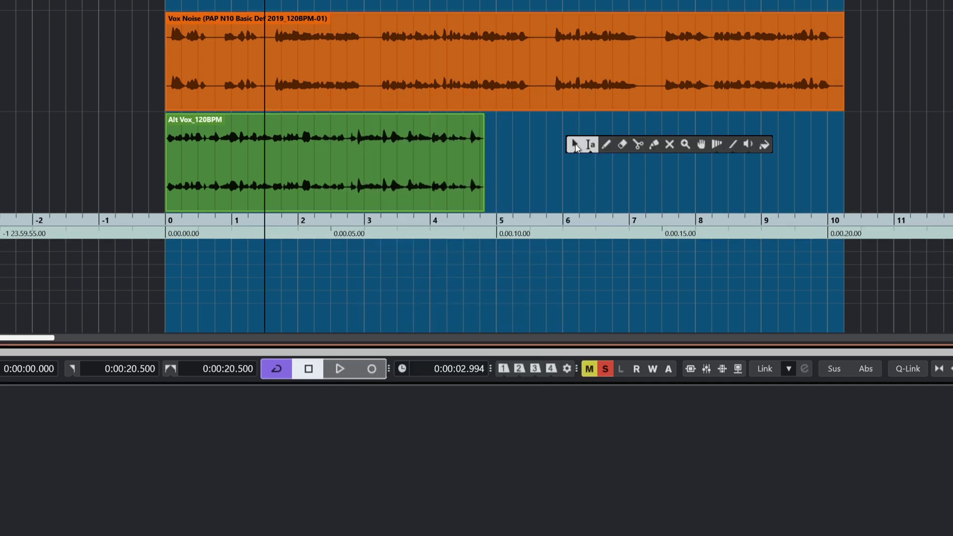
{"action": "left_click", "coordinate": [639, 145]}
{"action": "left_click", "coordinate": [267, 85]}
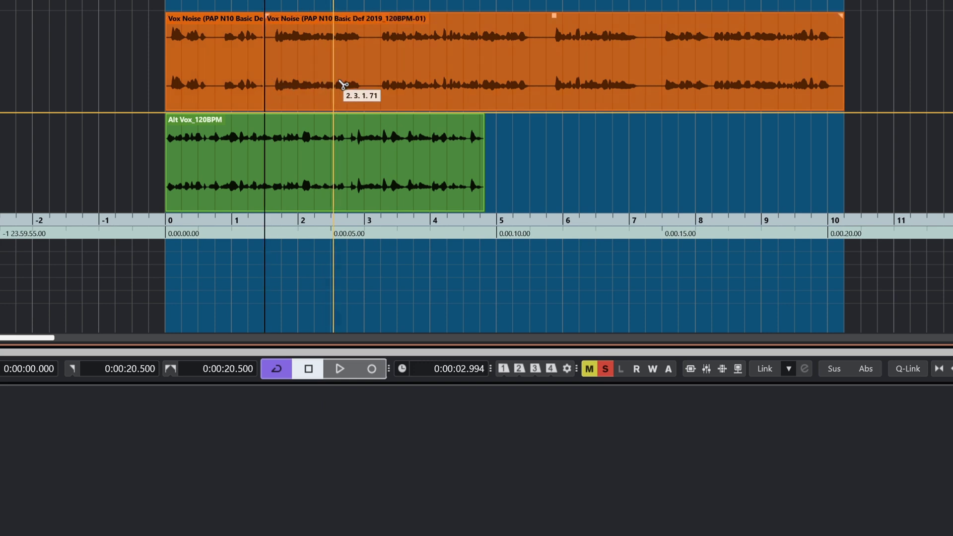
{"action": "left_click", "coordinate": [372, 87]}
{"action": "left_click", "coordinate": [537, 92]}
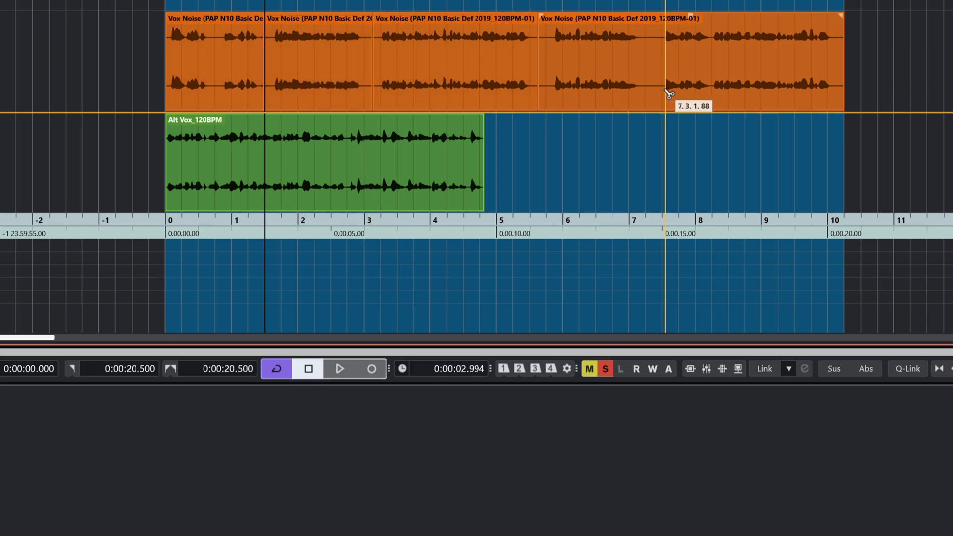
{"action": "left_click", "coordinate": [654, 89]}
Step: Move the second and fourth Vox Noise parts straight down onto a new track, and return the playhead to the project start
{"action": "right_click", "coordinate": [671, 145]}
{"action": "left_click", "coordinate": [685, 143]}
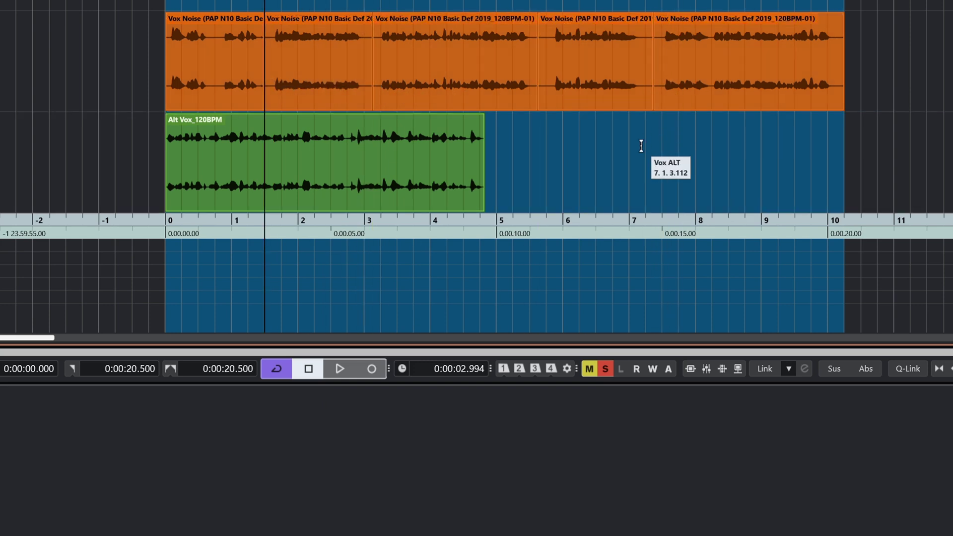
{"action": "key", "text": "1"}
{"action": "left_click", "coordinate": [330, 85]}
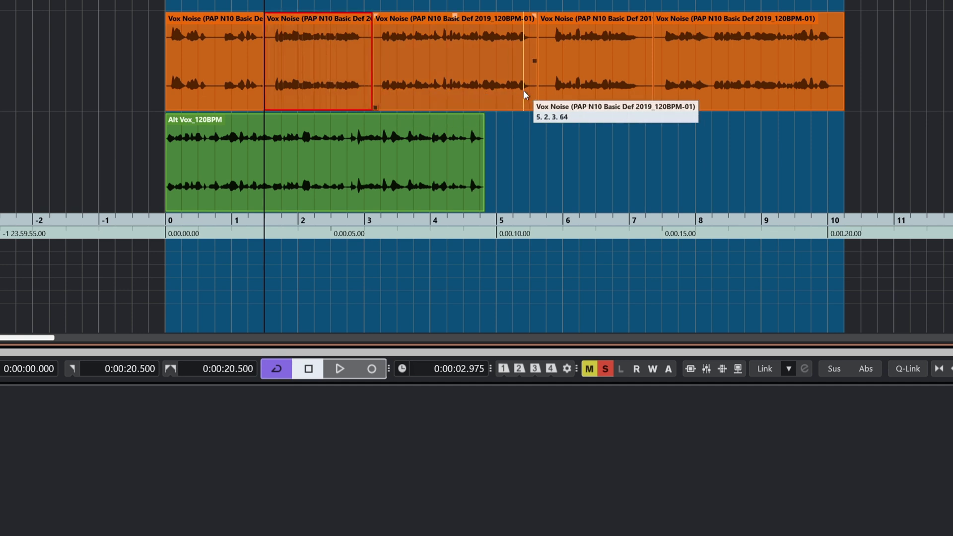
{"action": "left_click", "coordinate": [602, 84], "text": "shift"}
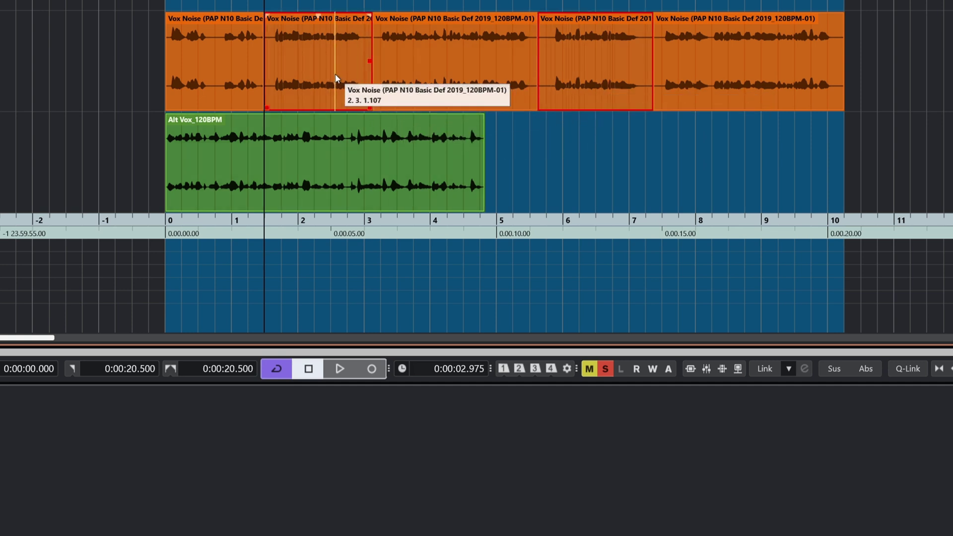
{"action": "left_click_drag", "start_coordinate": [335, 78], "coordinate": [320, 328]}
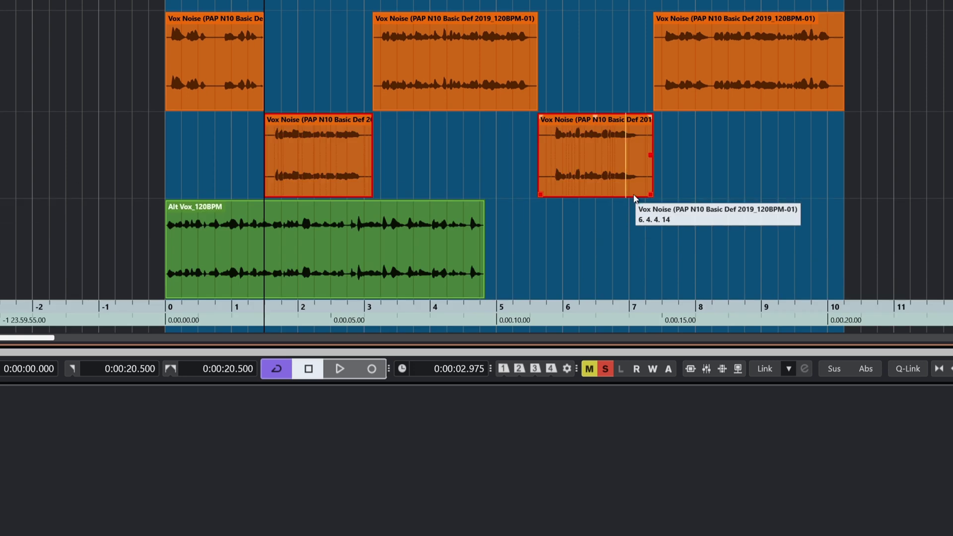
{"action": "left_click", "coordinate": [696, 229]}
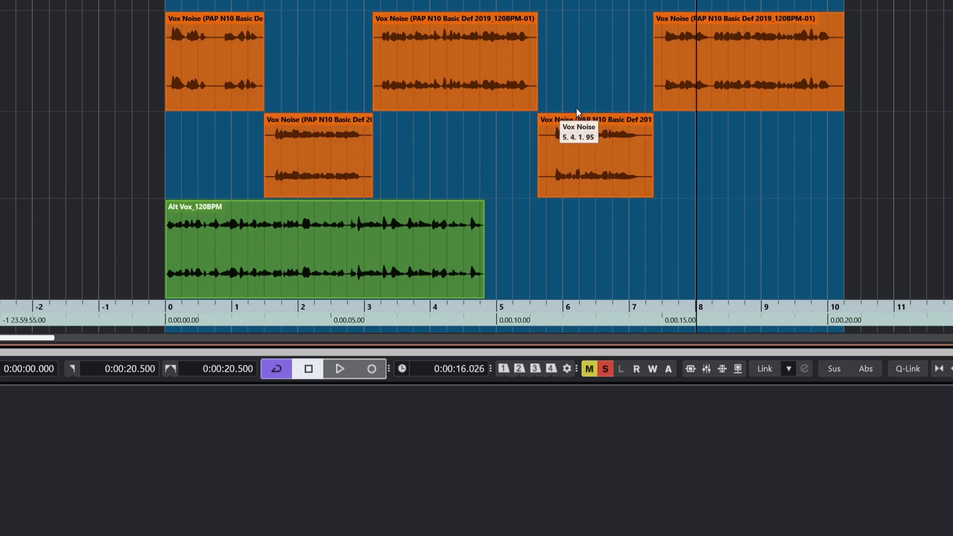
{"action": "key", "text": "3"}
{"action": "key", "text": "Home"}
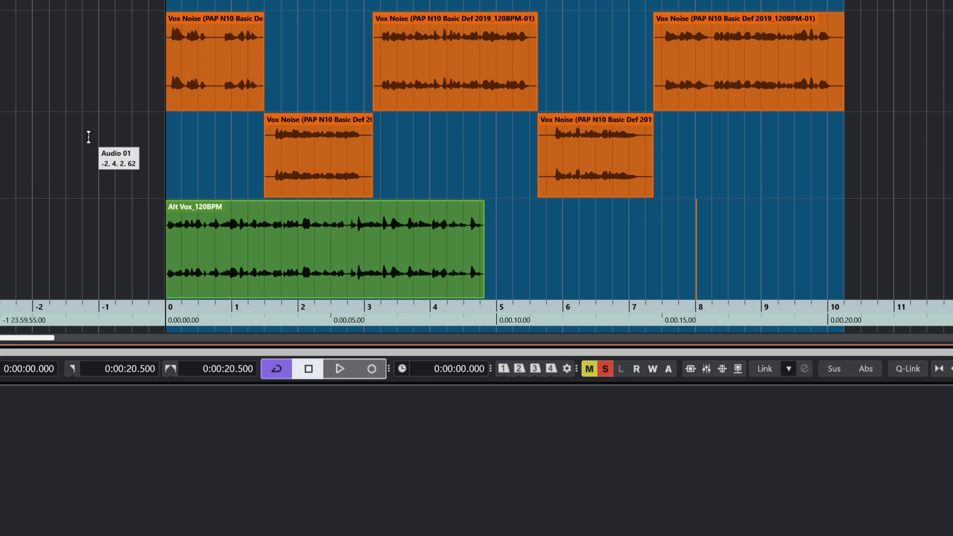
Step: Use Direct Offline Processing to apply 7.00 dB Gain to the first Vox Noise part as a new version, and delete the process
{"action": "key", "text": "F7"}
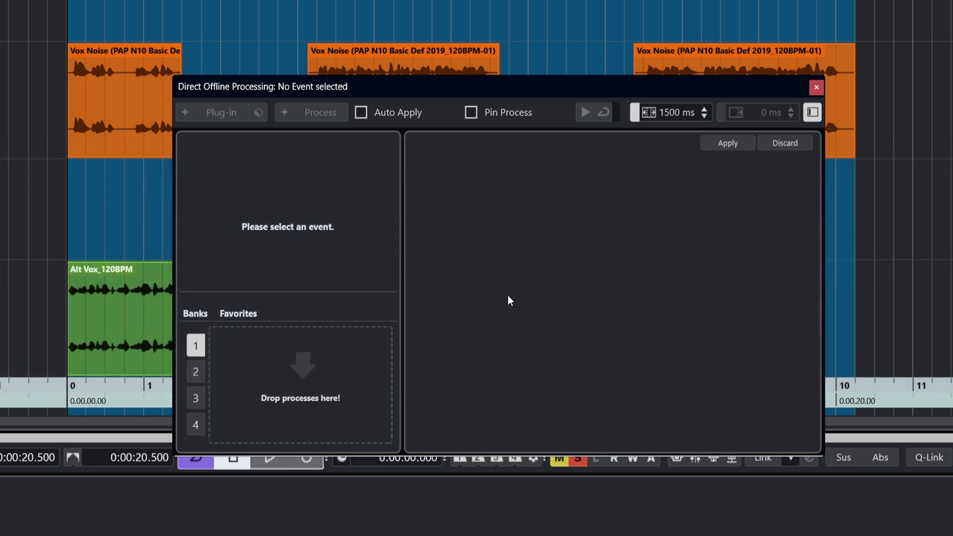
{"action": "left_click", "coordinate": [117, 141]}
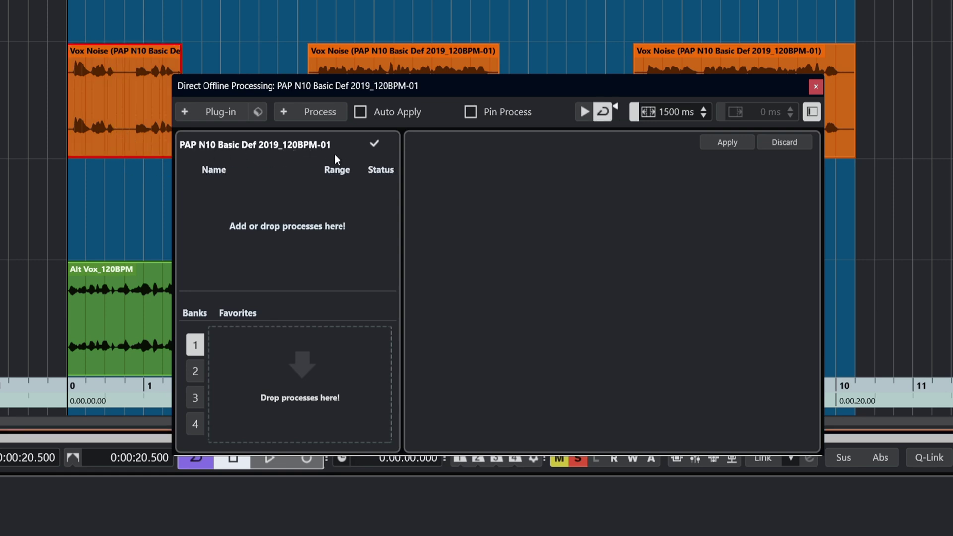
{"action": "left_click", "coordinate": [310, 115]}
{"action": "left_click", "coordinate": [357, 215]}
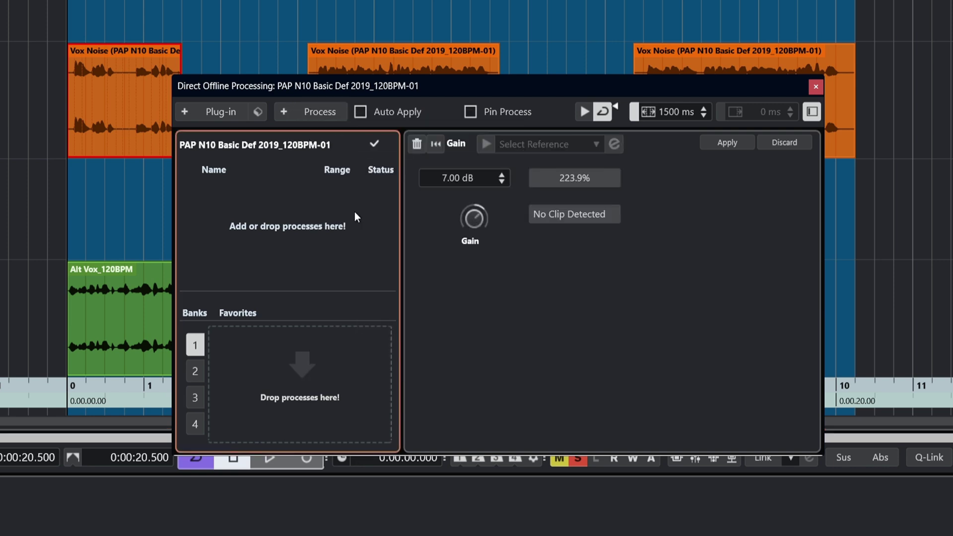
{"action": "left_click", "coordinate": [727, 142]}
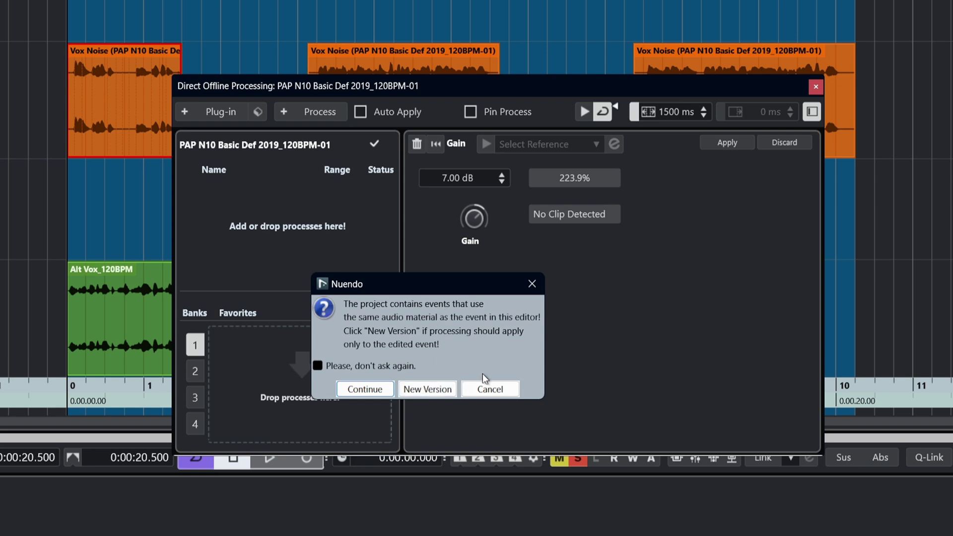
{"action": "left_click", "coordinate": [431, 390]}
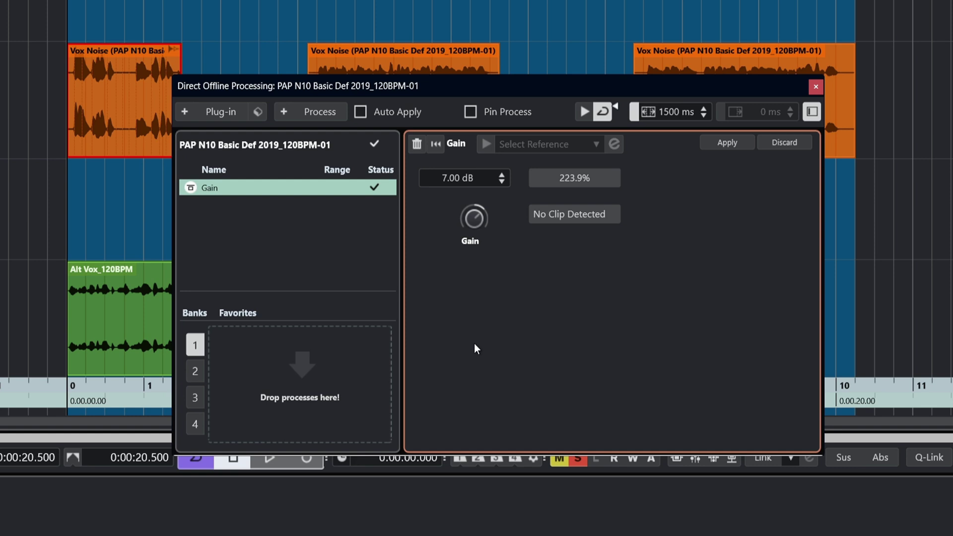
{"action": "key", "text": "Delete"}
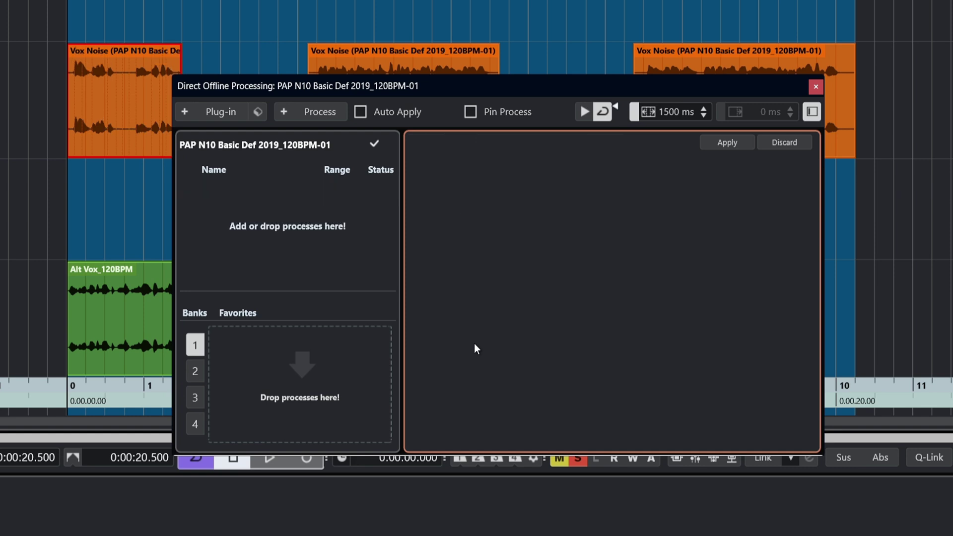
Step: Reapply the 7.00 dB offline Gain process to the first Vox Noise part as a new version
{"action": "left_click", "coordinate": [307, 113]}
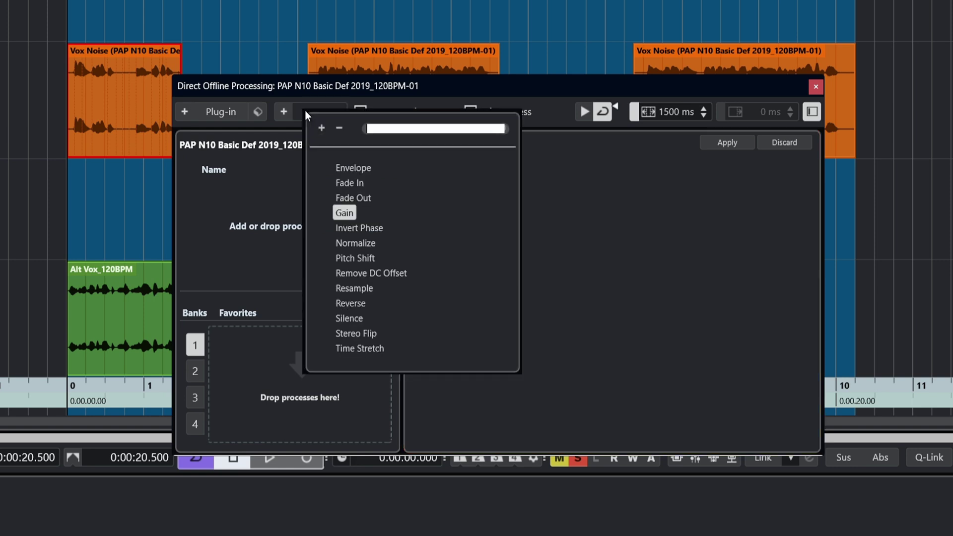
{"action": "left_click", "coordinate": [346, 213]}
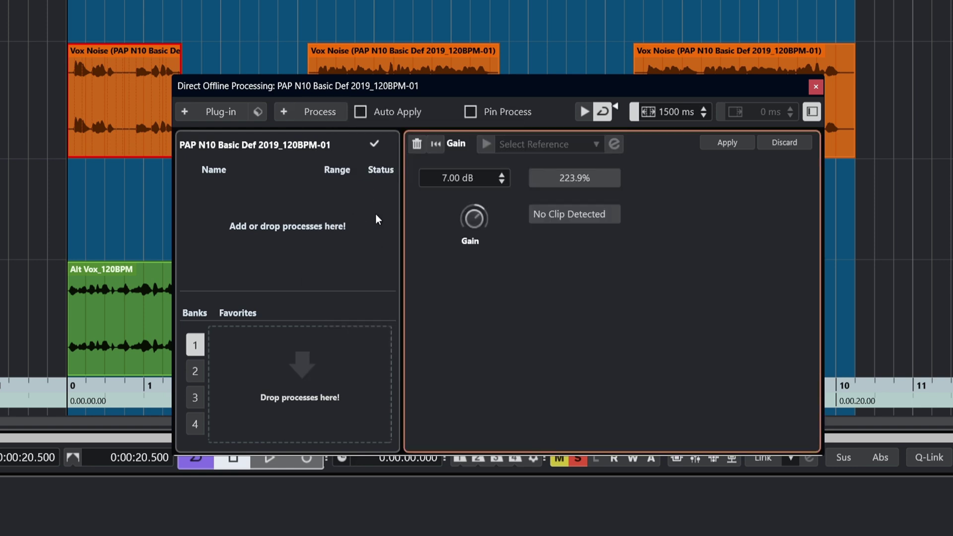
{"action": "left_click", "coordinate": [712, 147]}
{"action": "left_click", "coordinate": [420, 391]}
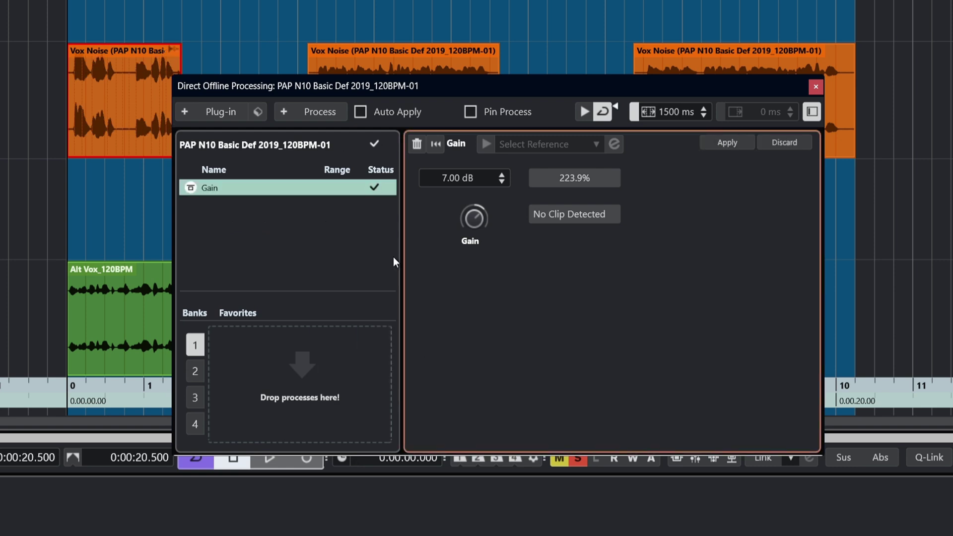
Step: Resample the first Vox Noise part to 44100.0, and undo both the Resample and the Gain
{"action": "left_click", "coordinate": [325, 117]}
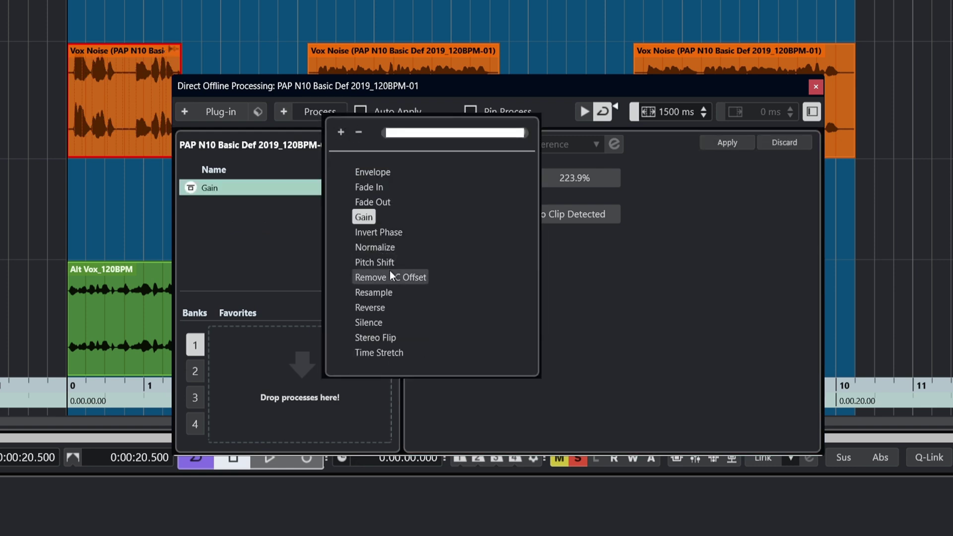
{"action": "left_click", "coordinate": [388, 293]}
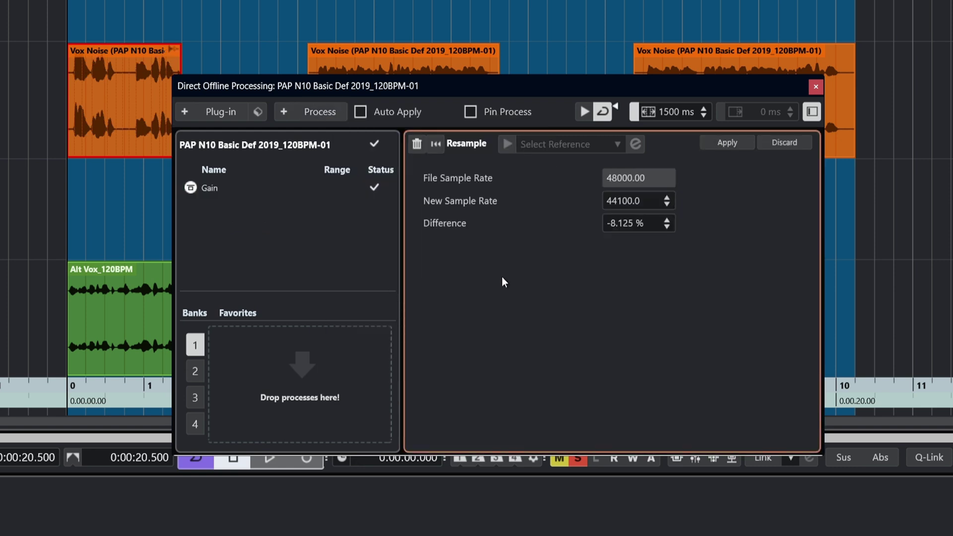
{"action": "left_click", "coordinate": [727, 144]}
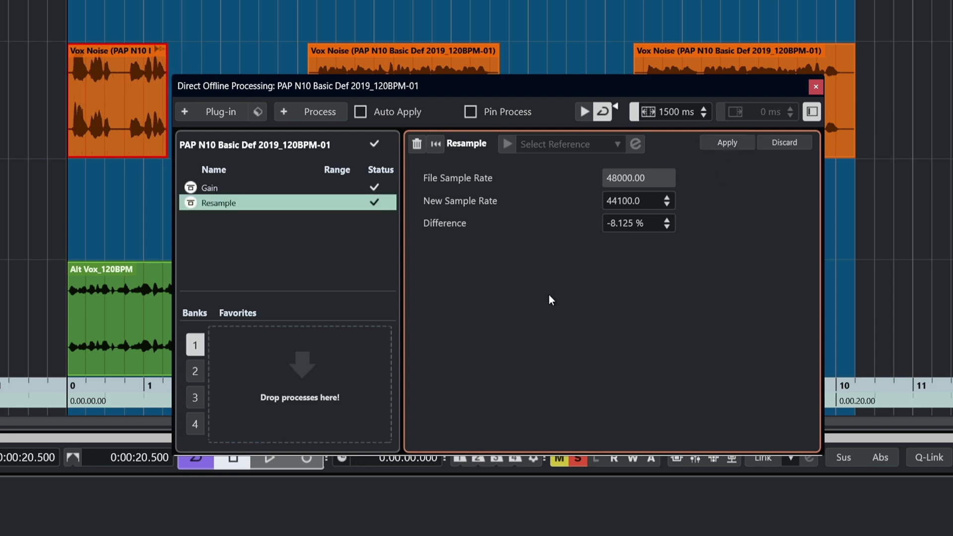
{"action": "key", "text": "ctrl+z"}
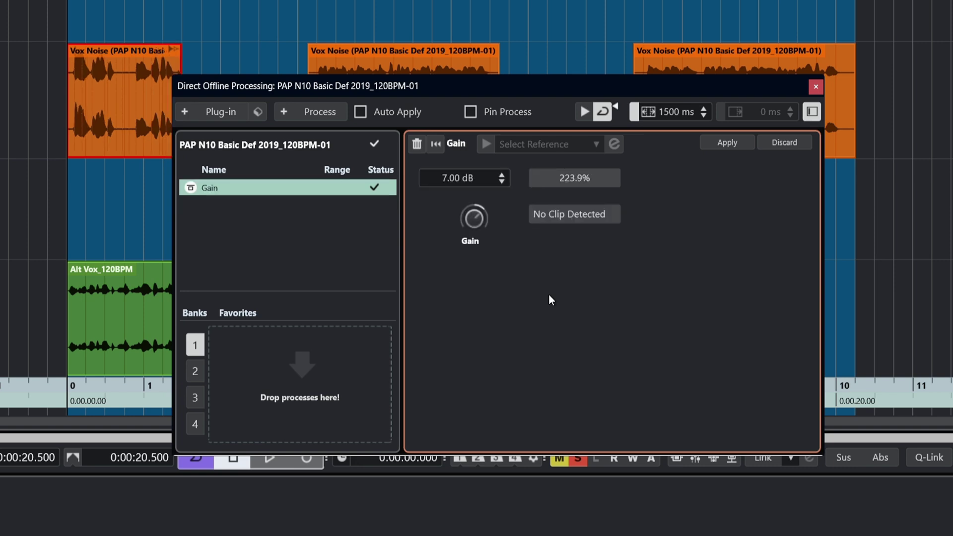
{"action": "key", "text": "ctrl+z"}
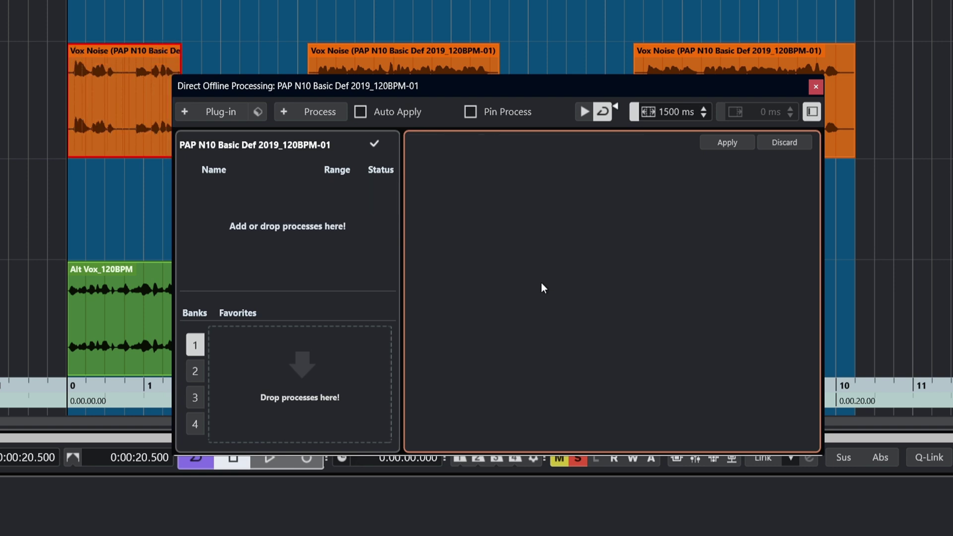
{"action": "left_click", "coordinate": [320, 115]}
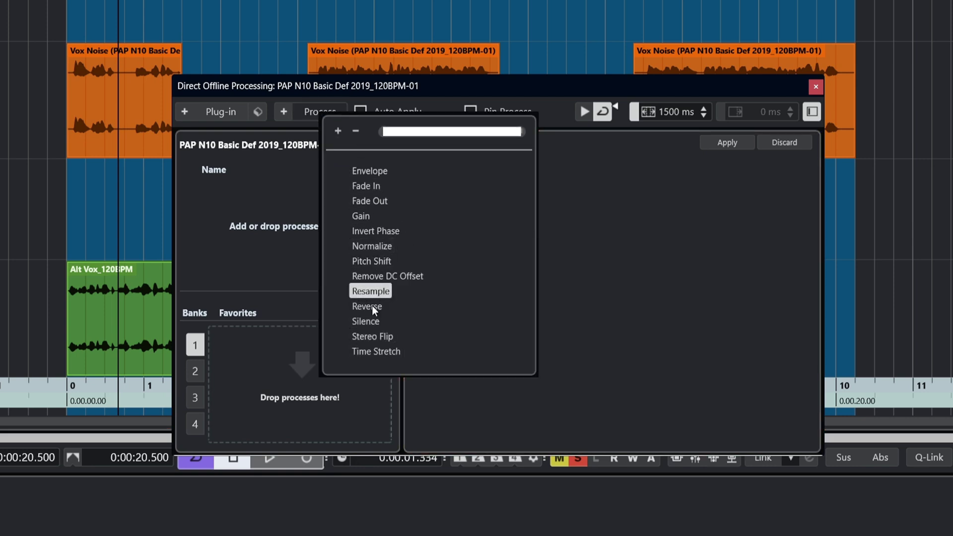
{"action": "left_click", "coordinate": [215, 117]}
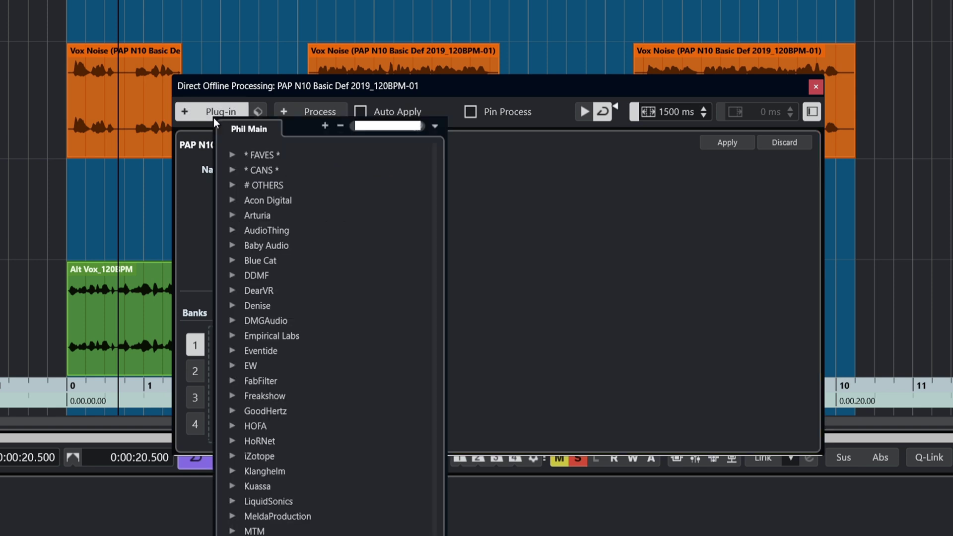
{"action": "left_click", "coordinate": [555, 232]}
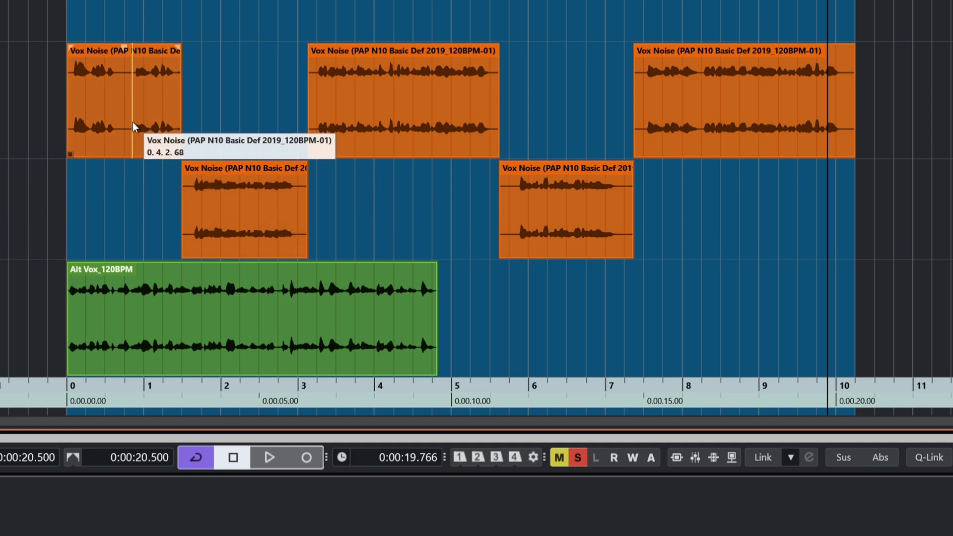
Step: Play the project with the mixer open and check the VoiceSeparator inserts on the Audio 01 and Vox Noise channels
{"action": "key", "text": "F3"}
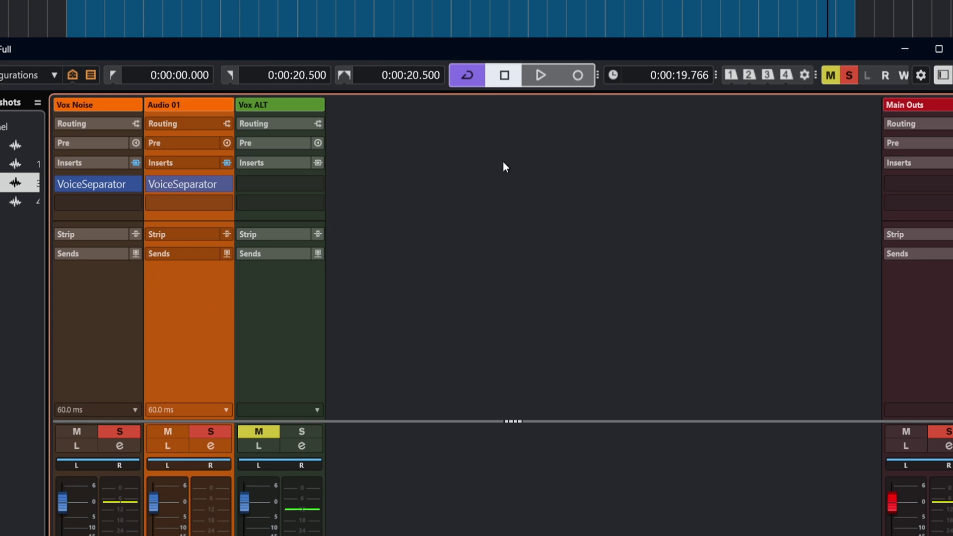
{"action": "key", "text": "space"}
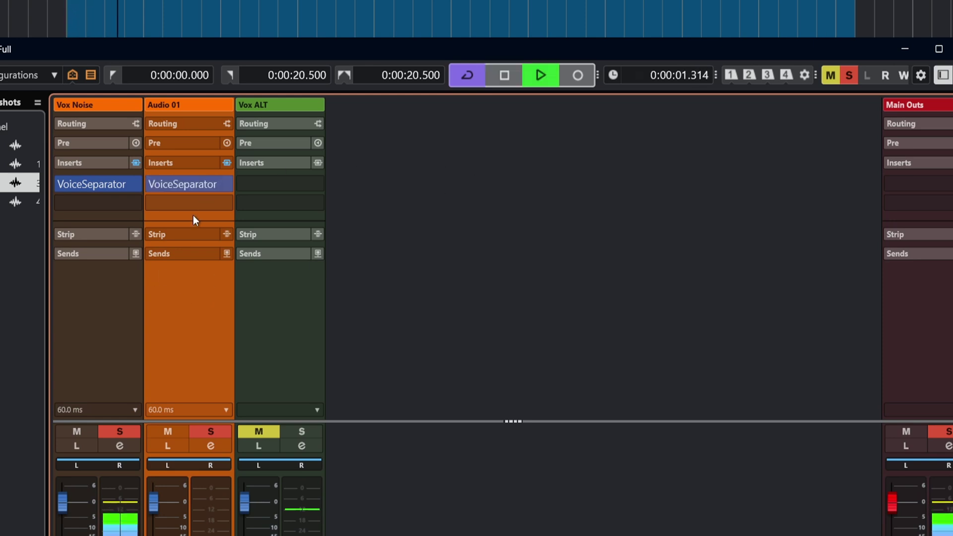
{"action": "left_click", "coordinate": [165, 184]}
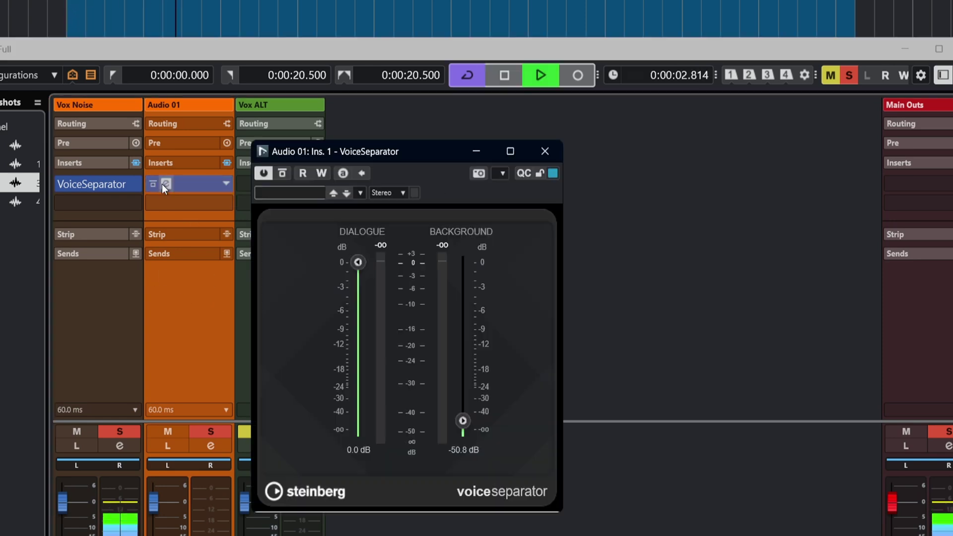
{"action": "left_click", "coordinate": [88, 187]}
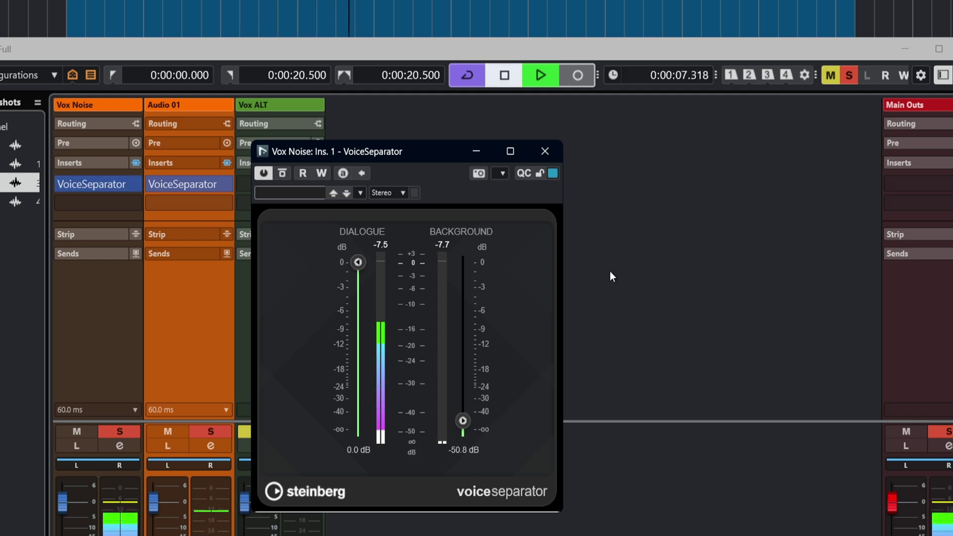
{"action": "key", "text": "space"}
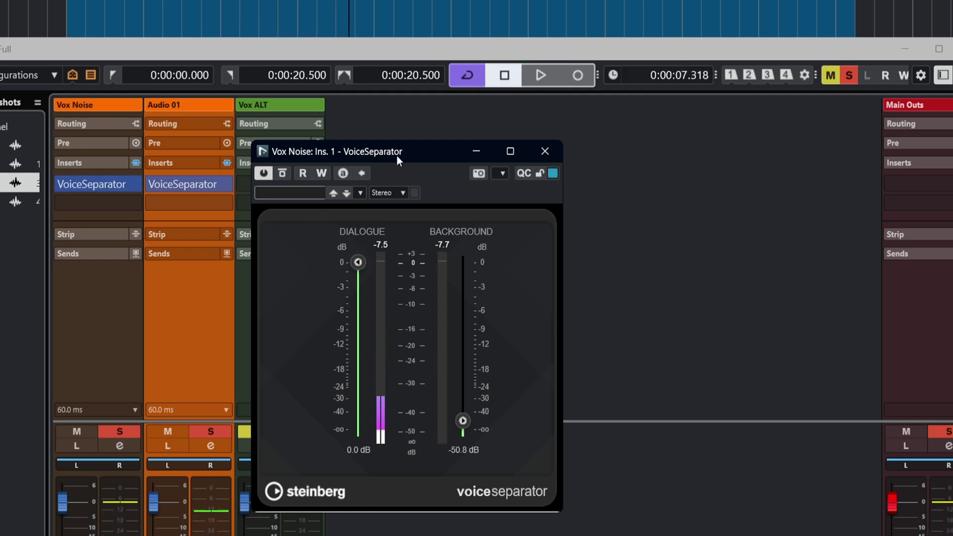
{"action": "mouse_move", "coordinate": [85, 190]}
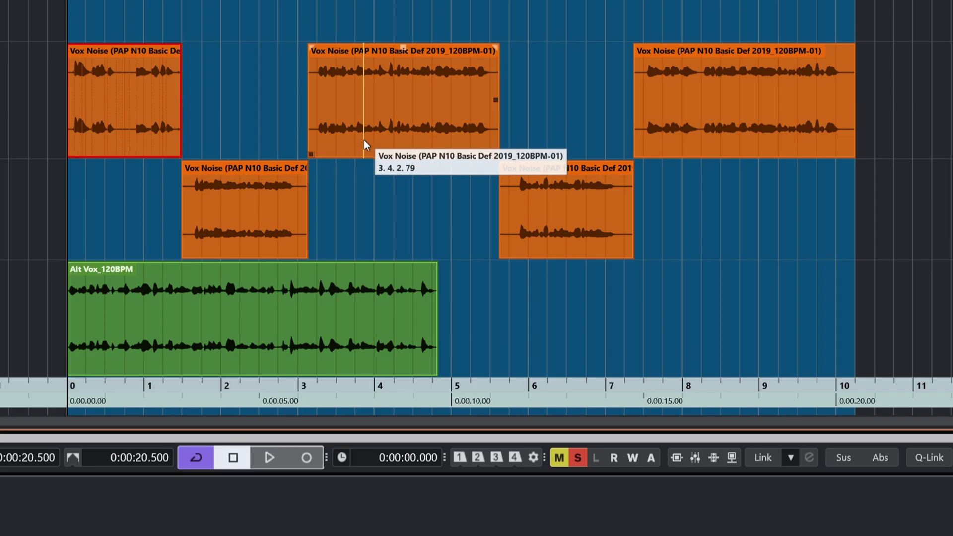
Step: Select all five Vox Noise parts across both tracks and open Direct Offline Processing for them
{"action": "left_click", "coordinate": [365, 145], "text": "shift"}
{"action": "left_click", "coordinate": [696, 149], "text": "shift"}
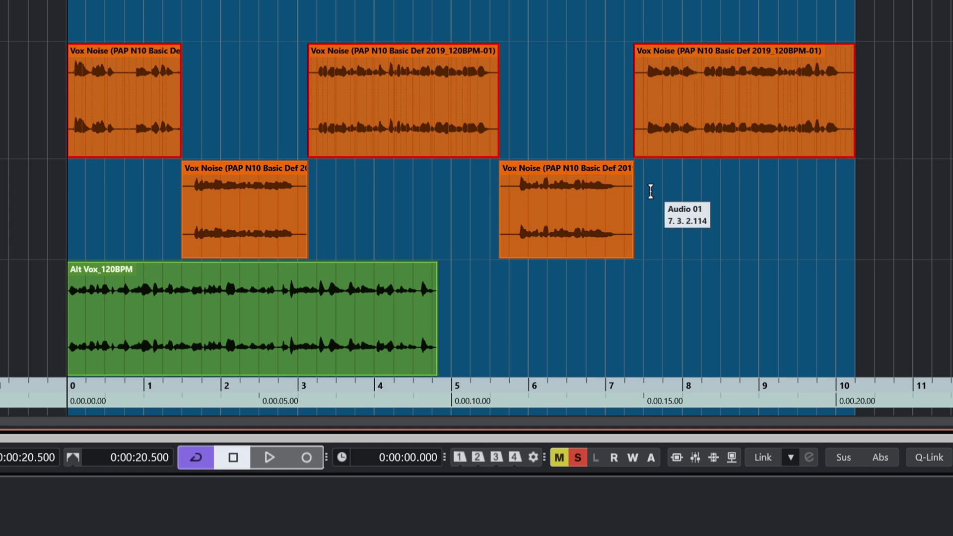
{"action": "left_click", "coordinate": [571, 246], "text": "shift"}
{"action": "left_click", "coordinate": [281, 246], "text": "shift"}
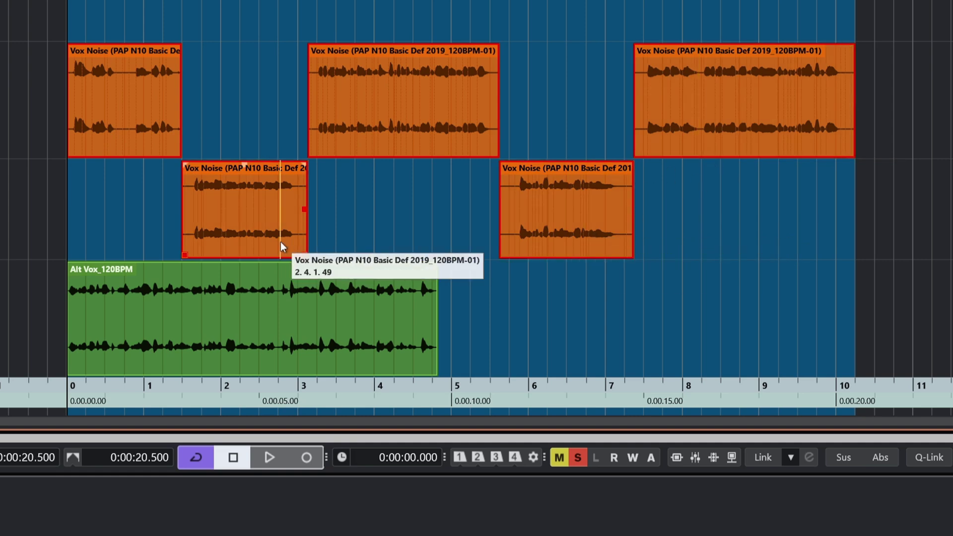
{"action": "key", "text": "F7"}
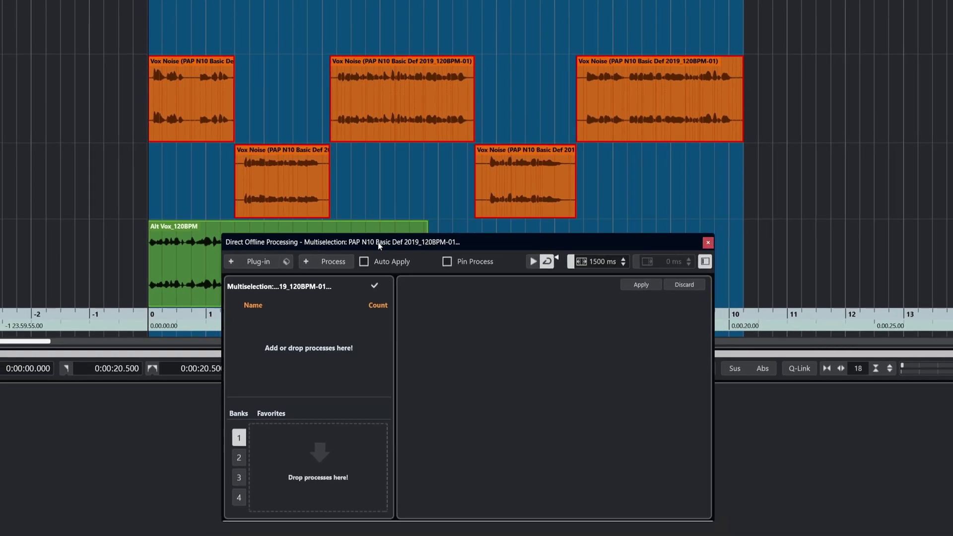
Step: Apply a 7.00 dB offline Gain process to all five Vox Noise parts as new versions, and undo it
{"action": "left_click_drag", "start_coordinate": [378, 244], "coordinate": [368, 231]}
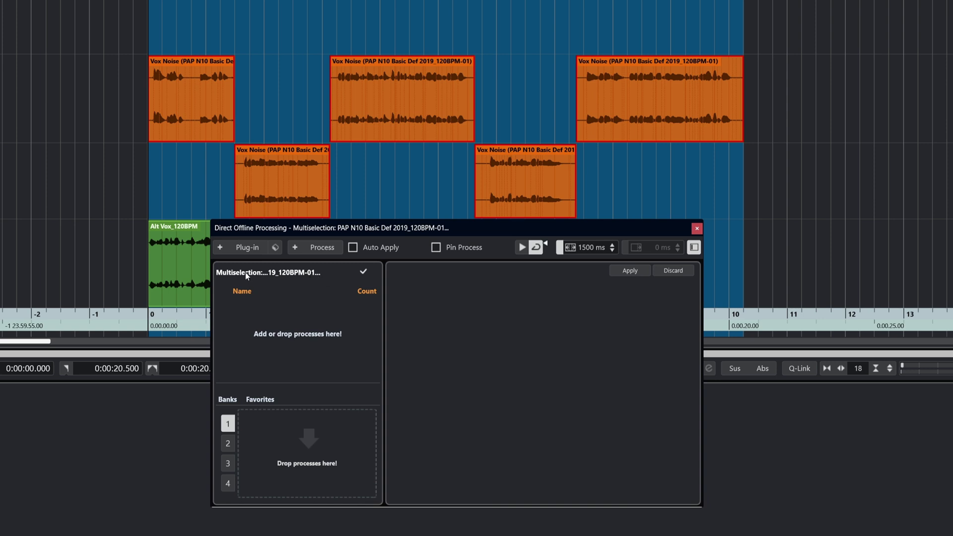
{"action": "left_click", "coordinate": [318, 246]}
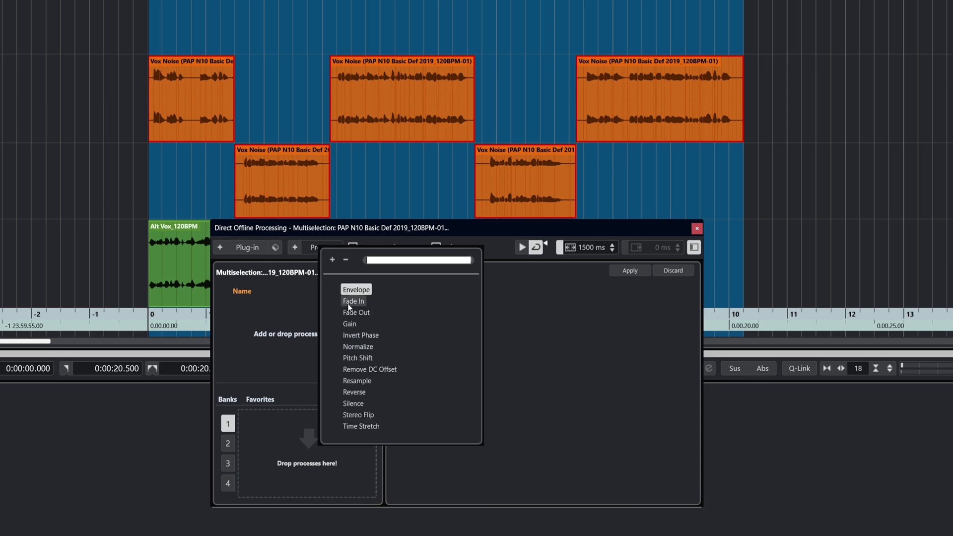
{"action": "left_click", "coordinate": [350, 323]}
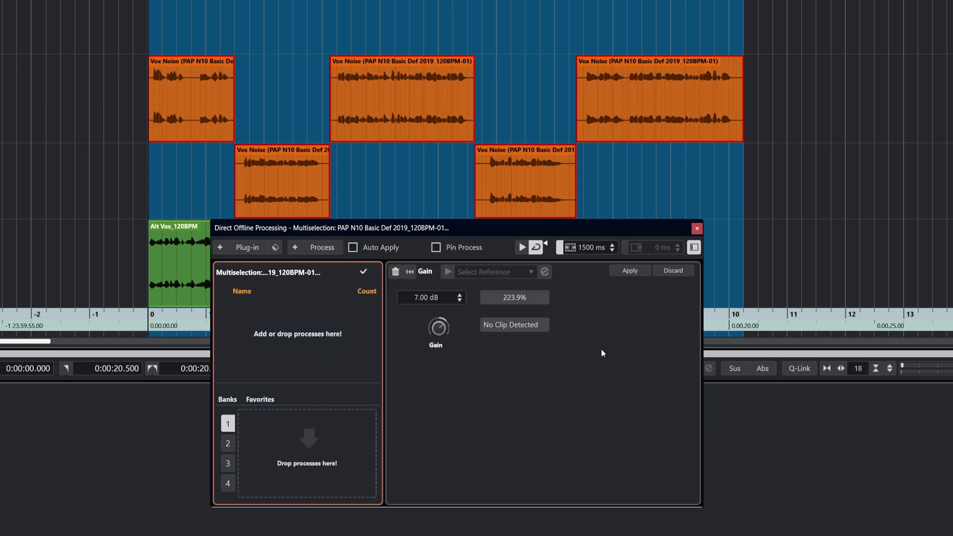
{"action": "left_click", "coordinate": [623, 272]}
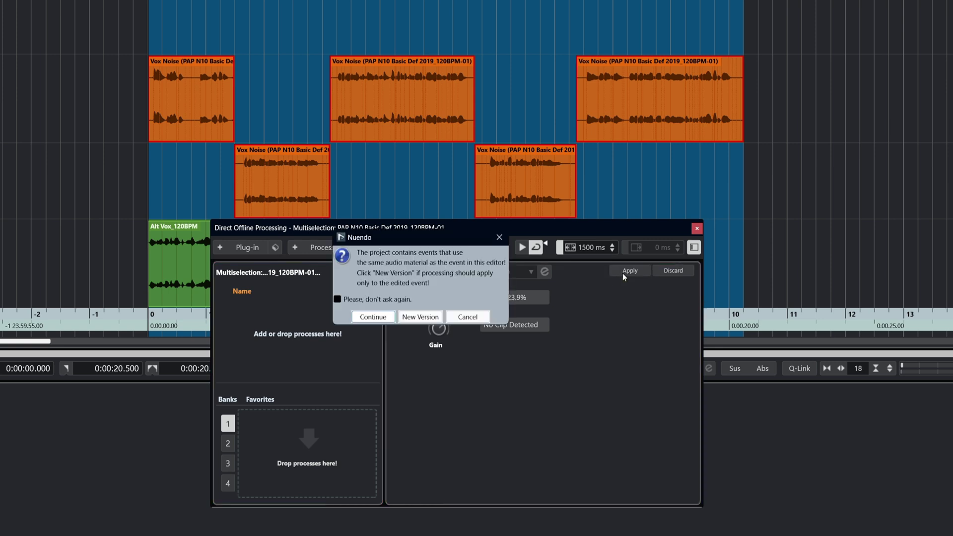
{"action": "left_click", "coordinate": [416, 317]}
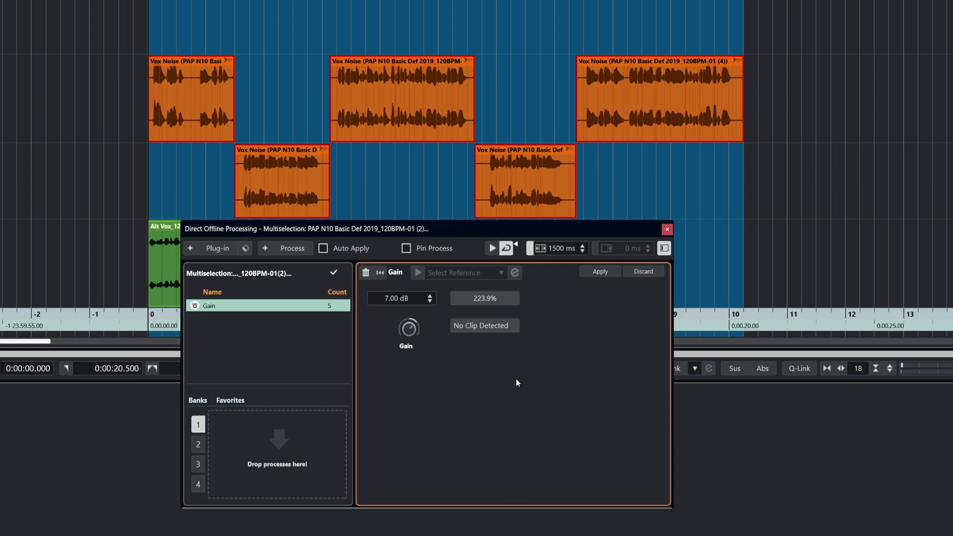
{"action": "key", "text": "ctrl+z"}
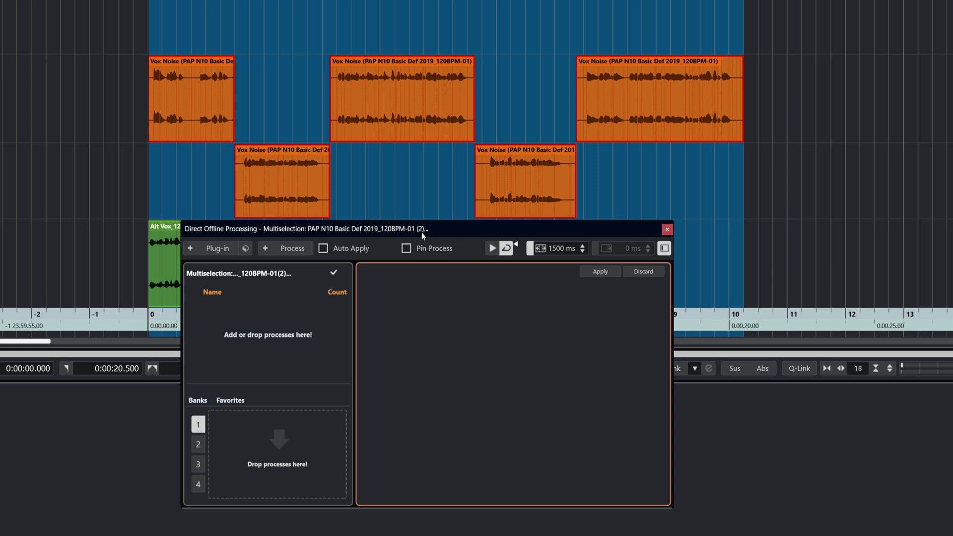
{"action": "left_click_drag", "start_coordinate": [422, 232], "coordinate": [422, 236]}
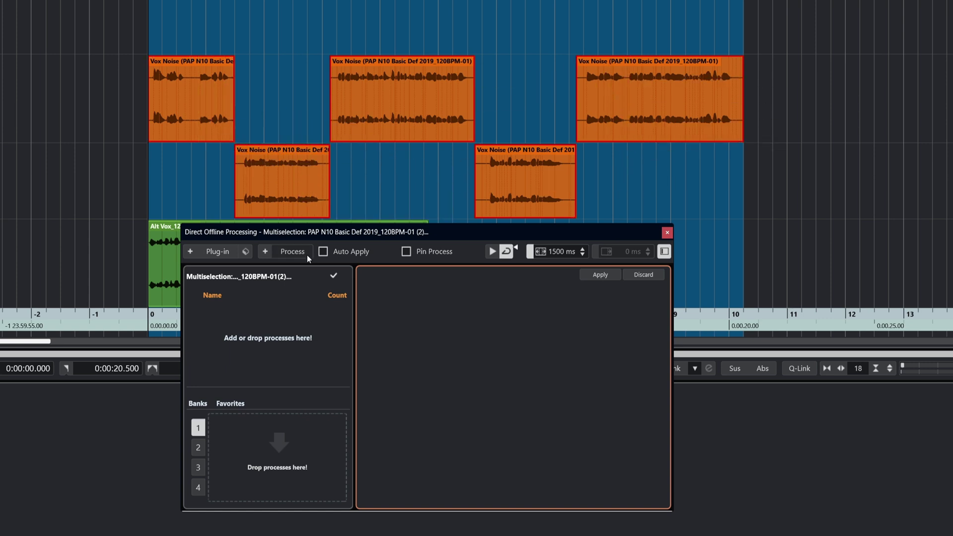
{"action": "left_click", "coordinate": [220, 254]}
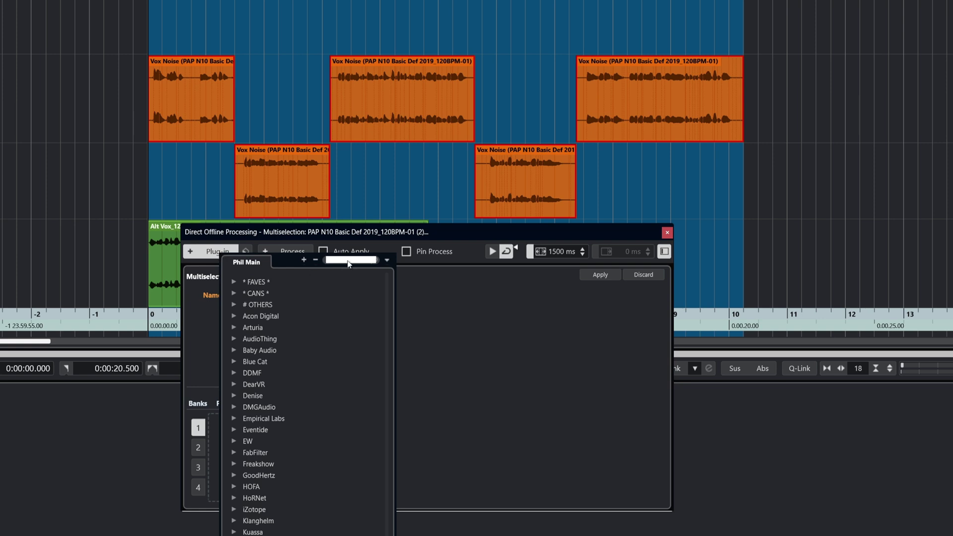
{"action": "left_click", "coordinate": [436, 303]}
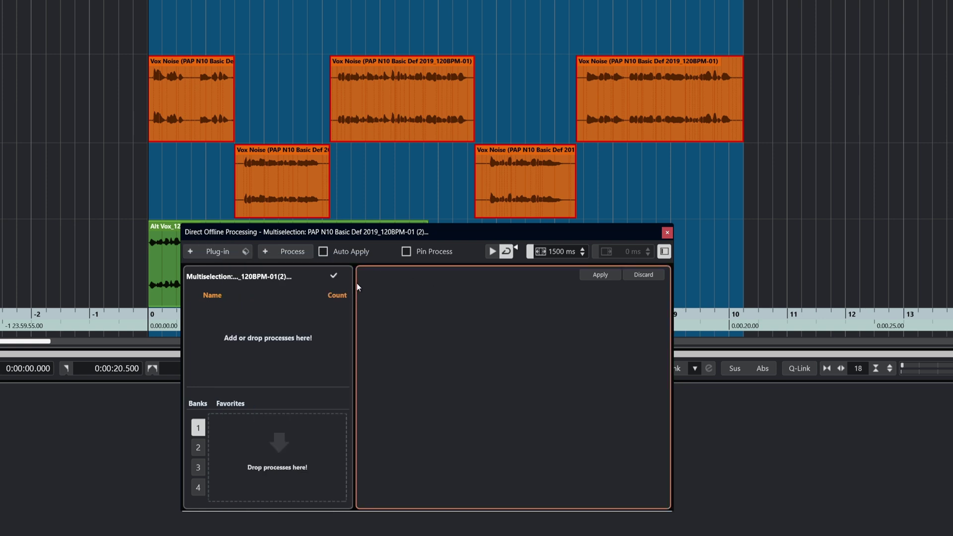
Step: Transfer the Vox Noise channel's VoiceSeparator insert into Direct Offline Processing, processing all five selected parts as new versions
{"action": "key", "text": "F3"}
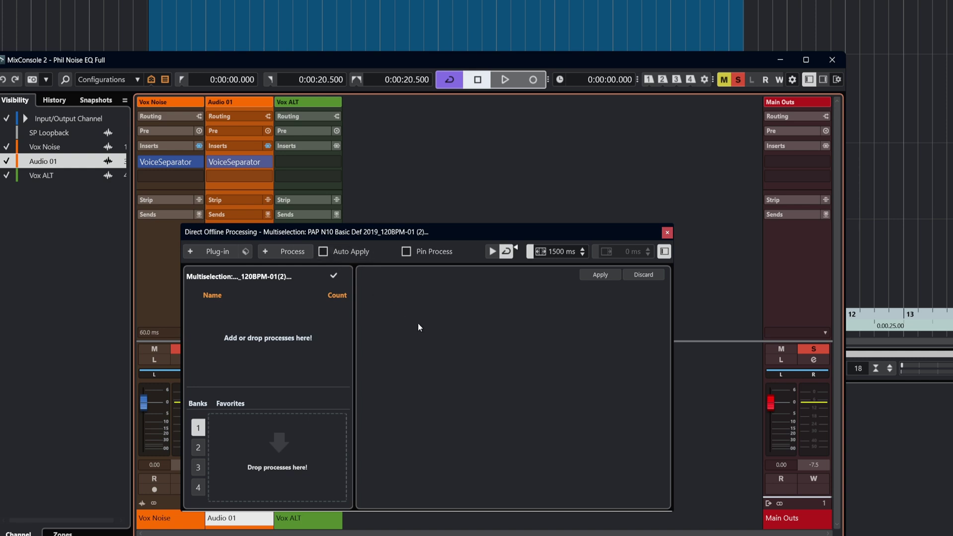
{"action": "left_click", "coordinate": [153, 162]}
{"action": "left_click", "coordinate": [153, 164]}
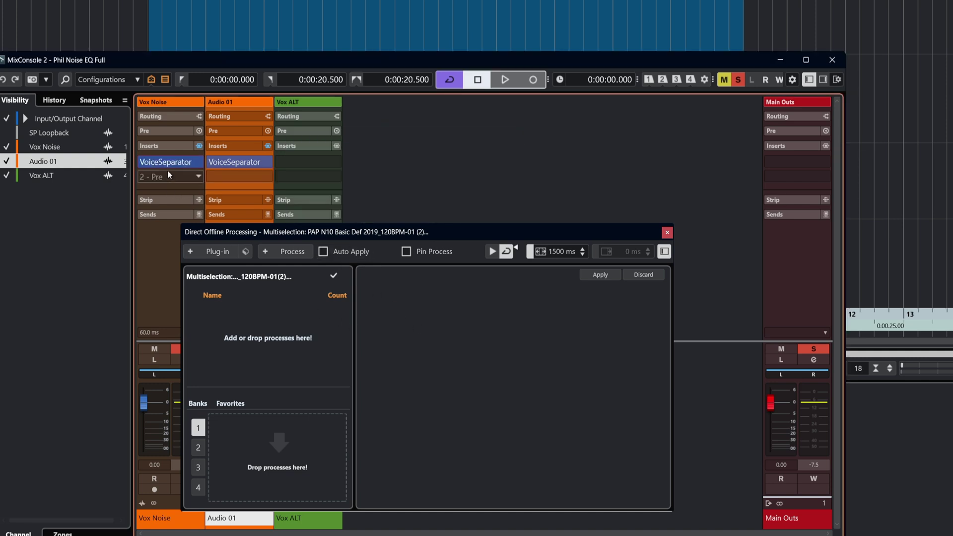
{"action": "left_click_drag", "start_coordinate": [167, 163], "coordinate": [252, 328]}
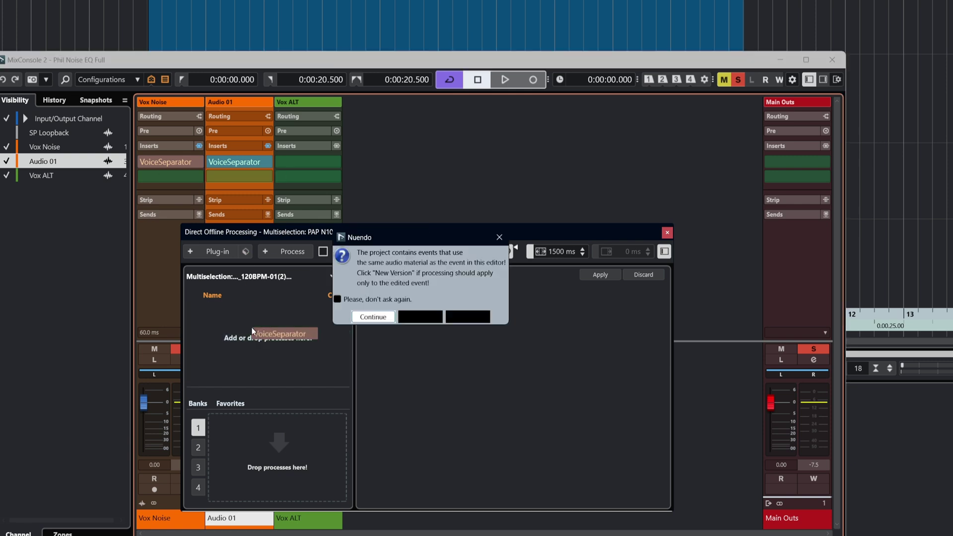
{"action": "left_click", "coordinate": [415, 318]}
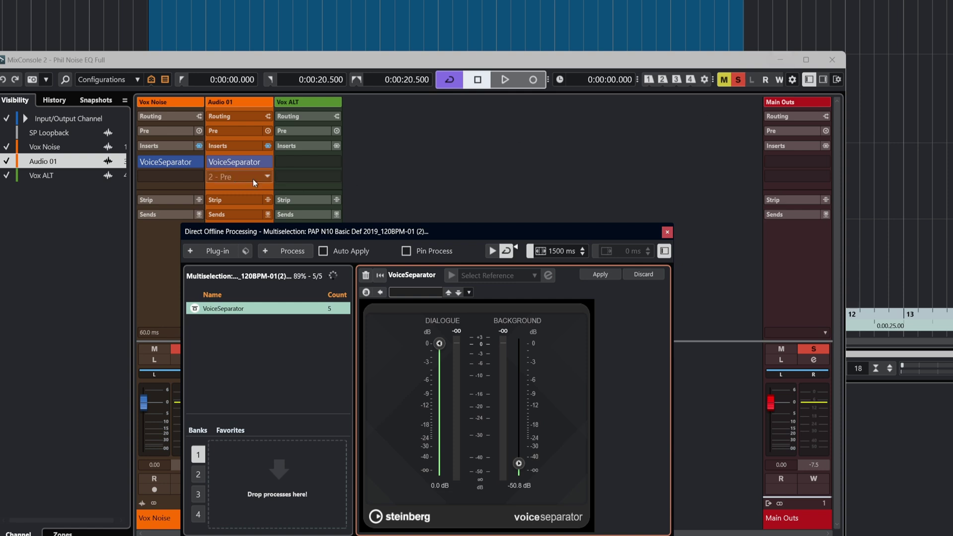
{"action": "left_click", "coordinate": [782, 60]}
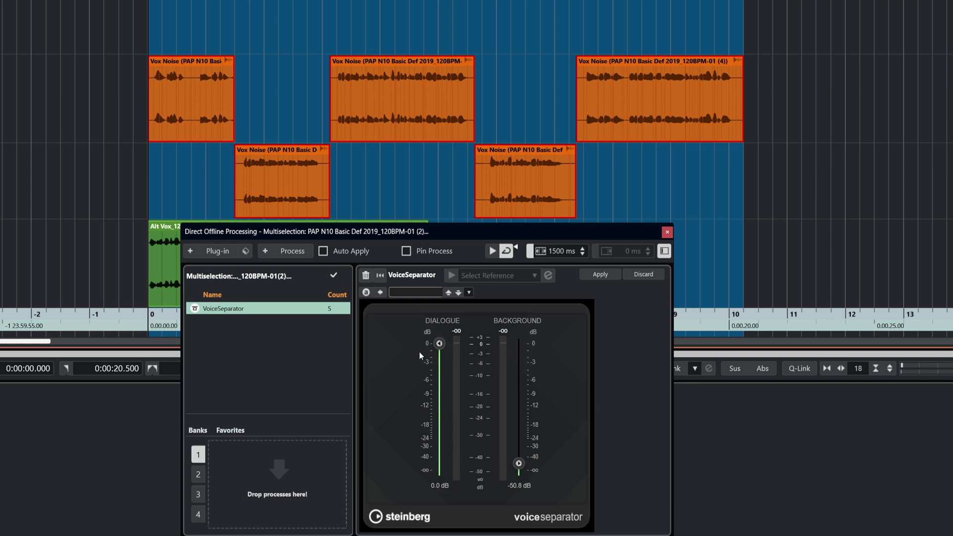
Step: Remove the VoiceSeparator inserts from the Vox Noise and Audio 01 channels in the mixer
{"action": "key", "text": "F3"}
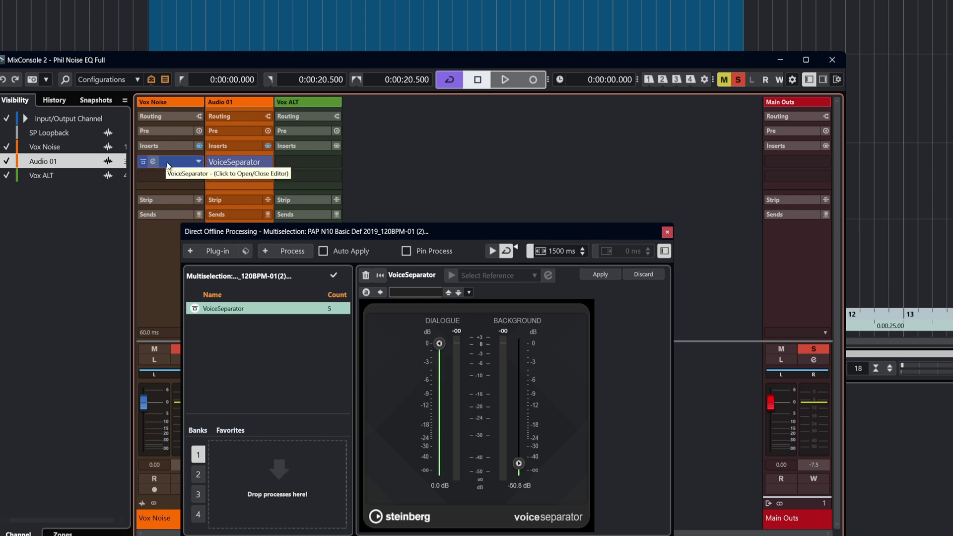
{"action": "left_click", "coordinate": [143, 164]}
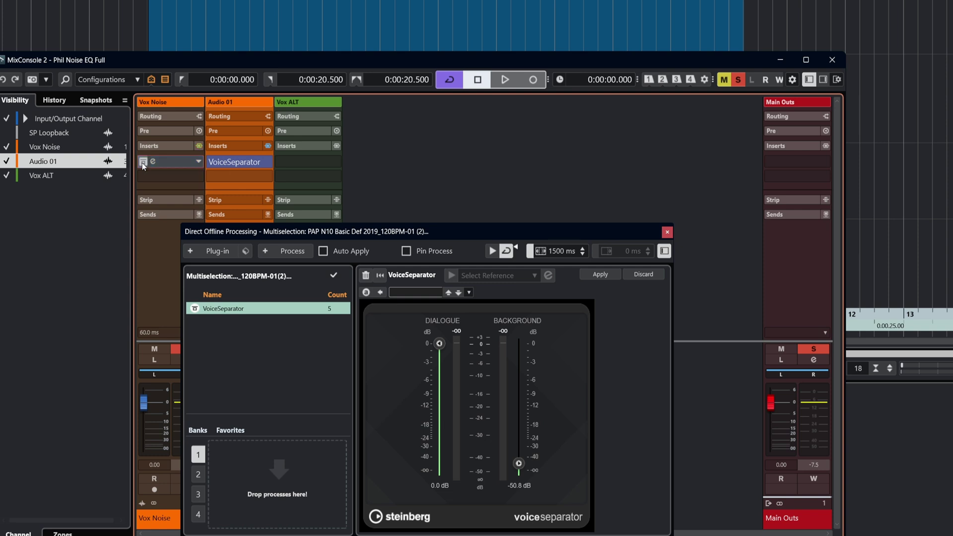
{"action": "left_click", "coordinate": [143, 165]}
{"action": "left_click_drag", "start_coordinate": [170, 164], "coordinate": [55, 295]}
{"action": "left_click", "coordinate": [397, 310]}
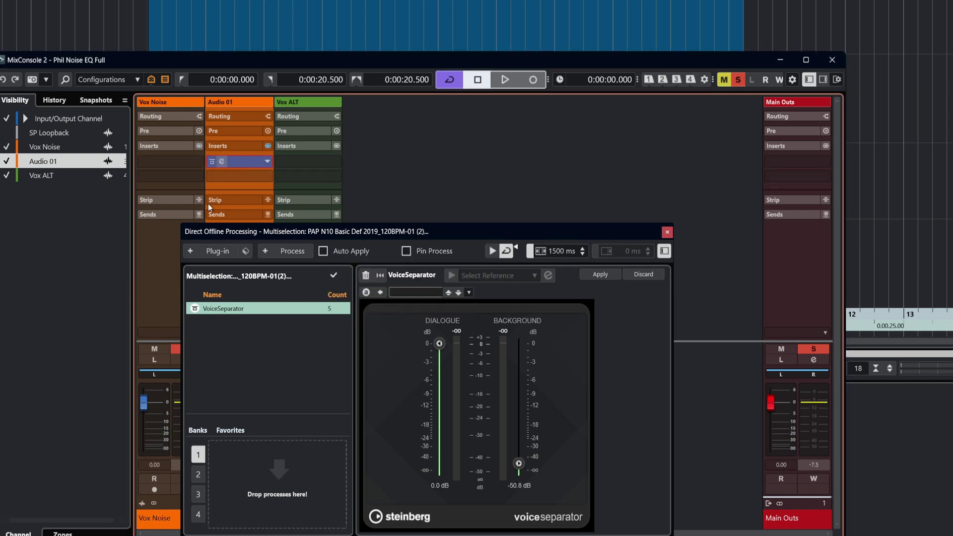
{"action": "left_click_drag", "start_coordinate": [238, 161], "coordinate": [117, 350]}
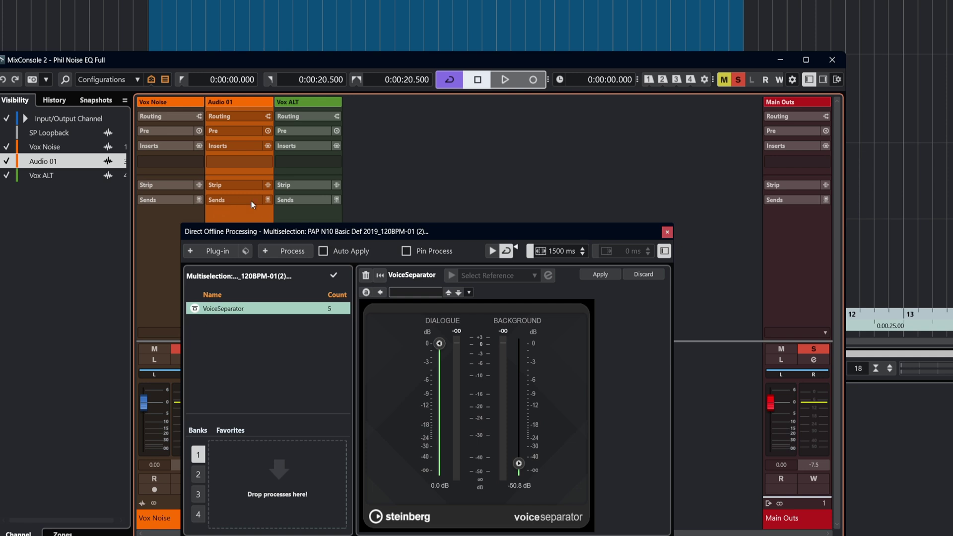
{"action": "left_click", "coordinate": [779, 60]}
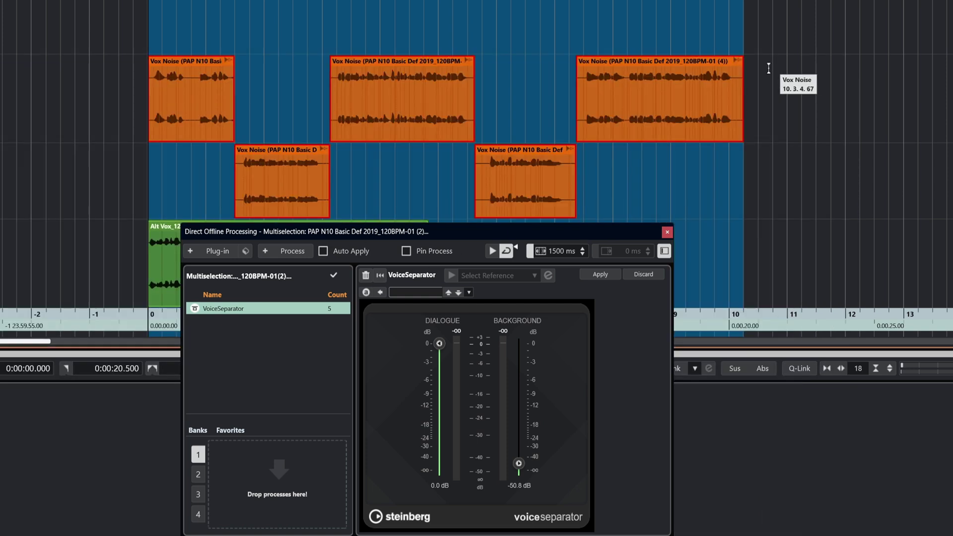
Step: Audition the offline VoiceSeparator process, apply it to the five Vox Noise parts, and close Direct Offline Processing
{"action": "left_click", "coordinate": [492, 251]}
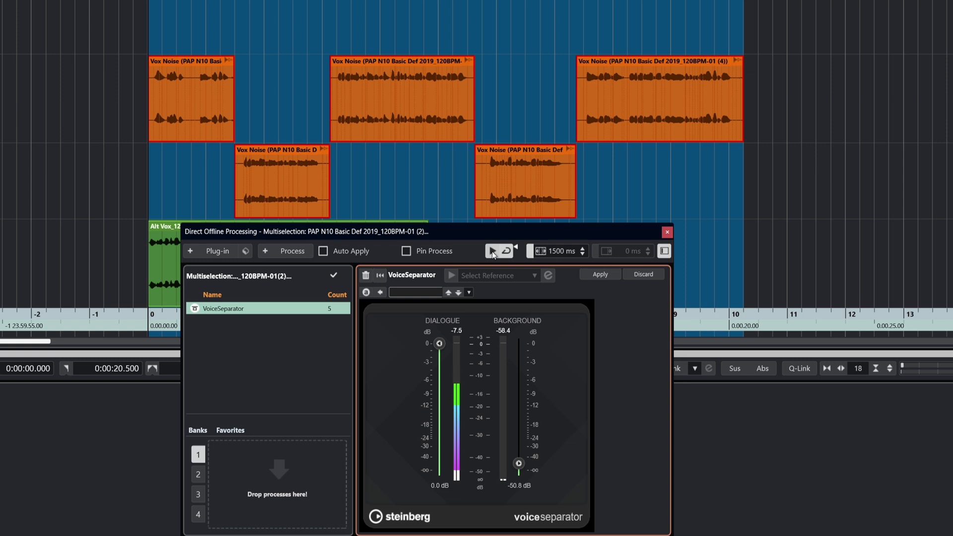
{"action": "left_click", "coordinate": [493, 252]}
{"action": "left_click", "coordinate": [603, 275]}
{"action": "left_click", "coordinate": [667, 233]}
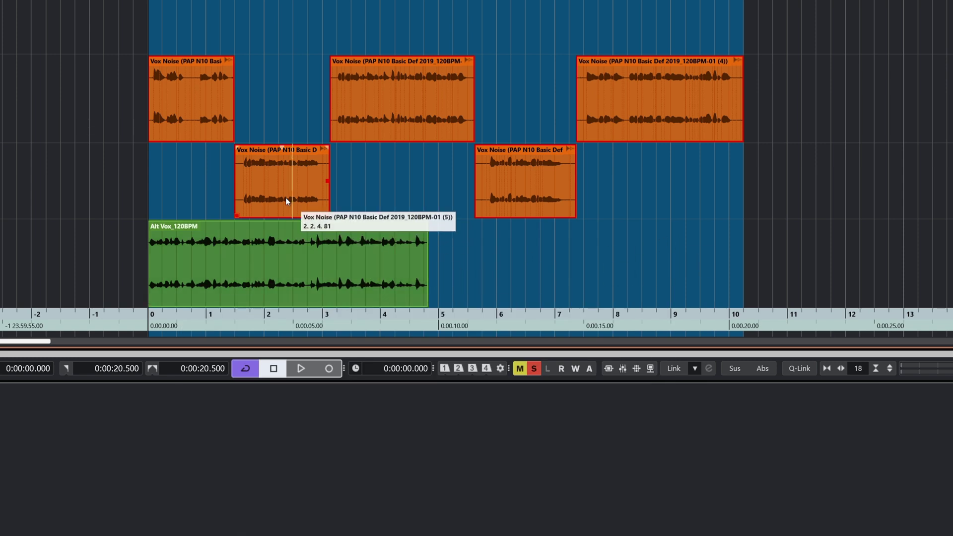
Step: Play the processed Vox Noise audio in the Sample Editor, and undo the offline VoiceSeparator processing on all parts
{"action": "double_click", "coordinate": [415, 131]}
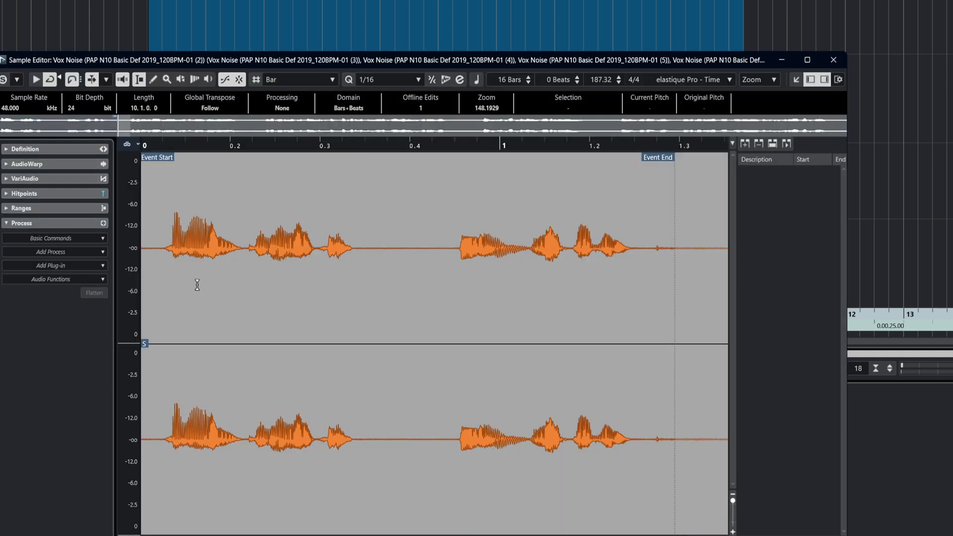
{"action": "key", "text": "space"}
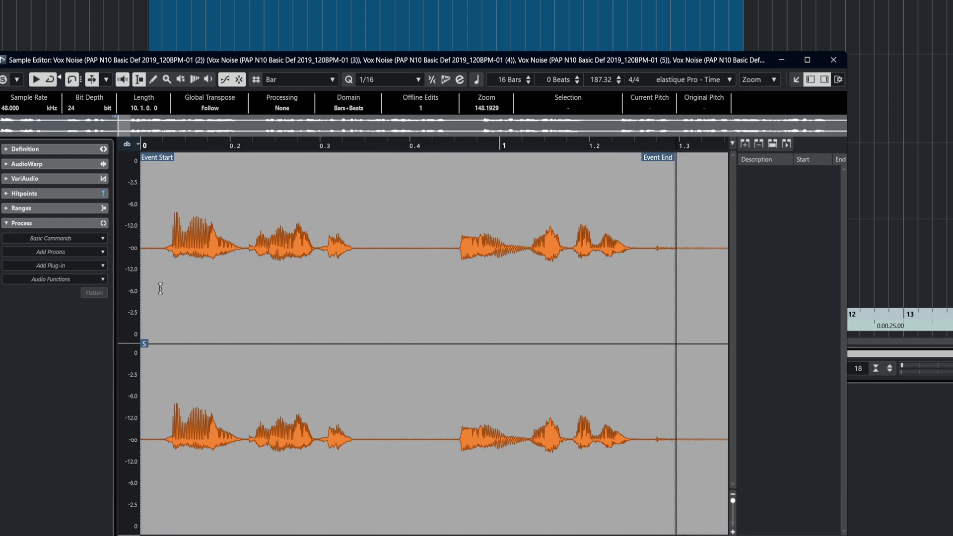
{"action": "left_click", "coordinate": [833, 60]}
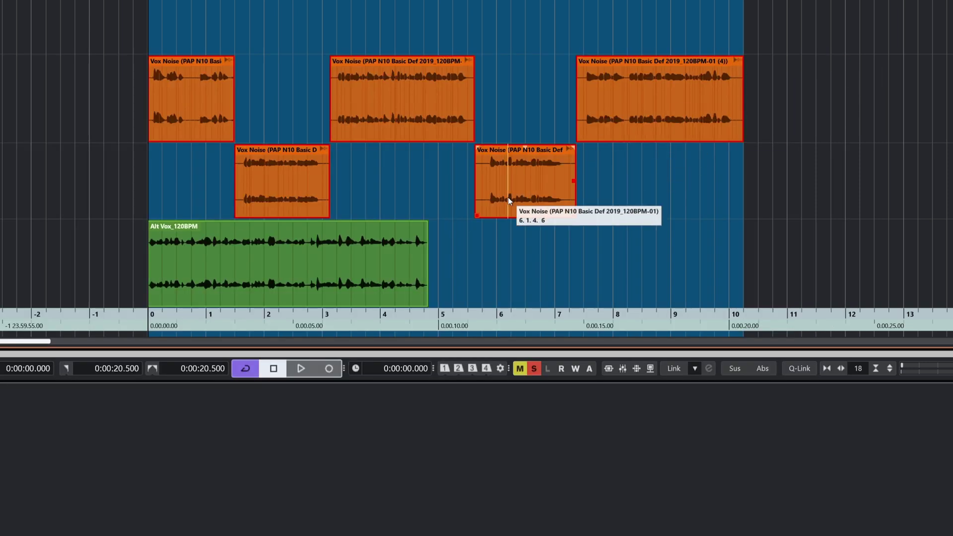
{"action": "key", "text": "F7"}
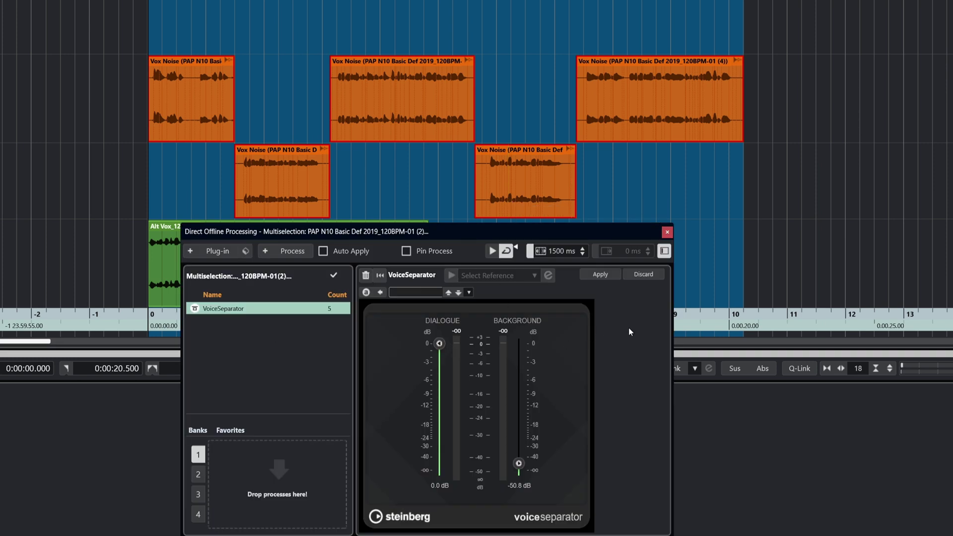
{"action": "key", "text": "ctrl+z"}
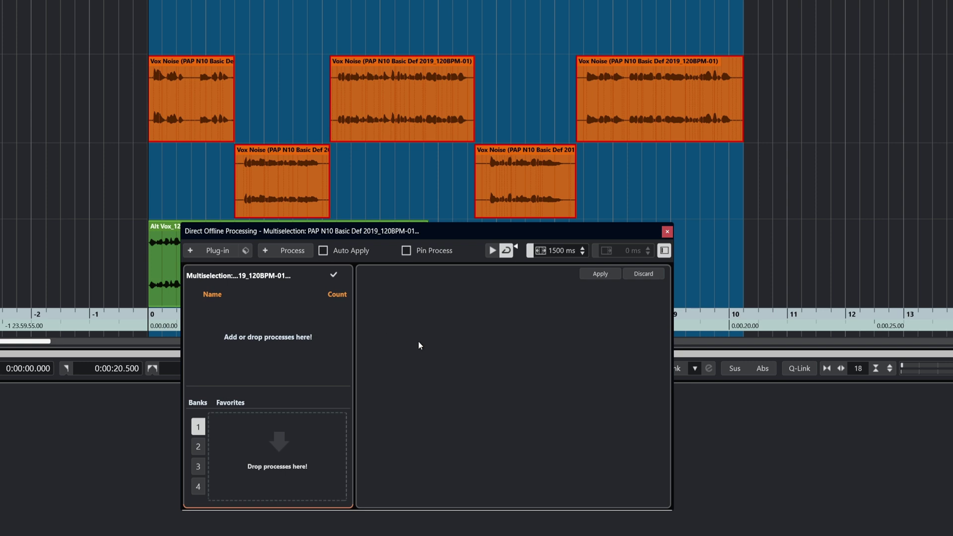
Step: Insert VoiceSeparator in the first insert slot of the Vox Noise channel
{"action": "key", "text": "F3"}
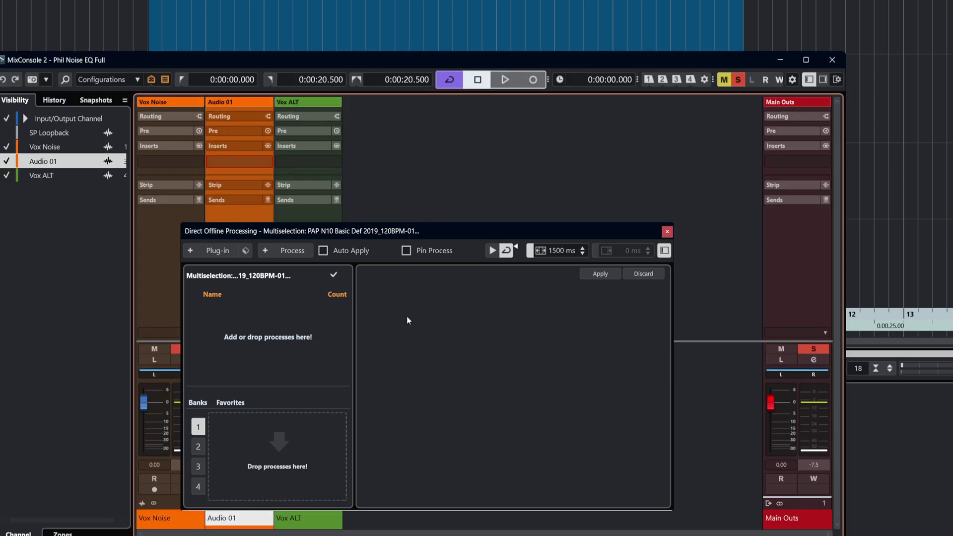
{"action": "left_click", "coordinate": [172, 163]}
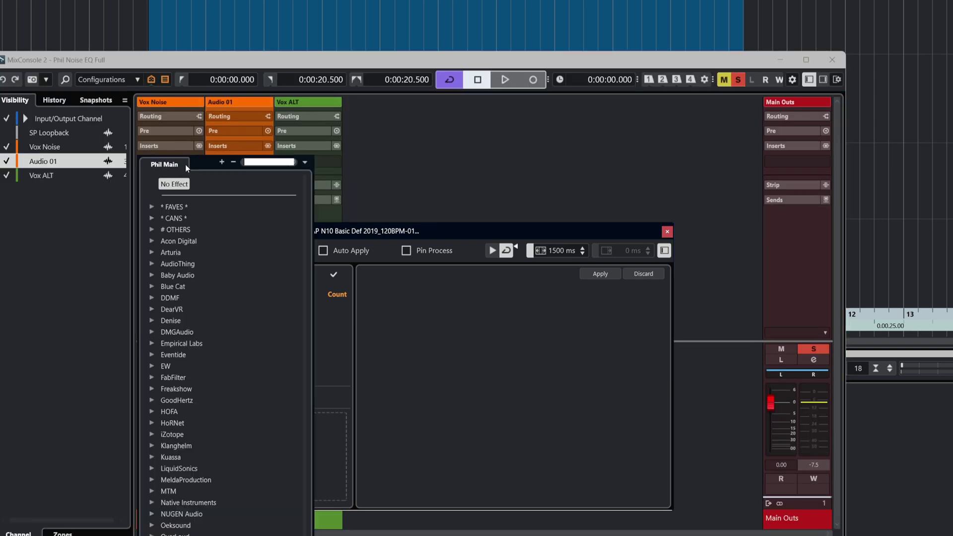
{"action": "type", "text": "voice"}
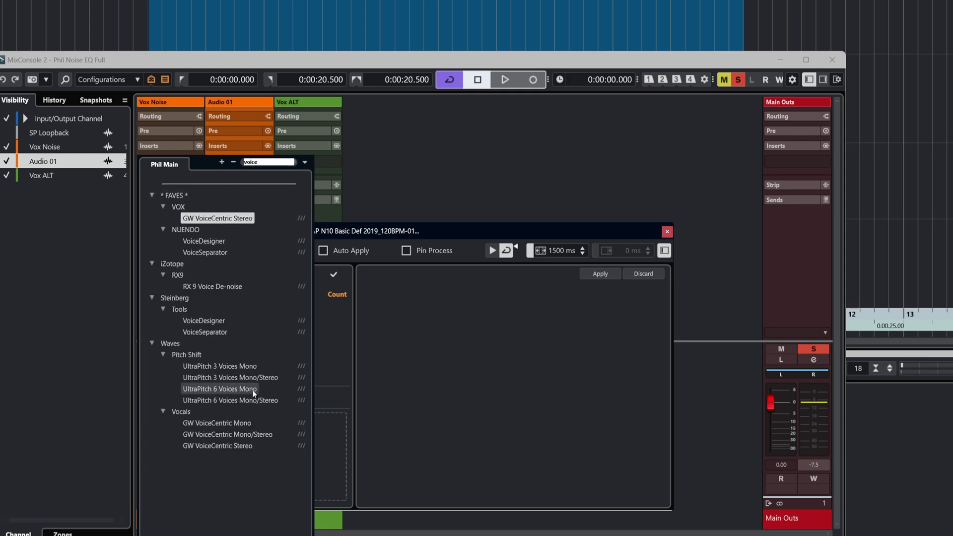
{"action": "left_click", "coordinate": [205, 332]}
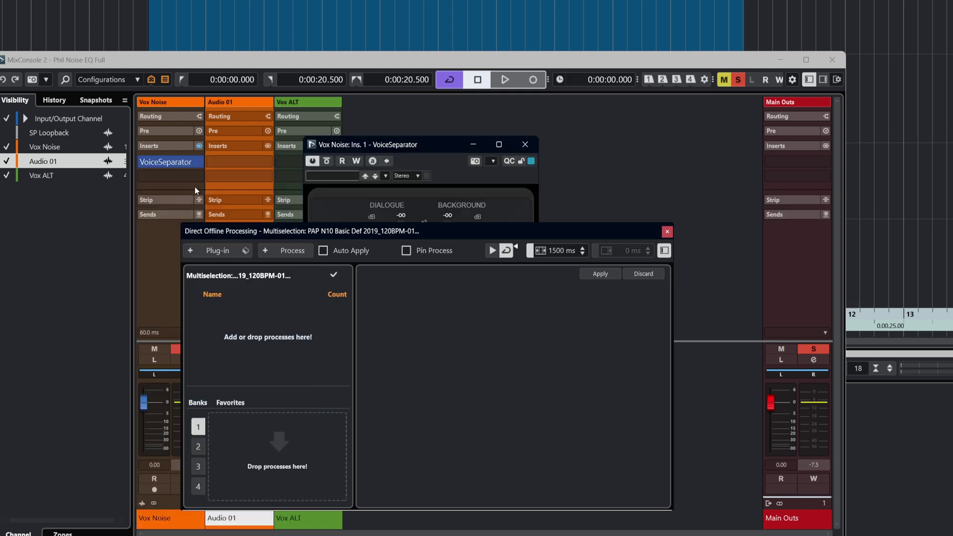
Step: Add VoiceDesigner in the second insert slot of the Vox Noise channel
{"action": "left_click", "coordinate": [176, 177]}
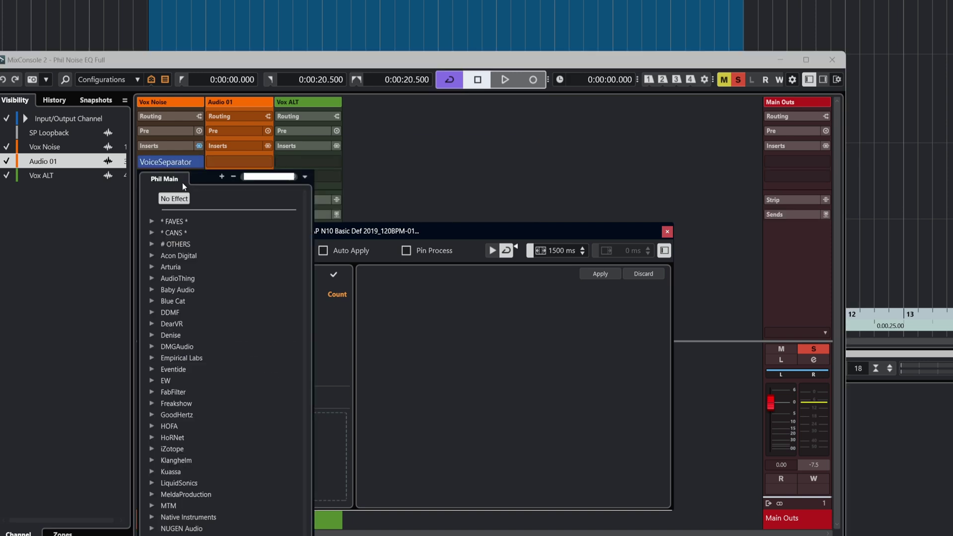
{"action": "type", "text": "voice"}
{"action": "left_click", "coordinate": [211, 255]}
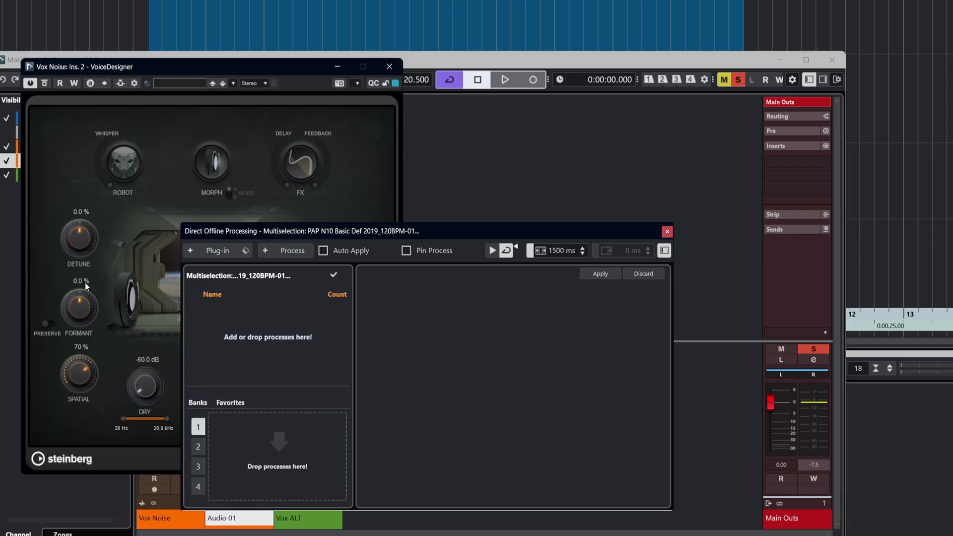
Step: During playback, set VoiceDesigner's Detune to about -23.5 % and activate its FX section
{"action": "key", "text": "space"}
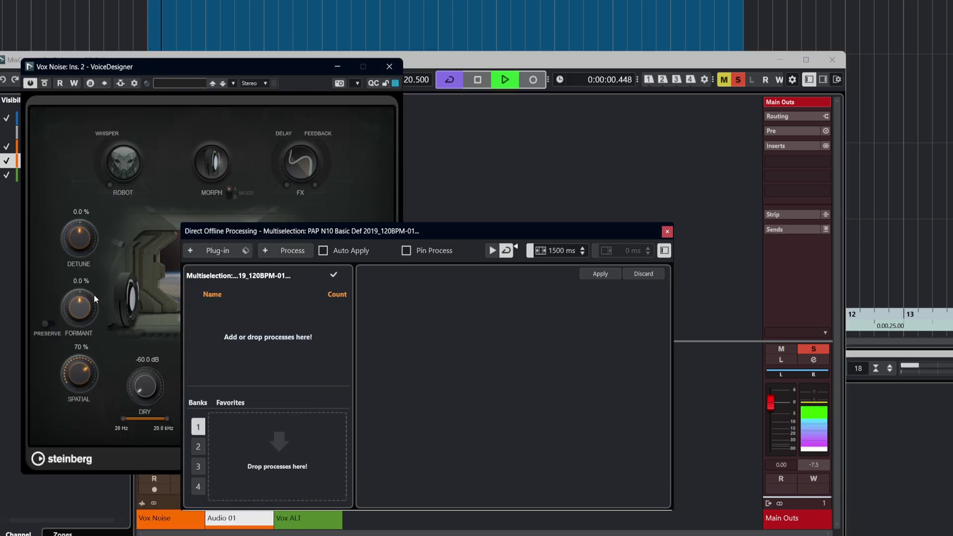
{"action": "scroll", "coordinate": [80, 249], "scroll_direction": "down", "scroll_amount": 5}
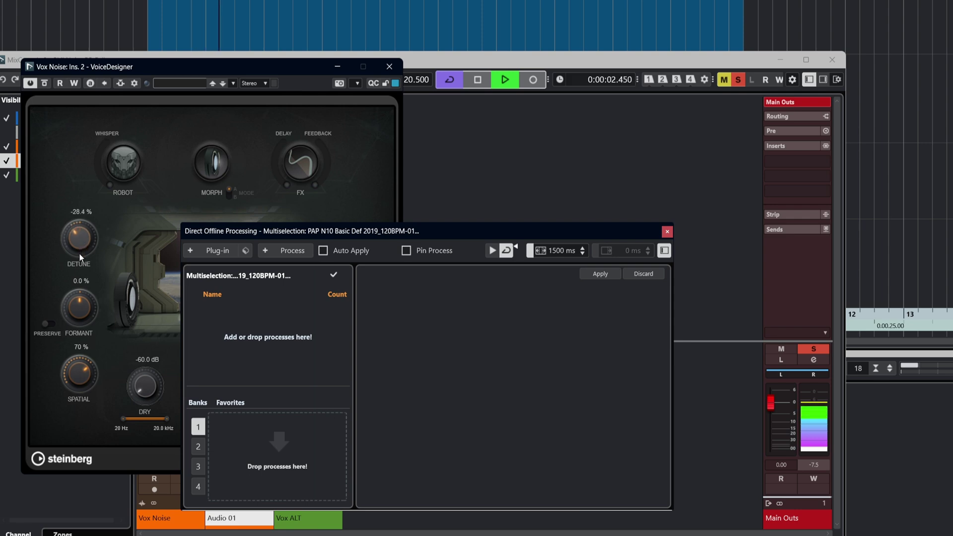
{"action": "left_click", "coordinate": [305, 175]}
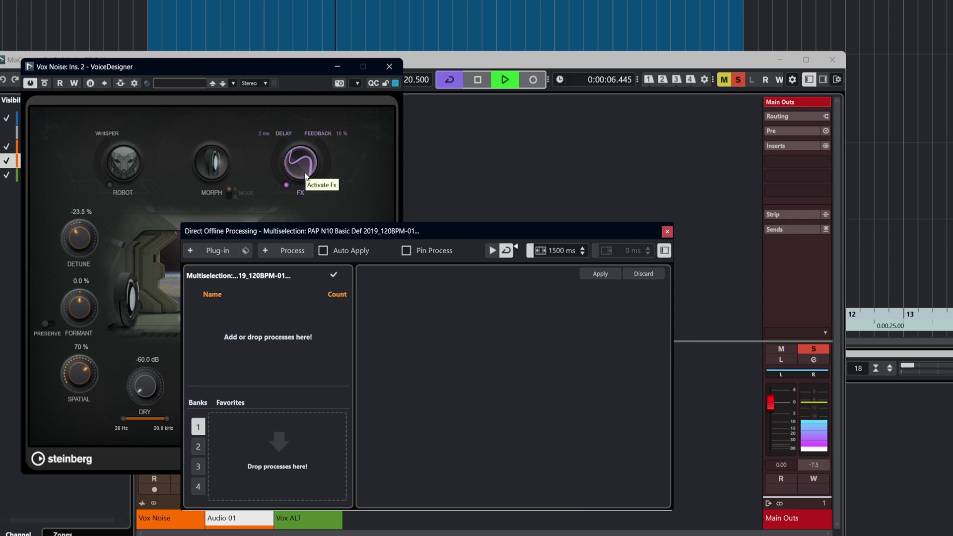
Step: Stop playback and close the VoiceDesigner insert window to return to the project view
{"action": "key", "text": "space"}
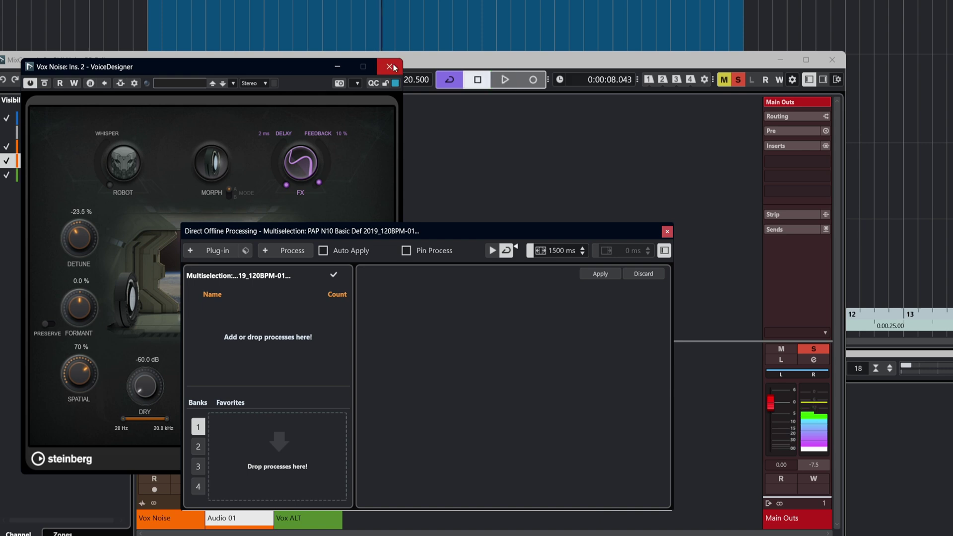
{"action": "left_click", "coordinate": [374, 36]}
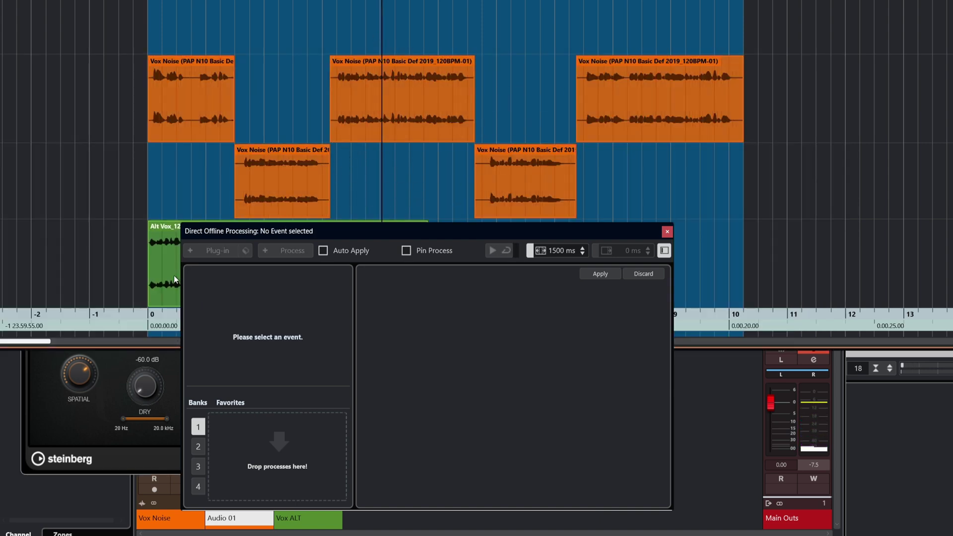
{"action": "left_click", "coordinate": [92, 419]}
{"action": "left_click", "coordinate": [389, 66]}
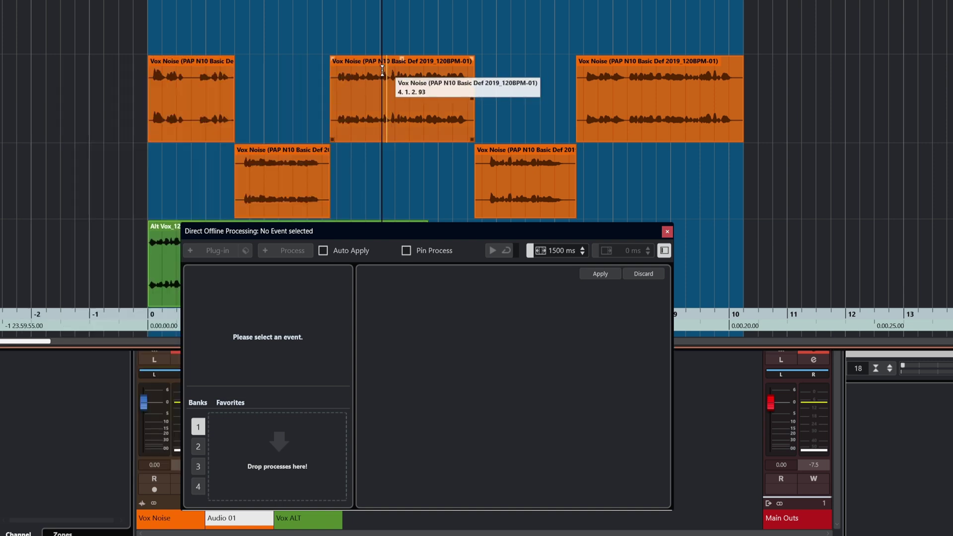
Step: Play the split Vox Noise parts across both tracks and check which inserts each channel has in the MixConsole
{"action": "key", "text": "F3"}
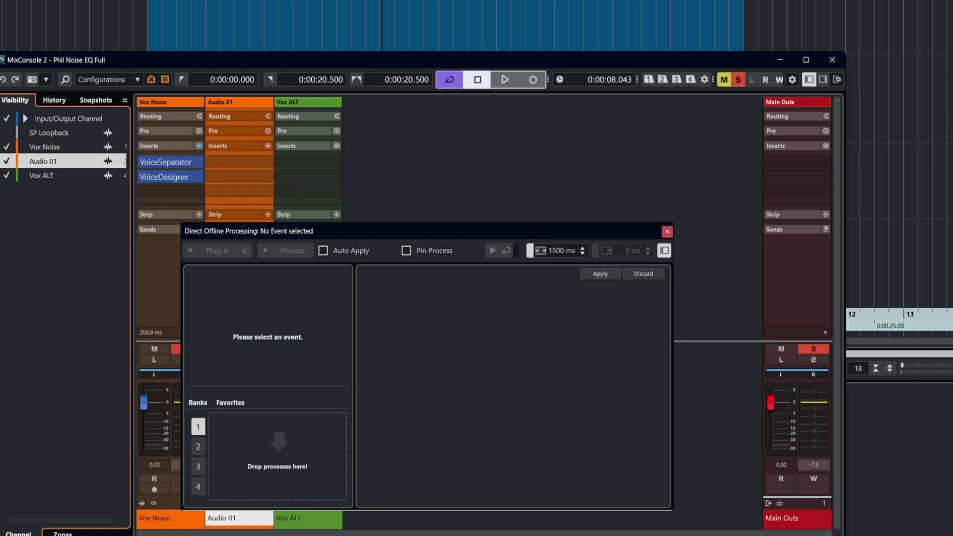
{"action": "key", "text": "F3"}
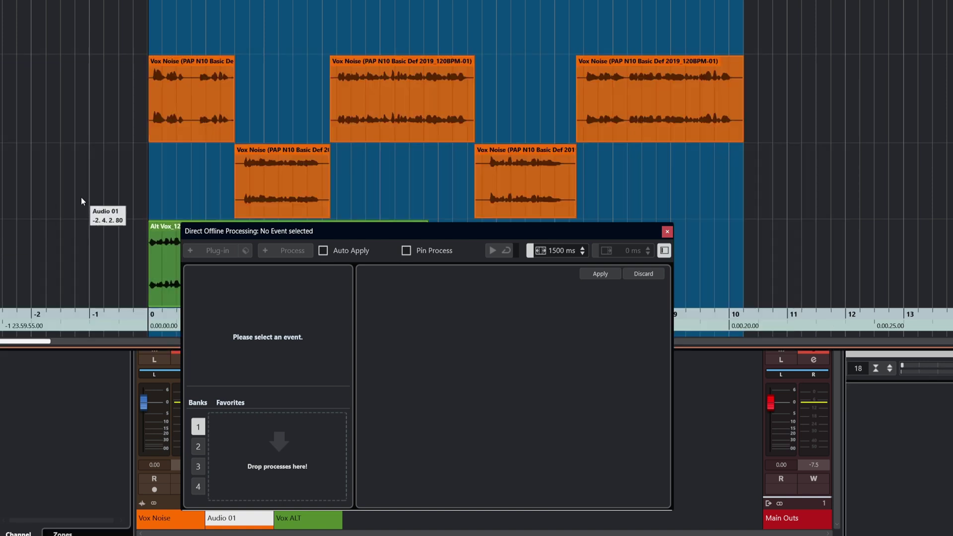
{"action": "key", "text": "space"}
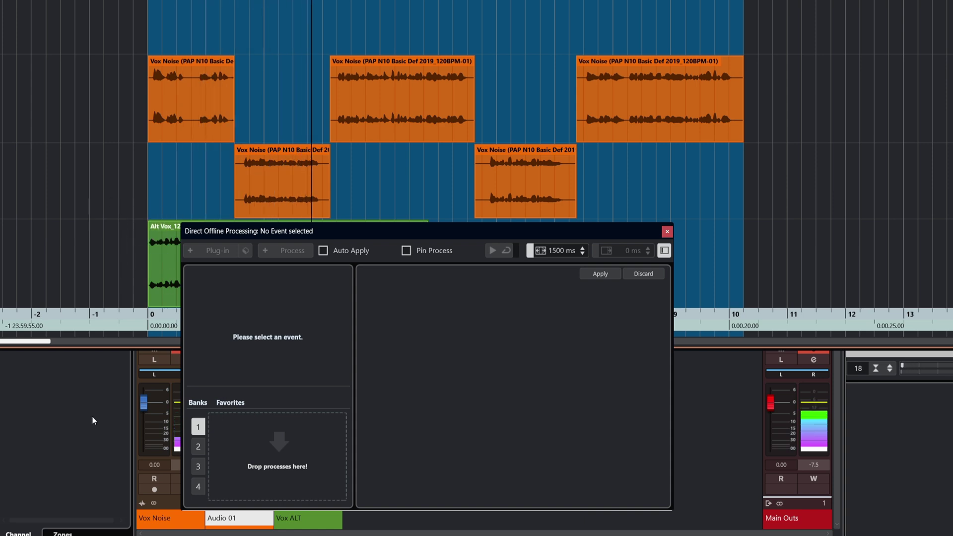
{"action": "key", "text": "F3"}
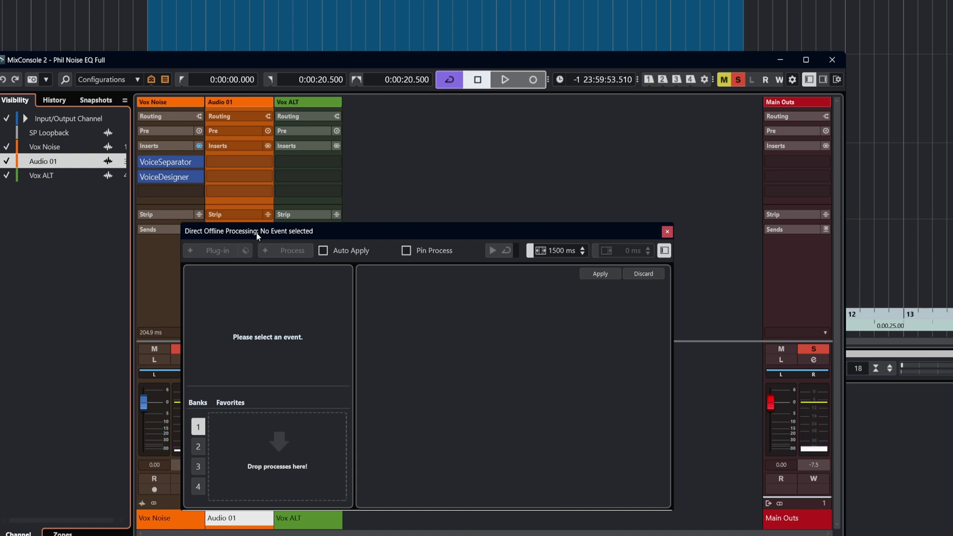
{"action": "key", "text": "F3"}
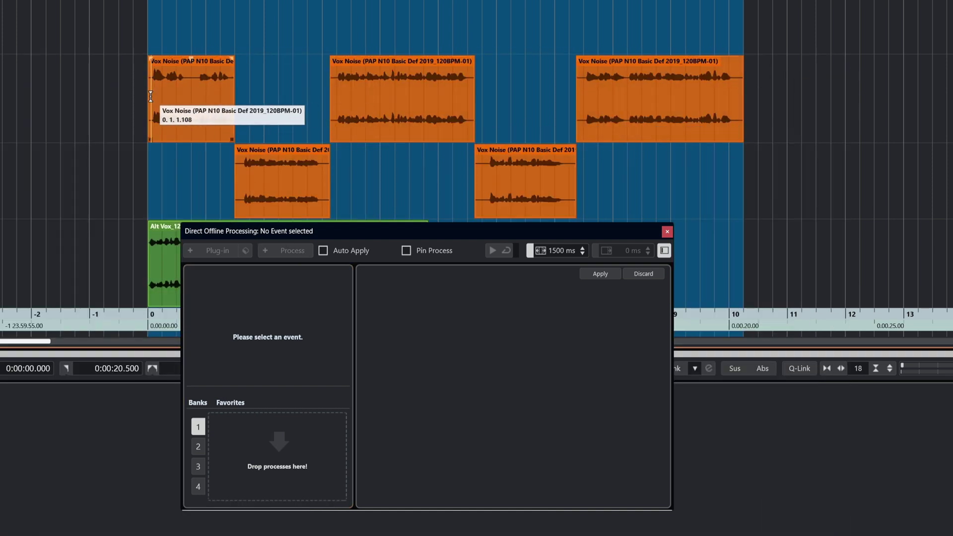
Step: Select all five Vox Noise parts and transfer the Vox Noise channel's VoiceSeparator and VoiceDesigner inserts into Direct Offline Processing
{"action": "left_click", "coordinate": [180, 121]}
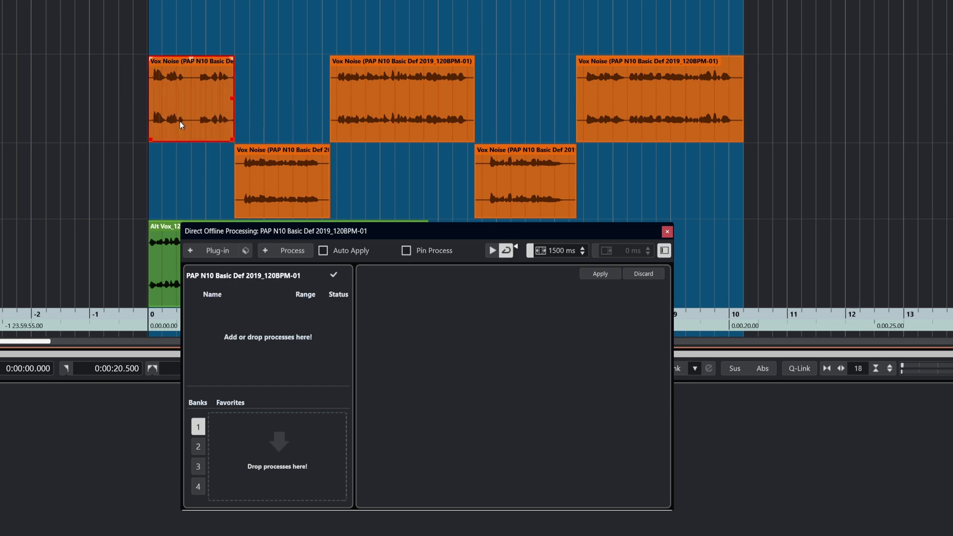
{"action": "left_click", "coordinate": [389, 134], "text": "shift"}
{"action": "key", "text": "F3"}
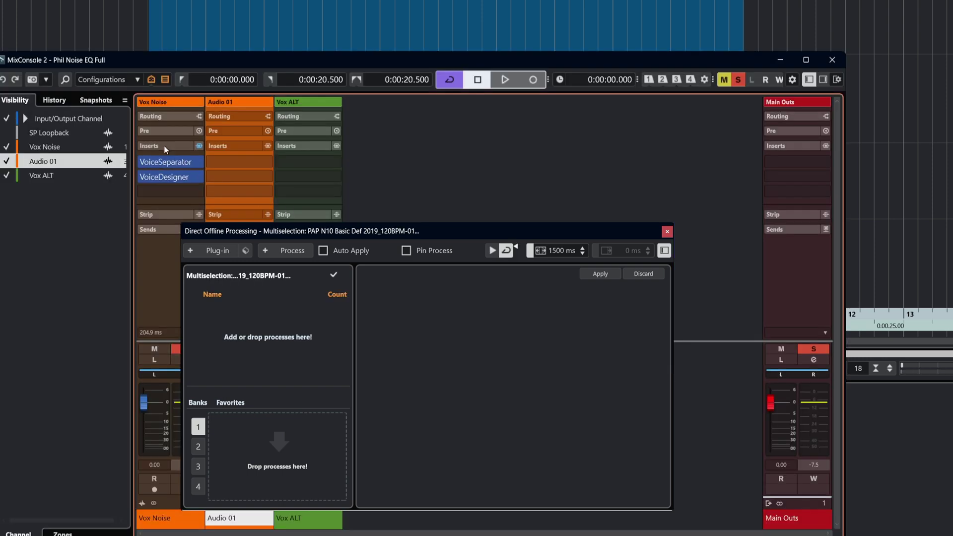
{"action": "left_click_drag", "start_coordinate": [165, 149], "coordinate": [231, 320]}
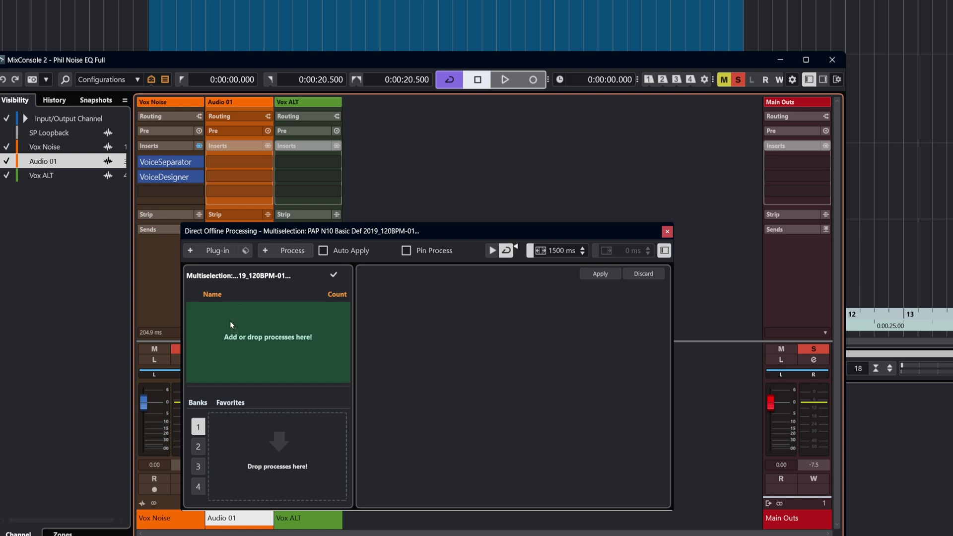
{"action": "left_click", "coordinate": [419, 317]}
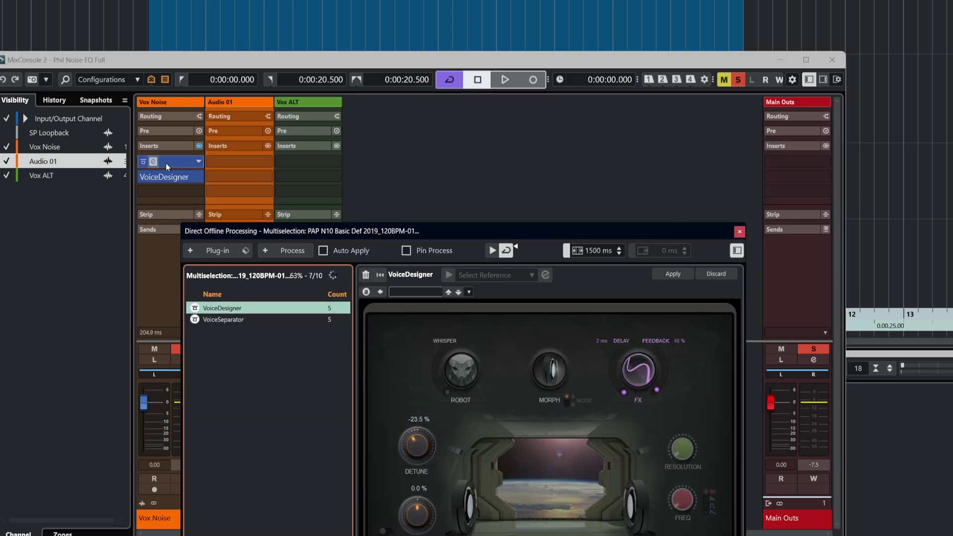
Step: Compare the Vox Noise channel's VoiceDesigner insert with its offline copy, and minimize the MixConsole
{"action": "left_click", "coordinate": [163, 177]}
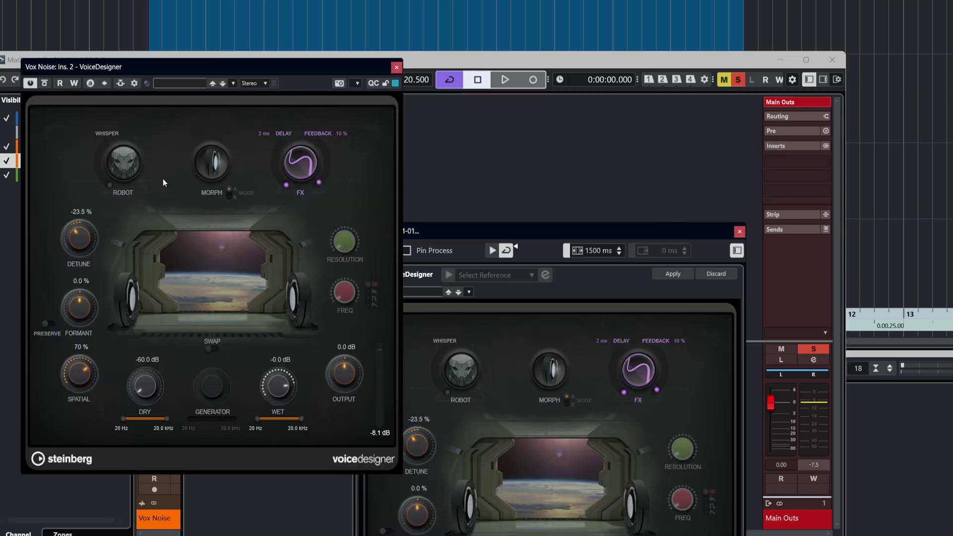
{"action": "left_click", "coordinate": [396, 67]}
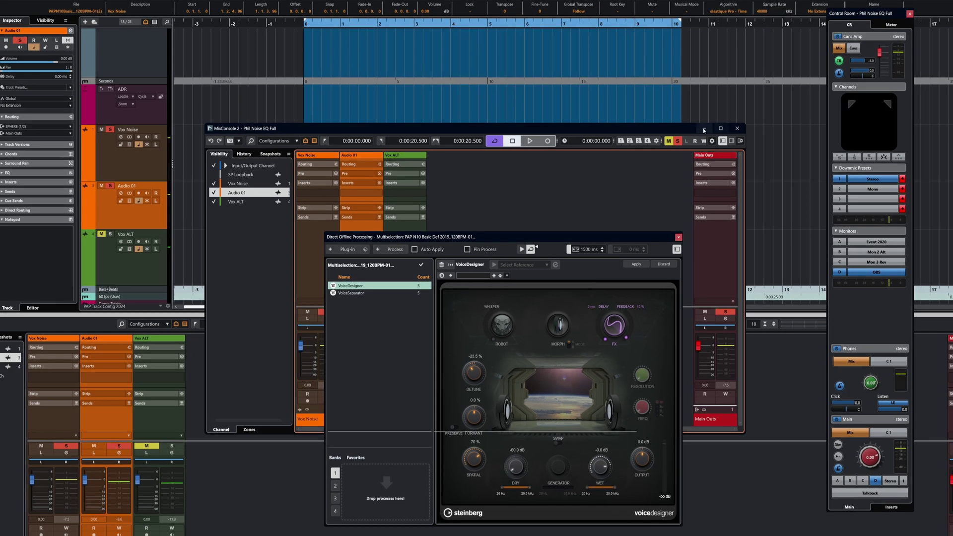
{"action": "left_click", "coordinate": [704, 129]}
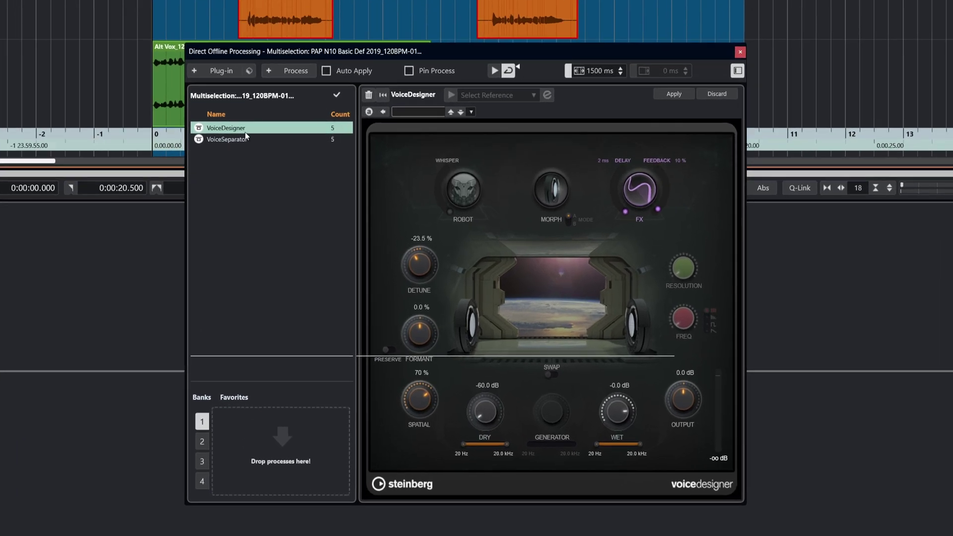
Step: Review the settings of the VoiceSeparator and VoiceDesigner processes in the offline process list
{"action": "left_click", "coordinate": [227, 139]}
{"action": "left_click", "coordinate": [227, 128]}
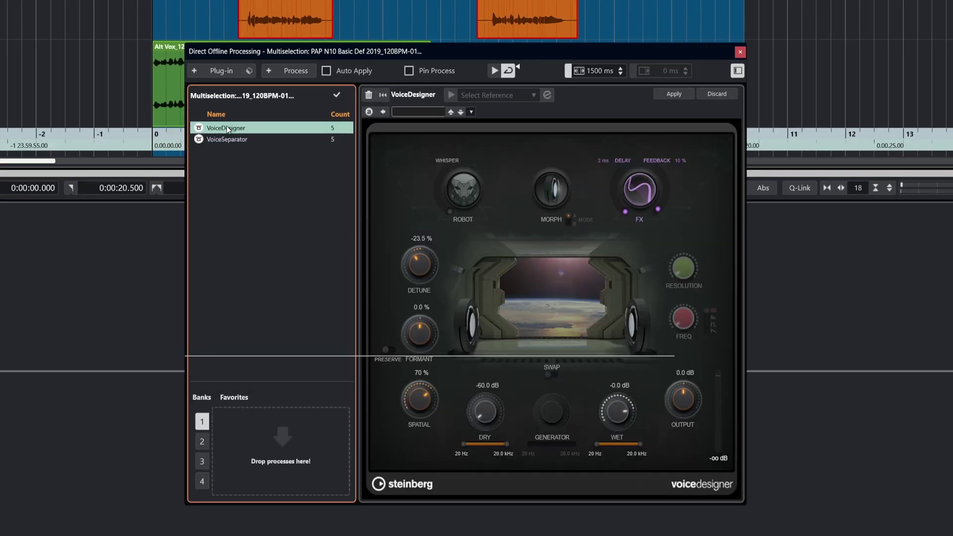
{"action": "left_click", "coordinate": [229, 141]}
{"action": "left_click", "coordinate": [230, 129]}
{"action": "left_click", "coordinate": [231, 139]}
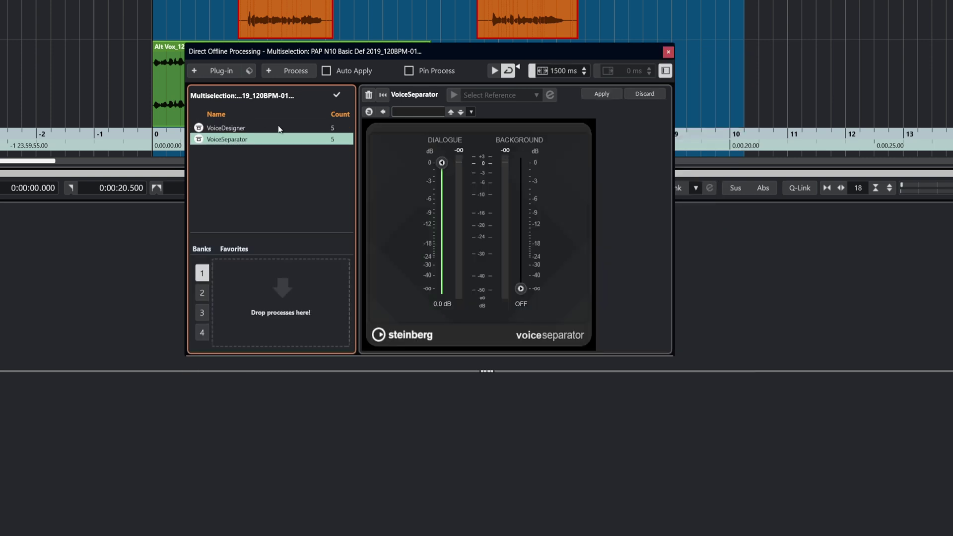
{"action": "left_click", "coordinate": [234, 129]}
Step: Apply the VoiceDesigner process to the selected parts, play back the result and close Direct Offline Processing
{"action": "left_click", "coordinate": [677, 95]}
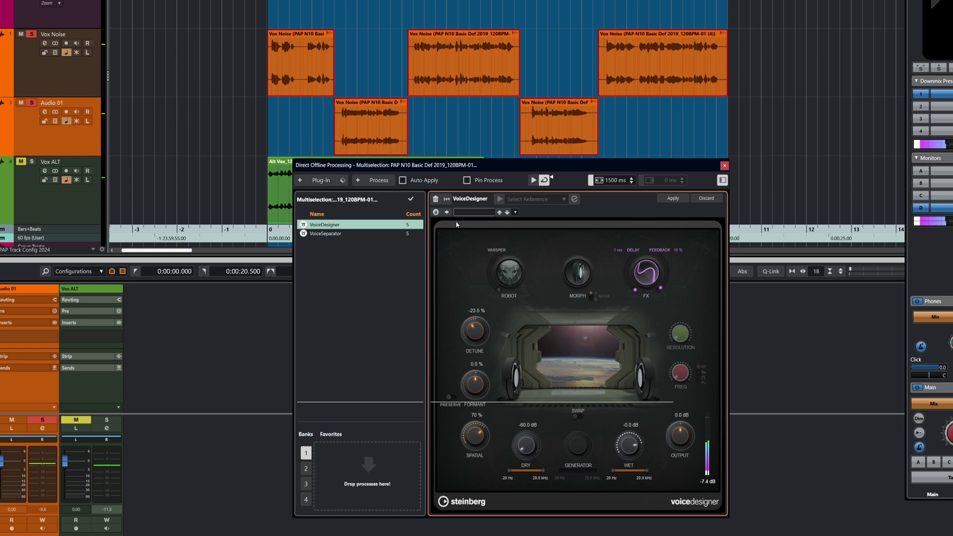
{"action": "left_click", "coordinate": [281, 124]}
{"action": "key", "text": "space"}
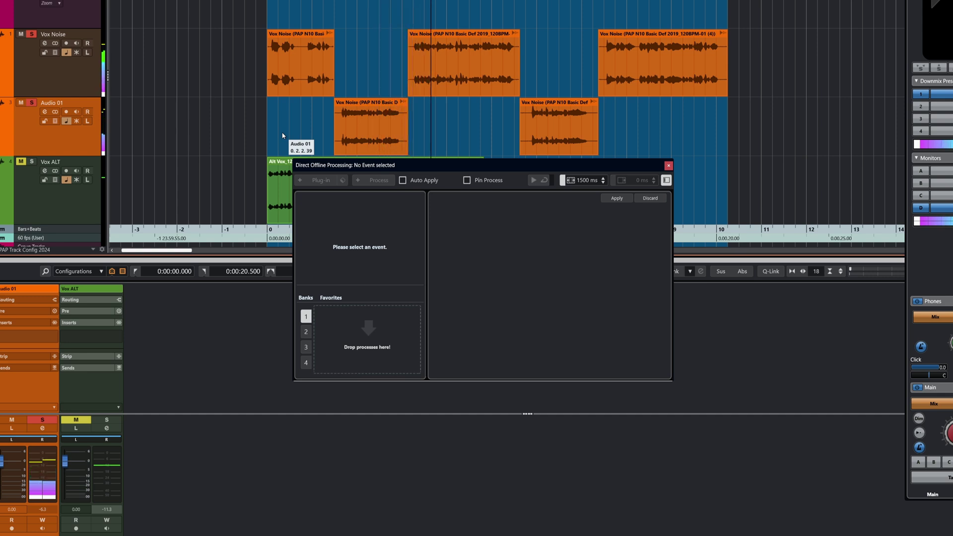
{"action": "key", "text": "space"}
{"action": "left_click", "coordinate": [473, 274]}
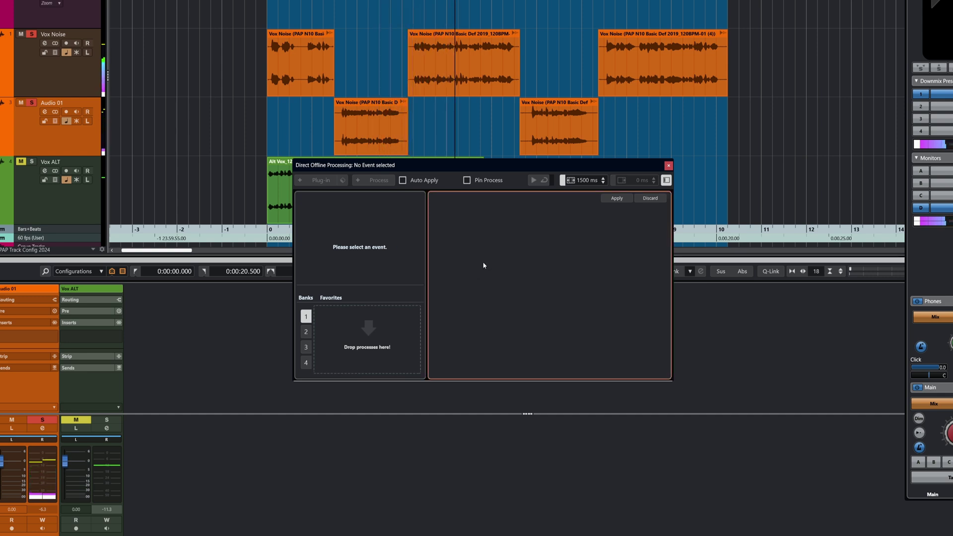
{"action": "key", "text": "F7"}
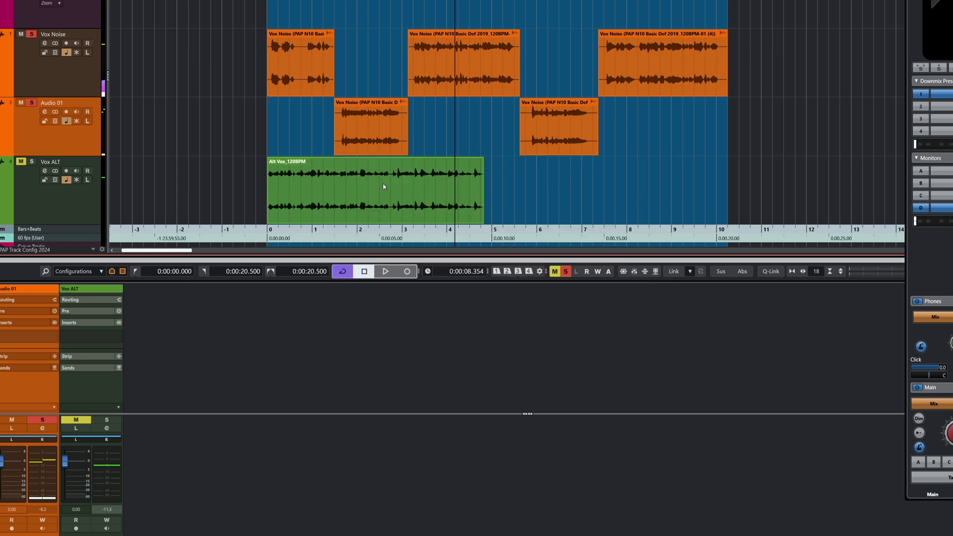
Step: Reselect all five Vox Noise parts, reopen Direct Offline Processing and undo their VoiceSeparator and VoiceDesigner processing
{"action": "left_click", "coordinate": [249, 82]}
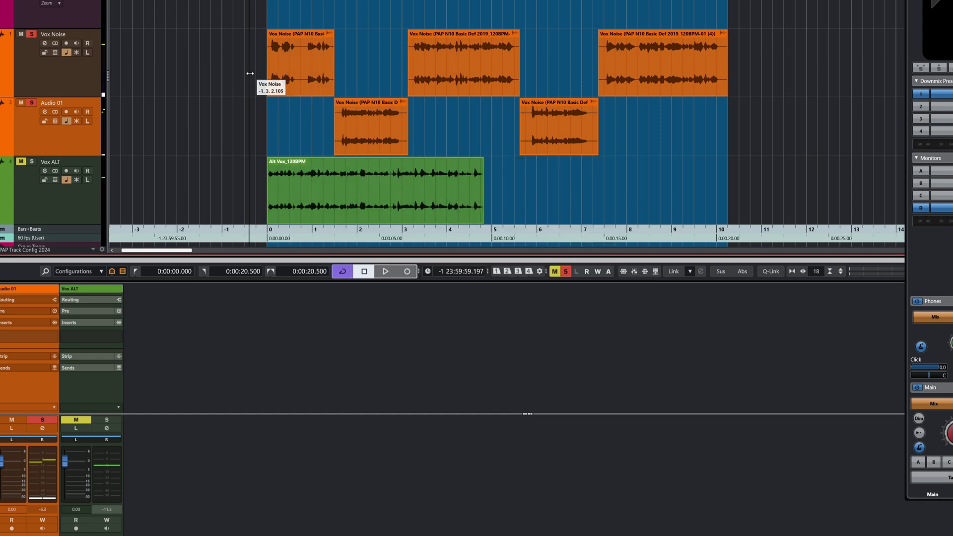
{"action": "left_click_drag", "start_coordinate": [244, 82], "coordinate": [683, 138]}
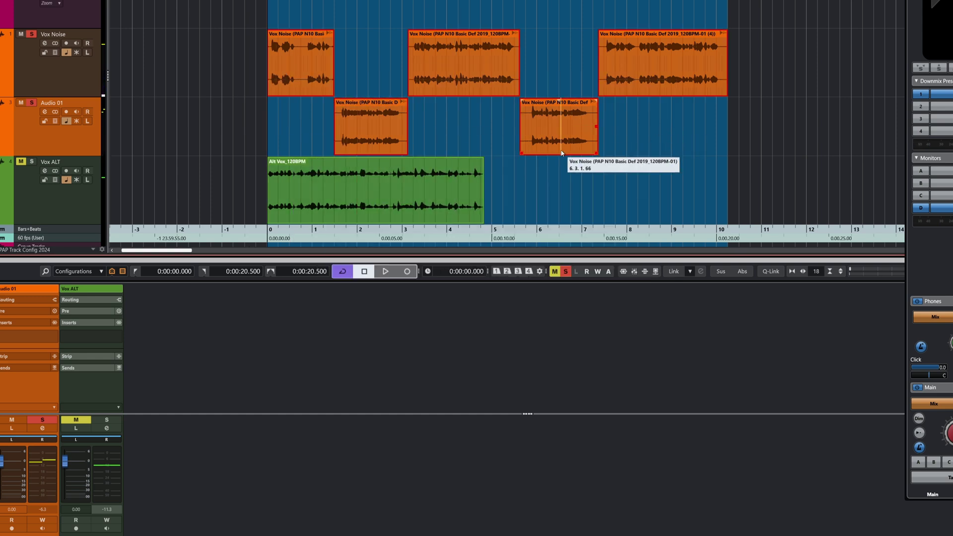
{"action": "key", "text": "F7"}
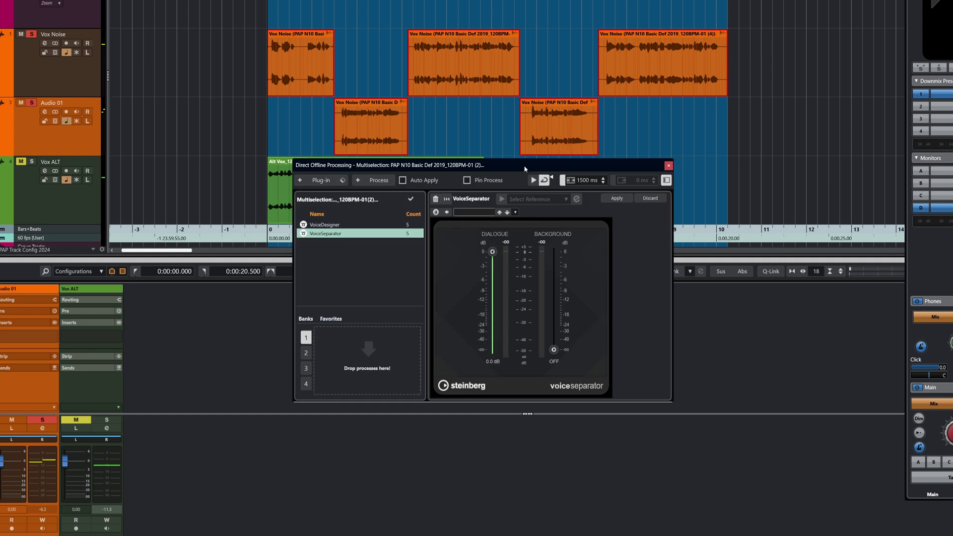
{"action": "key", "text": "ctrl+z"}
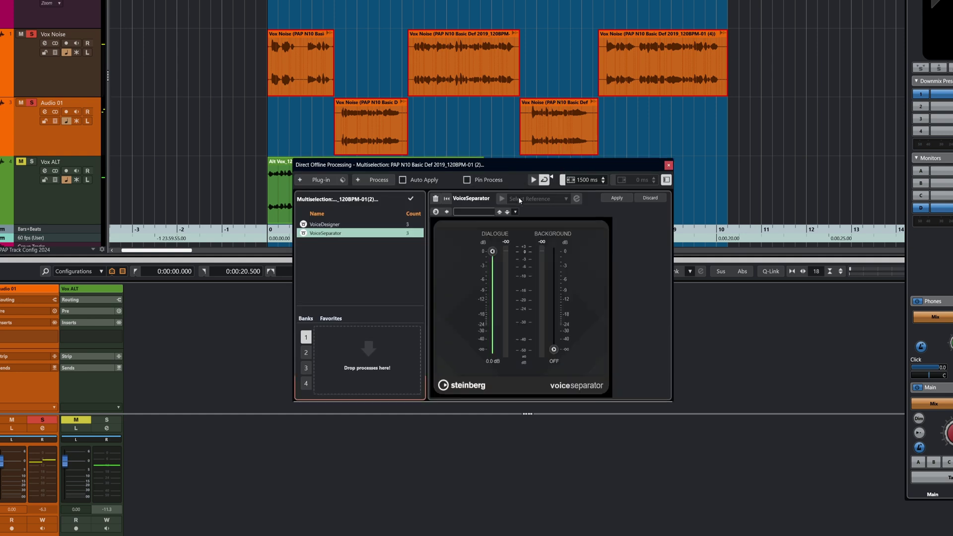
{"action": "key", "text": "ctrl+z"}
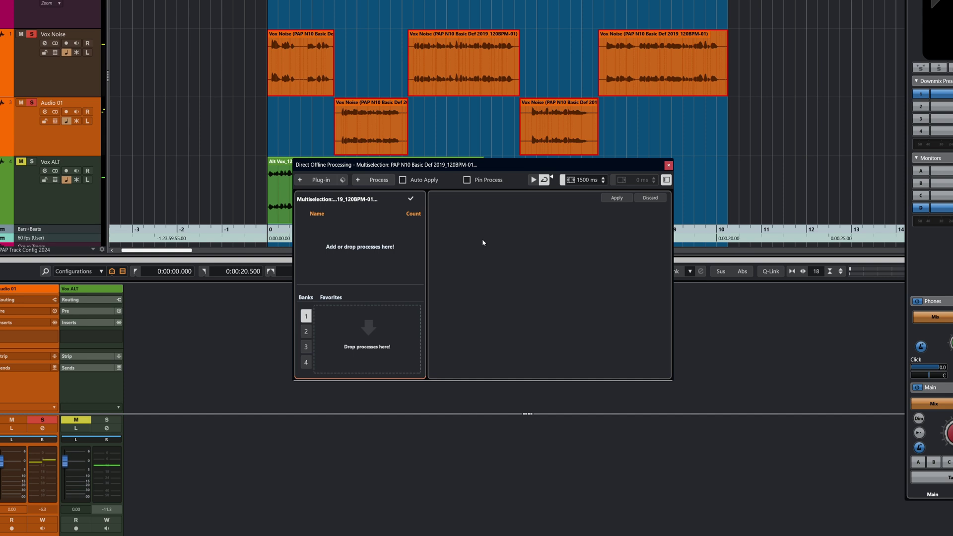
{"action": "key", "text": "ctrl+z"}
{"action": "key", "text": "ctrl+z"}
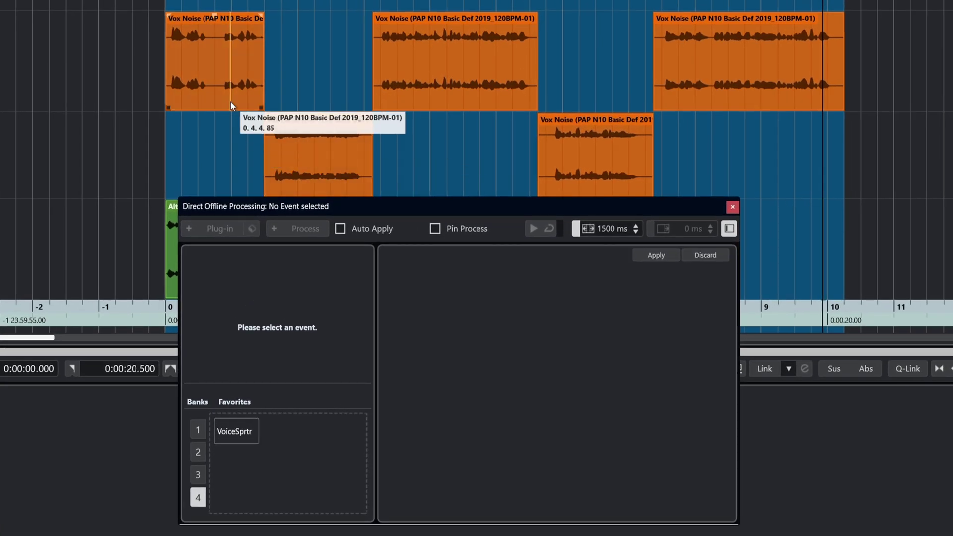
Step: Enable Auto Apply and add VoiceSeparator to the first Vox Noise part as a new version
{"action": "left_click", "coordinate": [341, 229]}
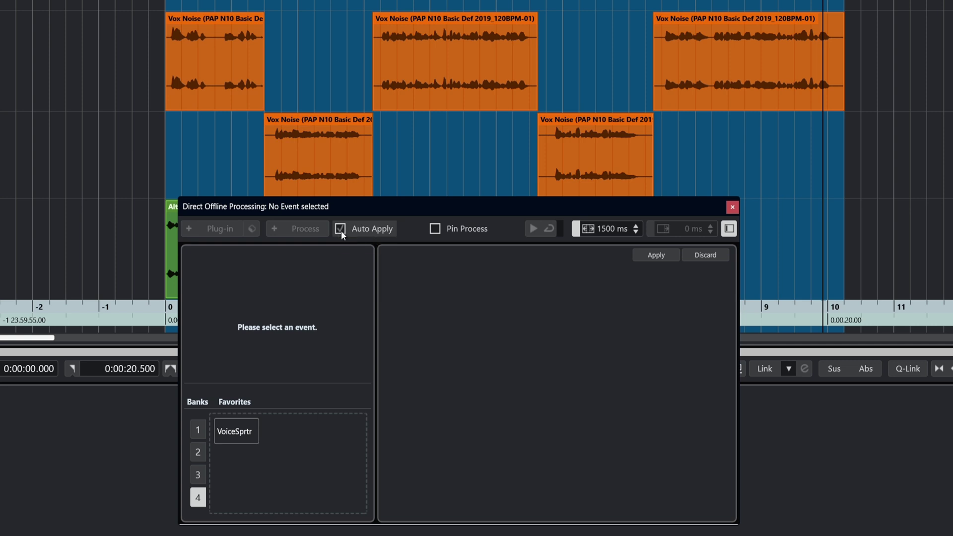
{"action": "left_click", "coordinate": [210, 83]}
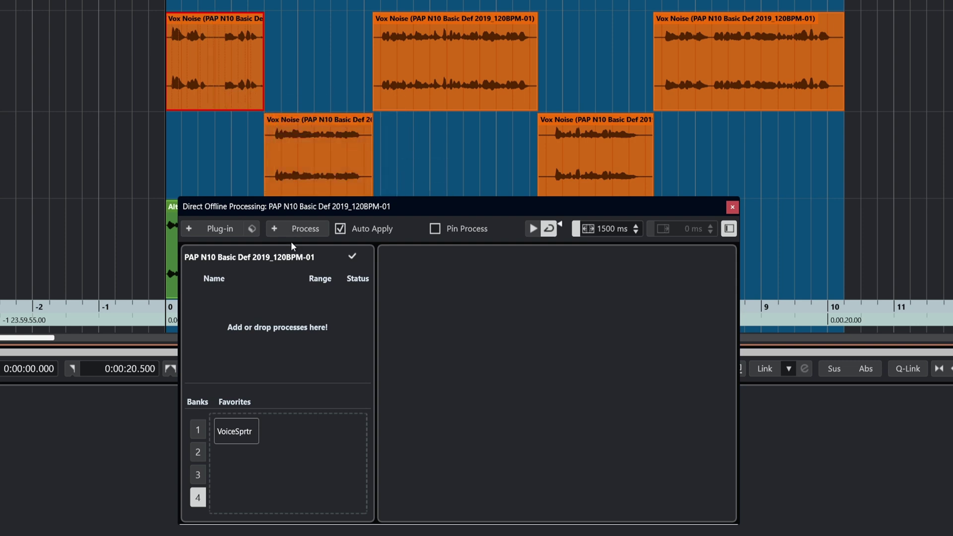
{"action": "left_click", "coordinate": [228, 239]}
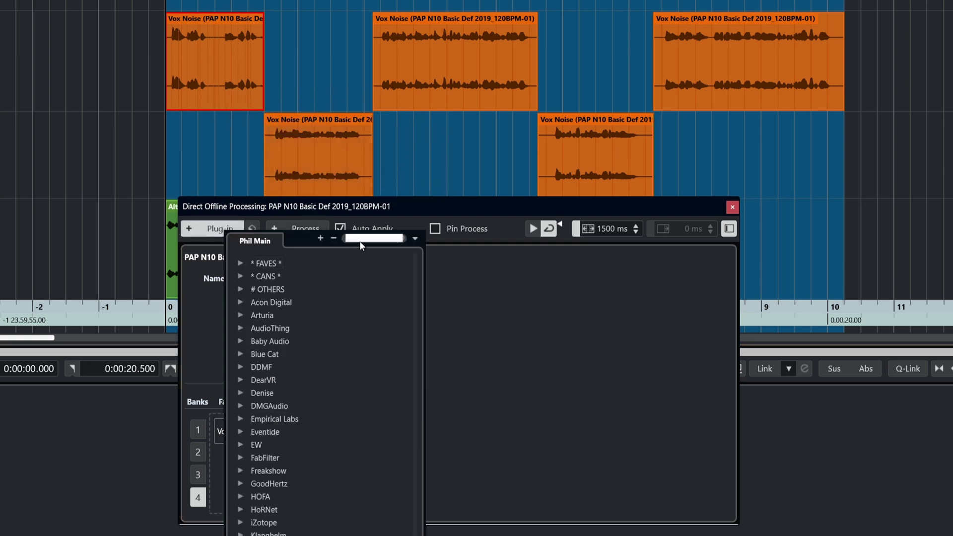
{"action": "type", "text": "voice"}
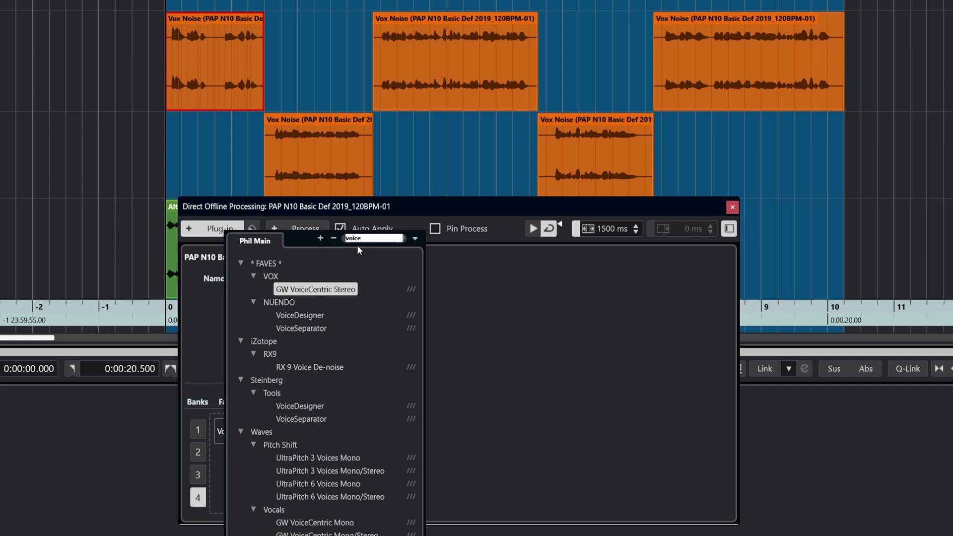
{"action": "left_click", "coordinate": [314, 328]}
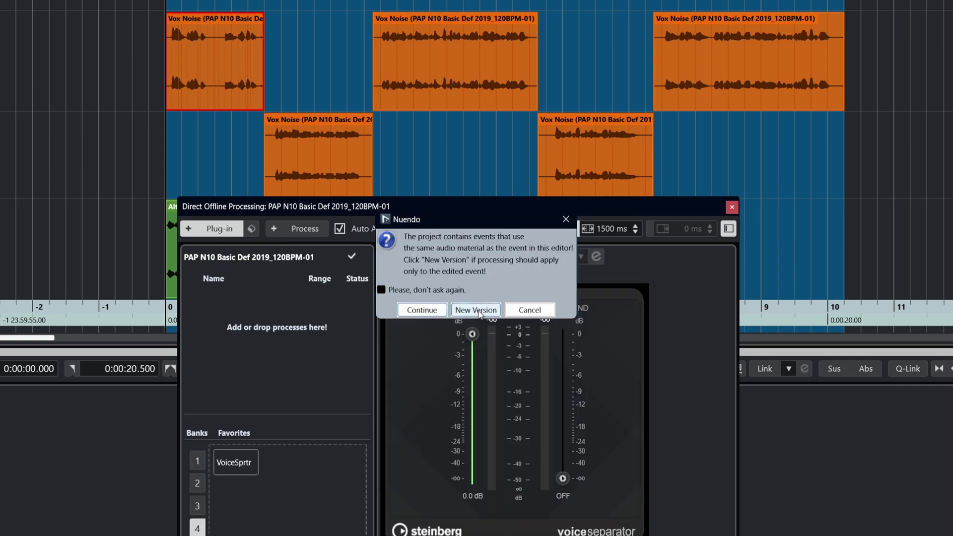
{"action": "left_click", "coordinate": [476, 311]}
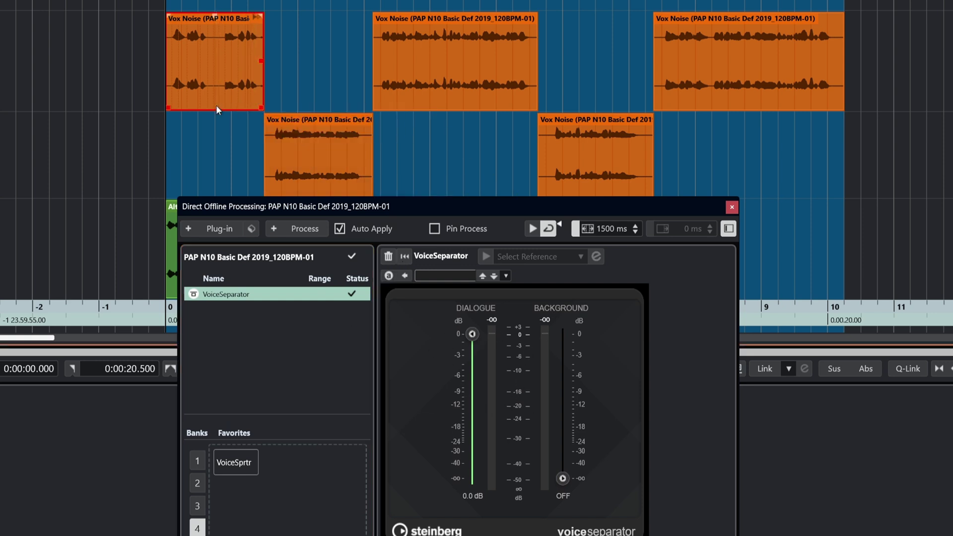
Step: Adjust VoiceSeparator's Background level on the first part to 0.0 dB and back down to -22.0 dB
{"action": "left_click", "coordinate": [564, 334]}
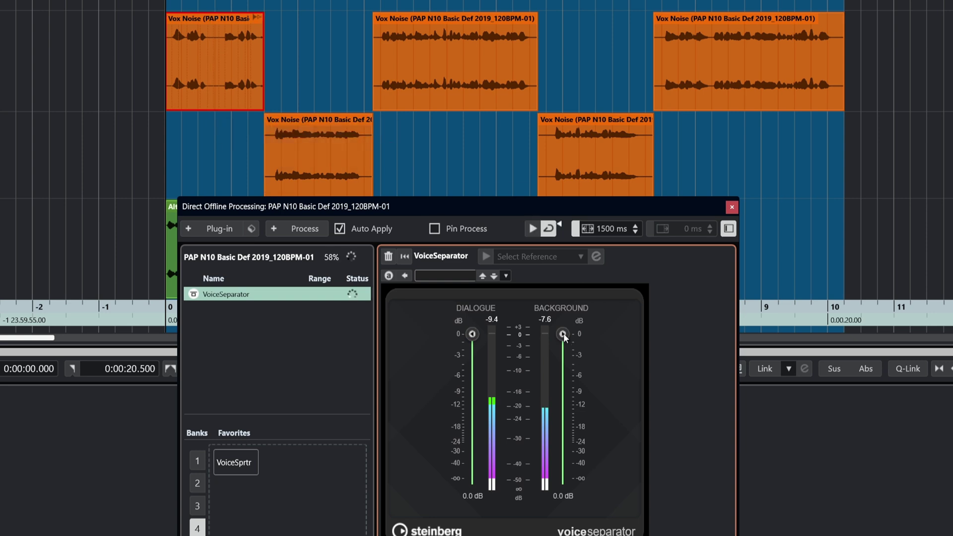
{"action": "left_click_drag", "start_coordinate": [564, 335], "coordinate": [558, 439]}
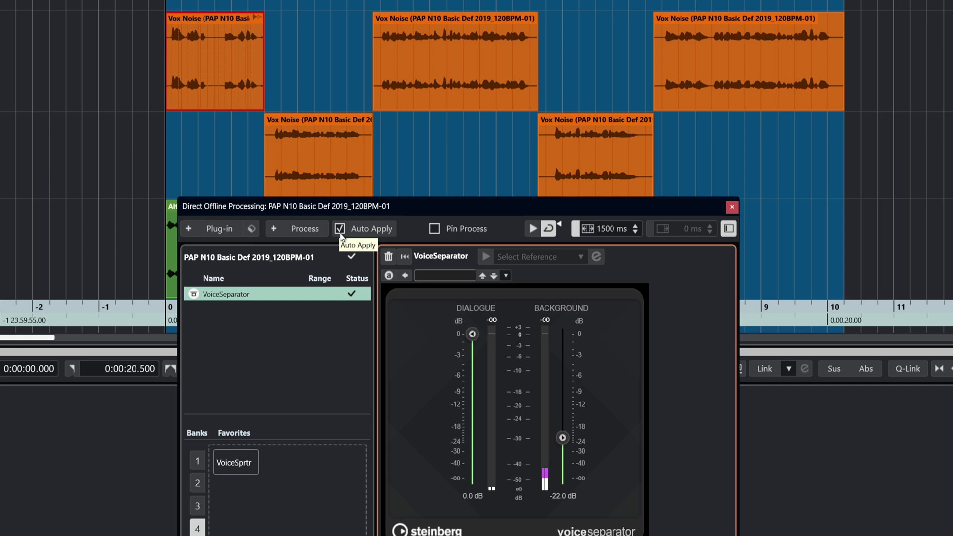
Step: Turn off Auto Apply, delete the VoiceSeparator process from the first Vox Noise part and stop playback
{"action": "left_click", "coordinate": [340, 230]}
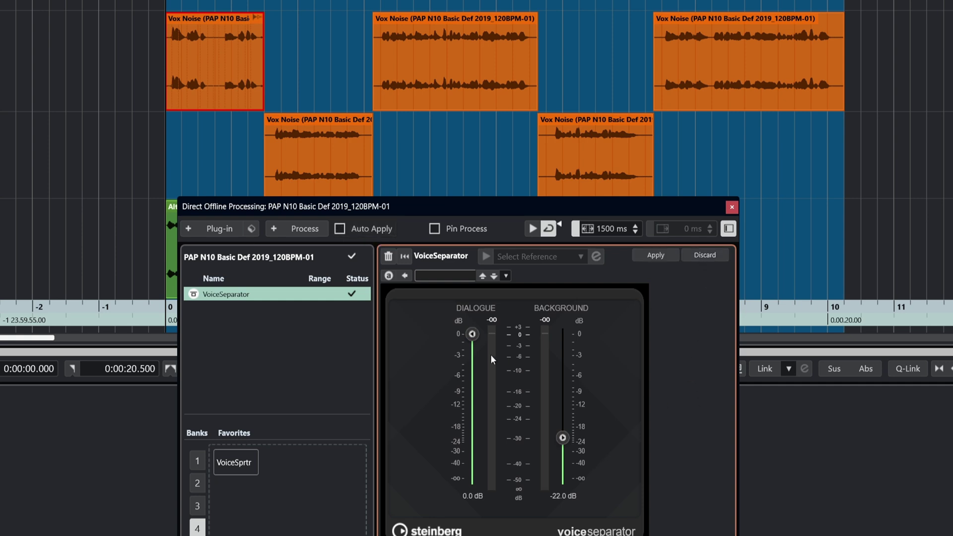
{"action": "left_click", "coordinate": [388, 256]}
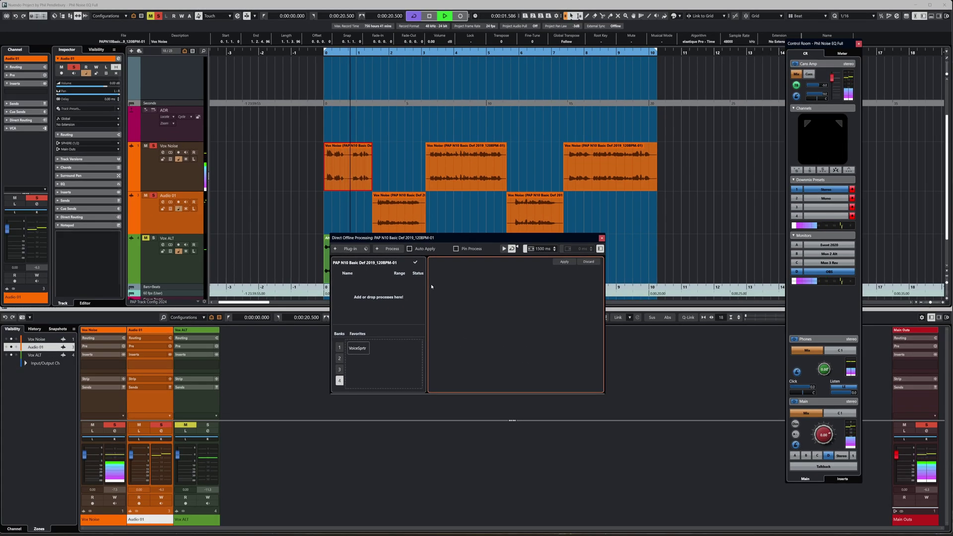
{"action": "key", "text": "space"}
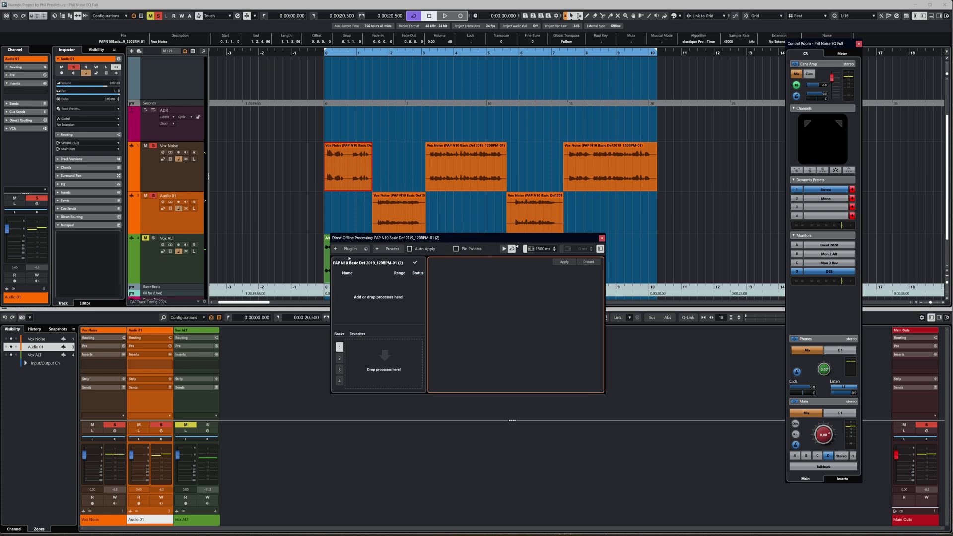
Step: Add PitchDriver to the first Vox Noise part with Detune -26.5 % and Spatial 52 %, applying it as a new version
{"action": "left_click", "coordinate": [350, 248]}
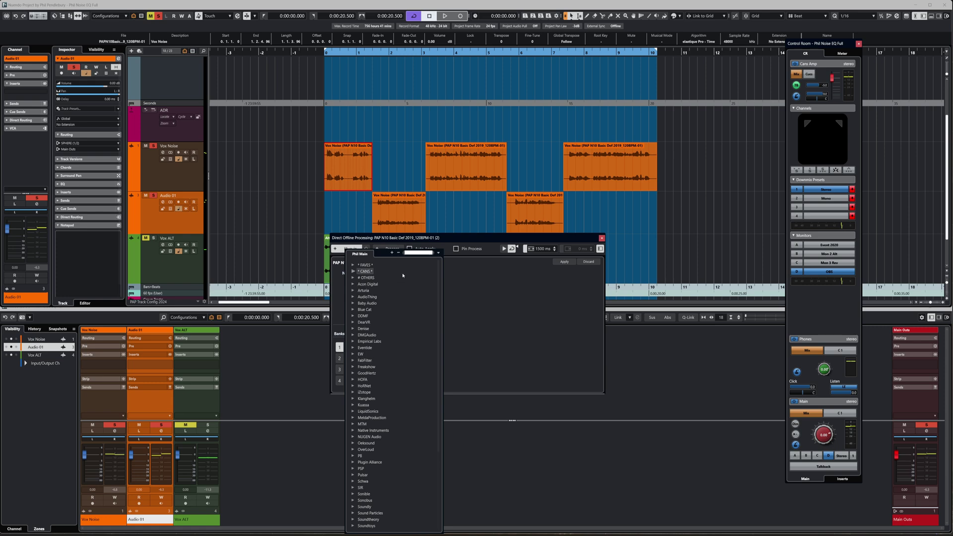
{"action": "type", "text": "pitc"}
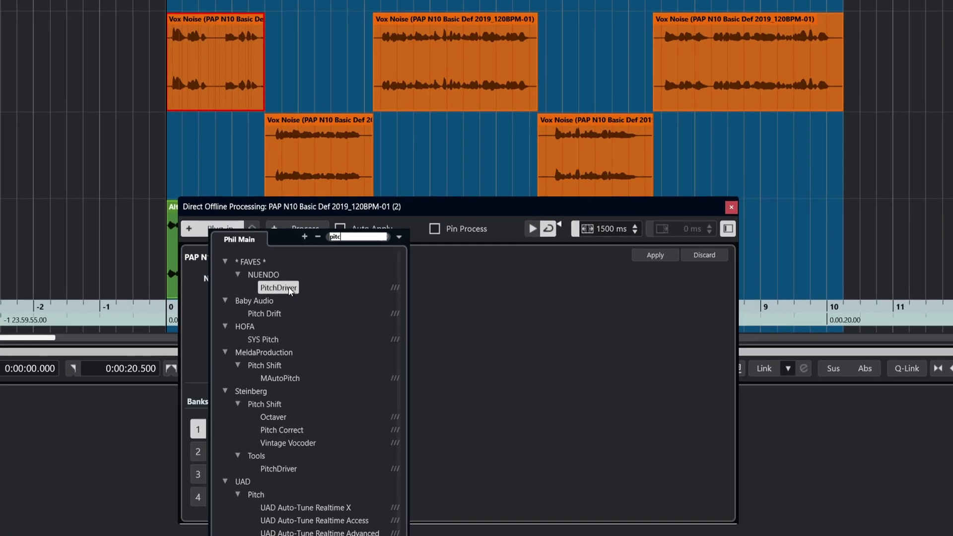
{"action": "left_click", "coordinate": [392, 277]}
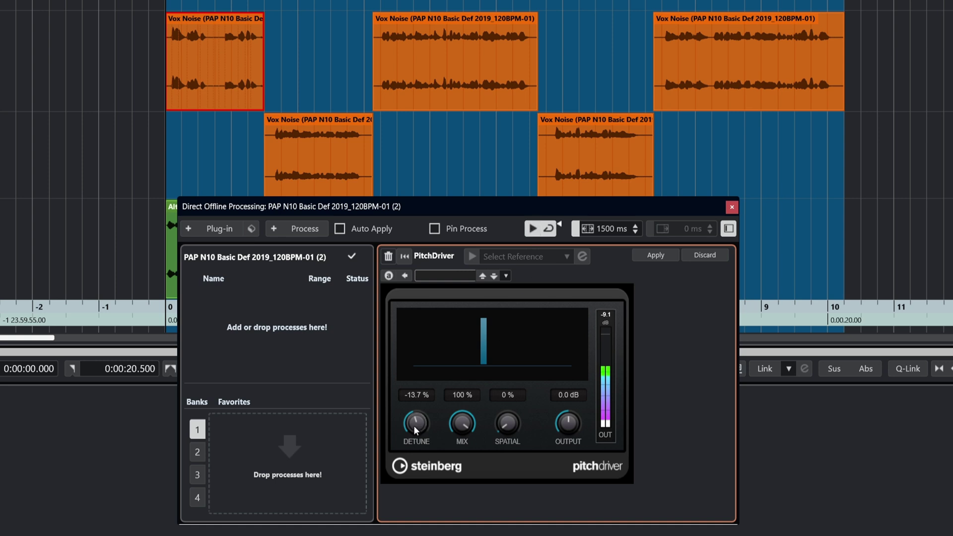
{"action": "left_click_drag", "start_coordinate": [413, 425], "coordinate": [413, 431]}
{"action": "left_click_drag", "start_coordinate": [510, 428], "coordinate": [501, 332]}
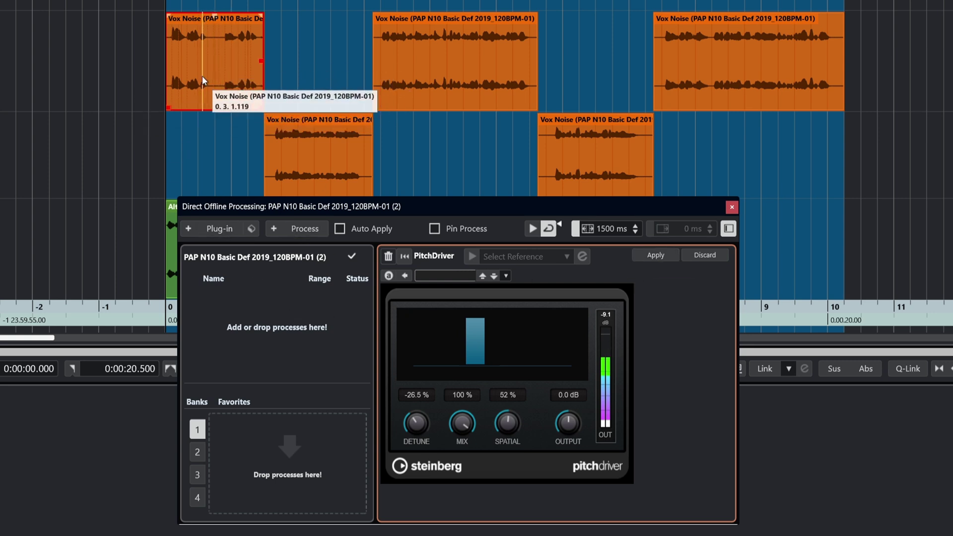
{"action": "left_click", "coordinate": [656, 255]}
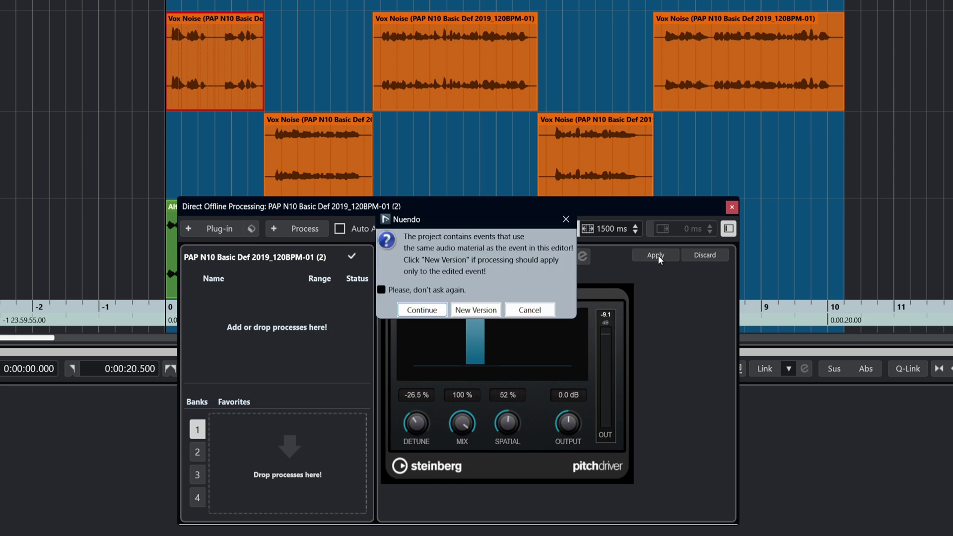
{"action": "left_click", "coordinate": [477, 309]}
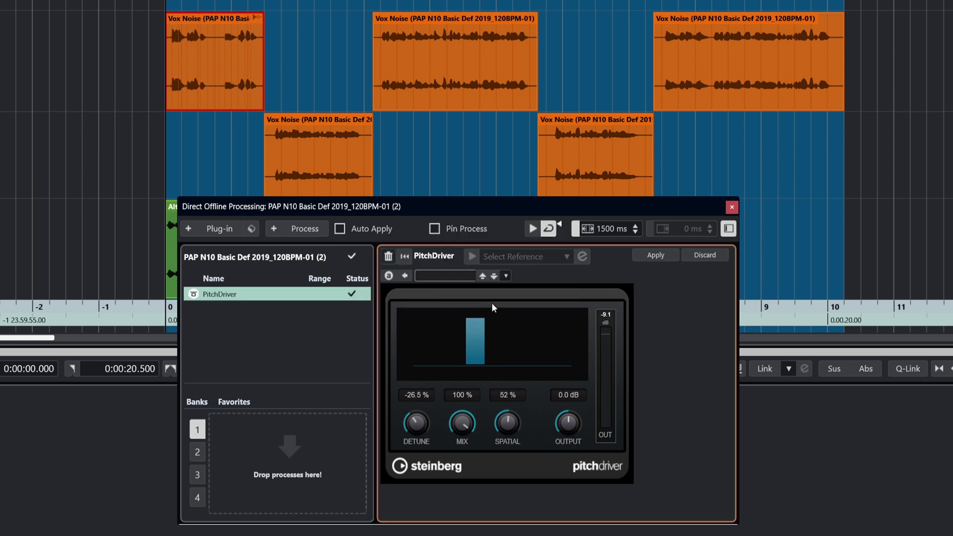
Step: Pin the PitchDriver process and apply it as a new version to the second part on the Audio 01 track
{"action": "left_click", "coordinate": [435, 230]}
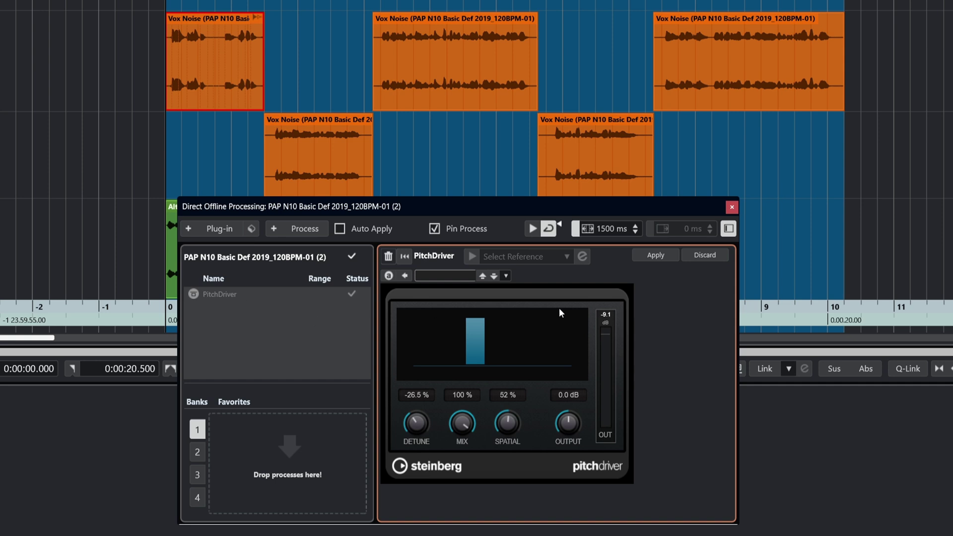
{"action": "key", "text": "F7"}
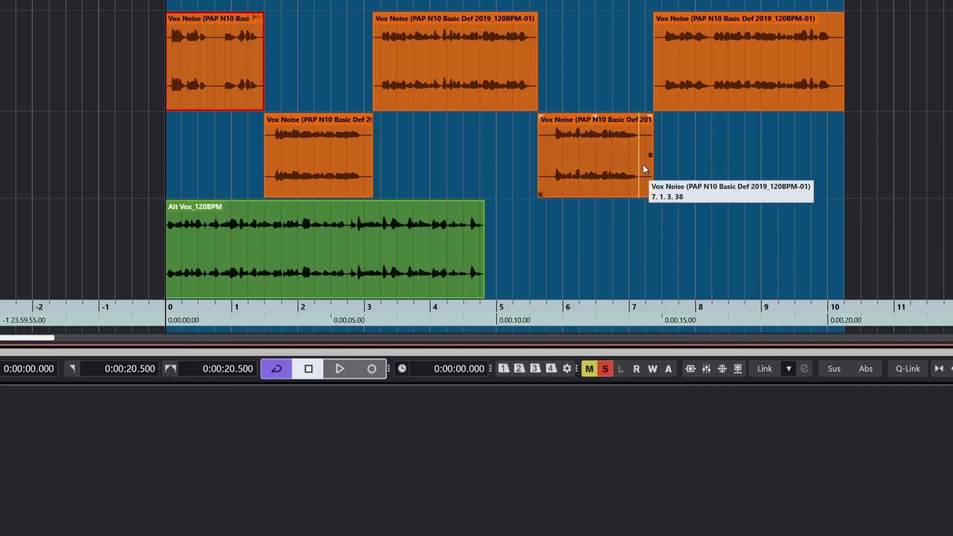
{"action": "left_click", "coordinate": [594, 178]}
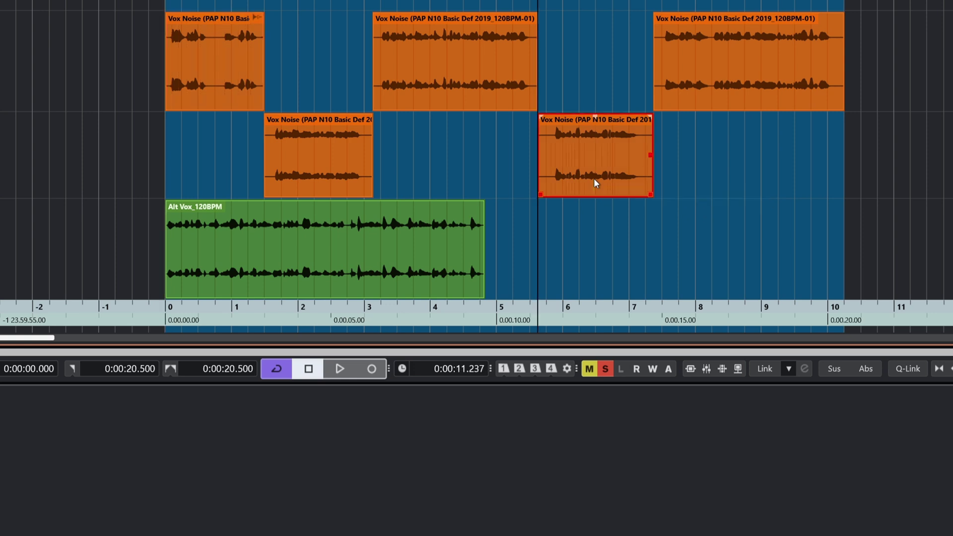
{"action": "key", "text": "F7"}
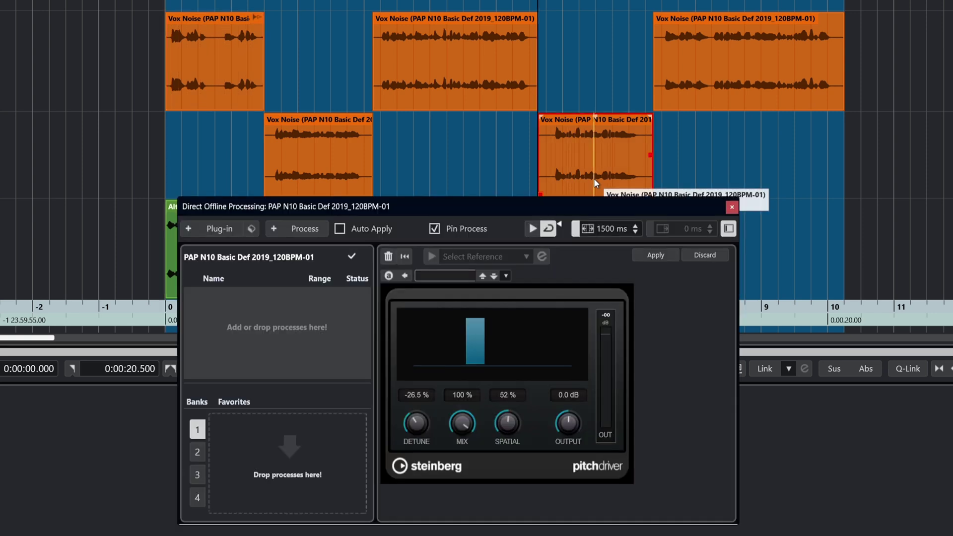
{"action": "left_click", "coordinate": [652, 256]}
{"action": "left_click", "coordinate": [461, 310]}
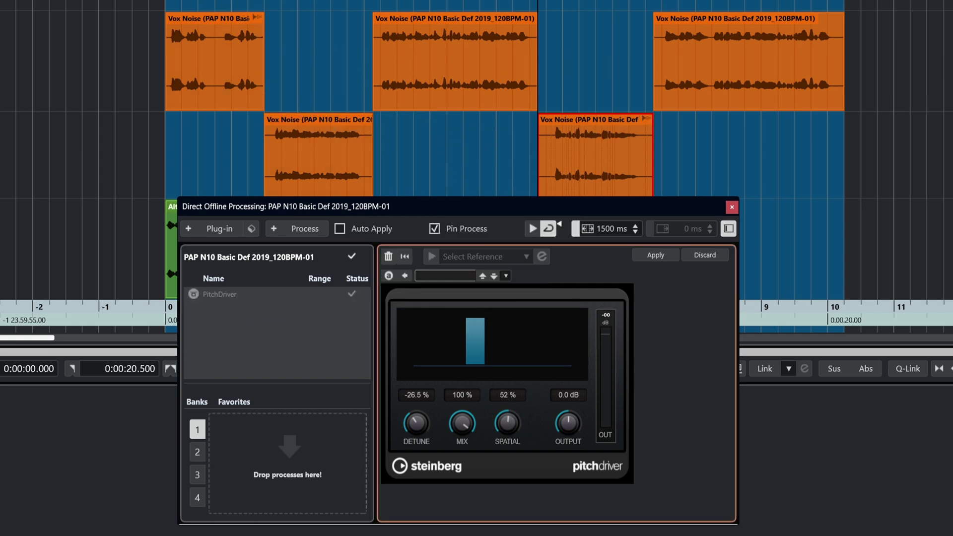
Step: Deselect all parts, return to the project start and play back the PitchDriver result
{"action": "left_click", "coordinate": [575, 89]}
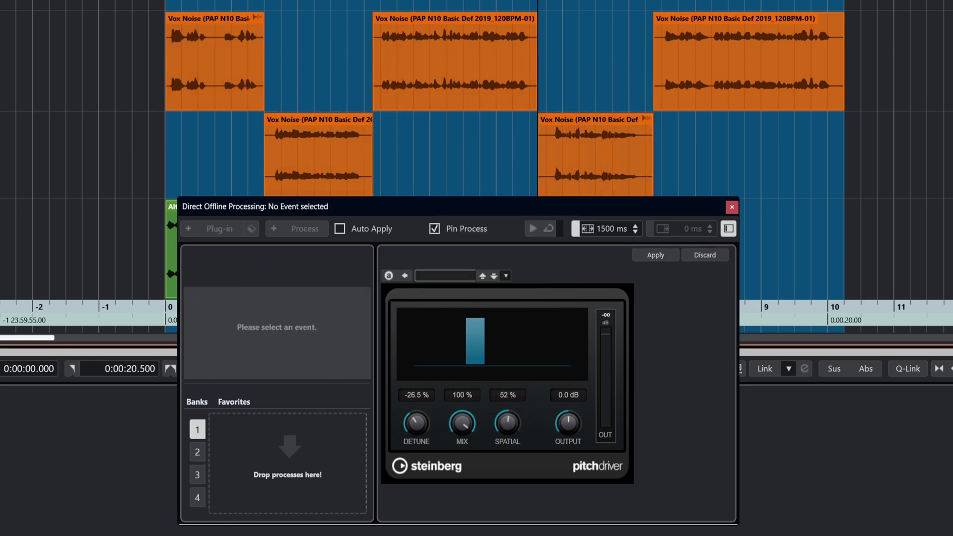
{"action": "key", "text": "period"}
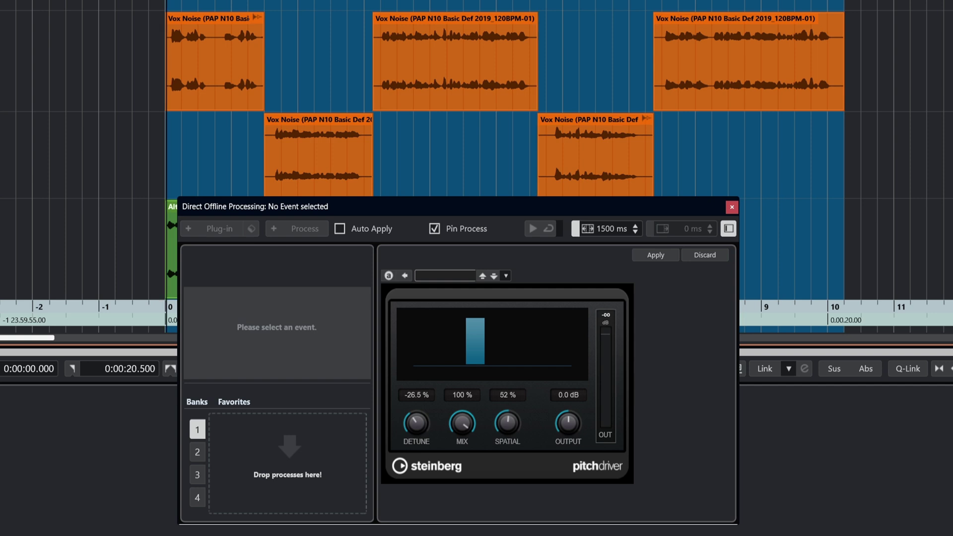
{"action": "key", "text": "space"}
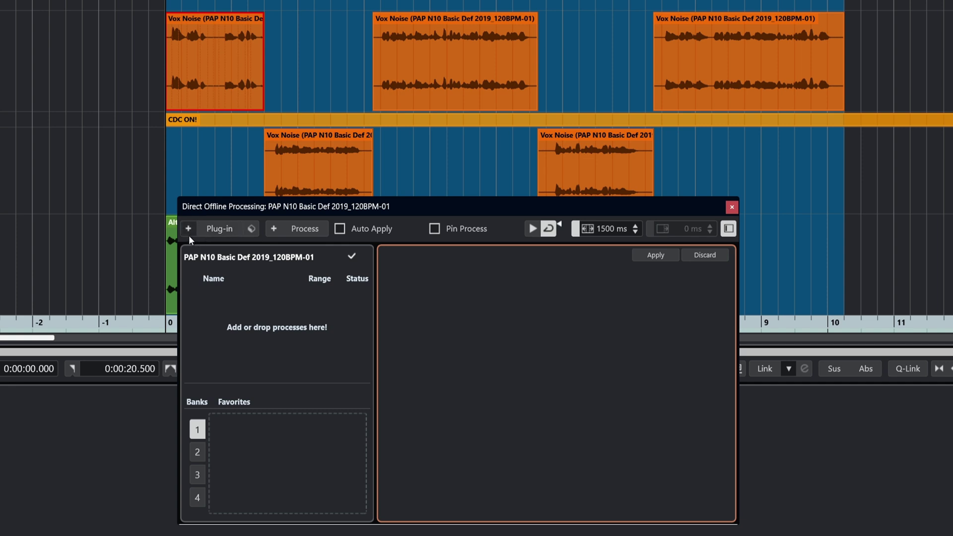
Step: Insert VoiceSeparator on the Vox Noise channel in the MixConsole and set its Background level to -32.2 dB
{"action": "key", "text": "F3"}
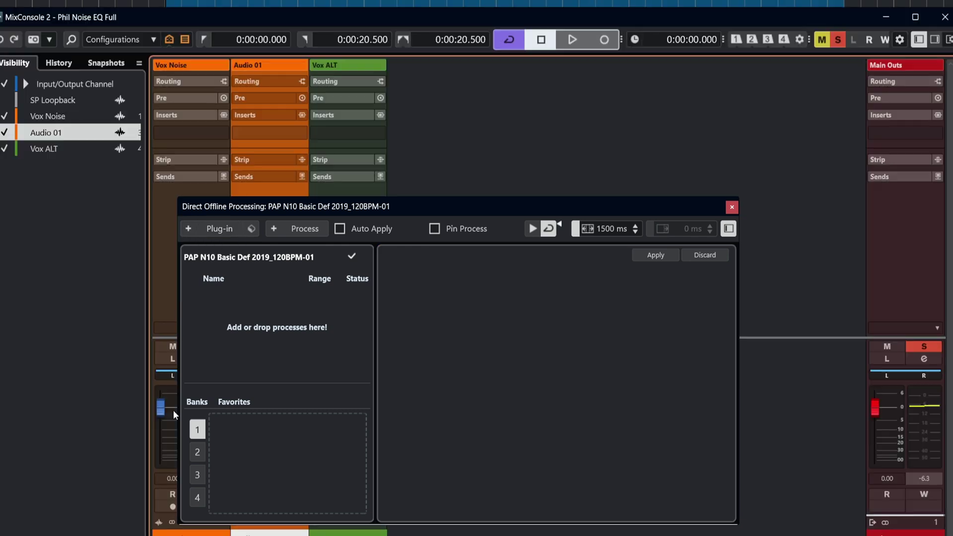
{"action": "left_click", "coordinate": [190, 133]}
{"action": "type", "text": "voice"}
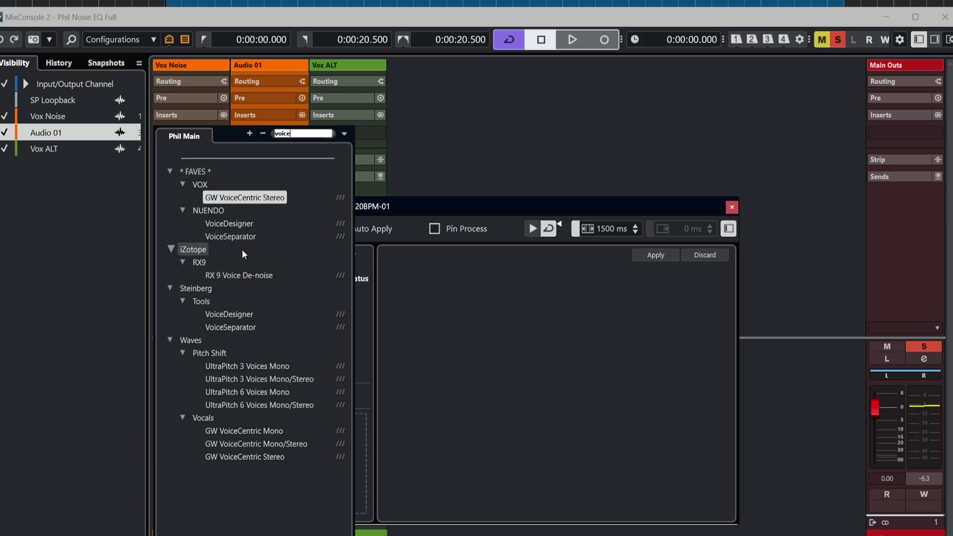
{"action": "left_click", "coordinate": [234, 237]}
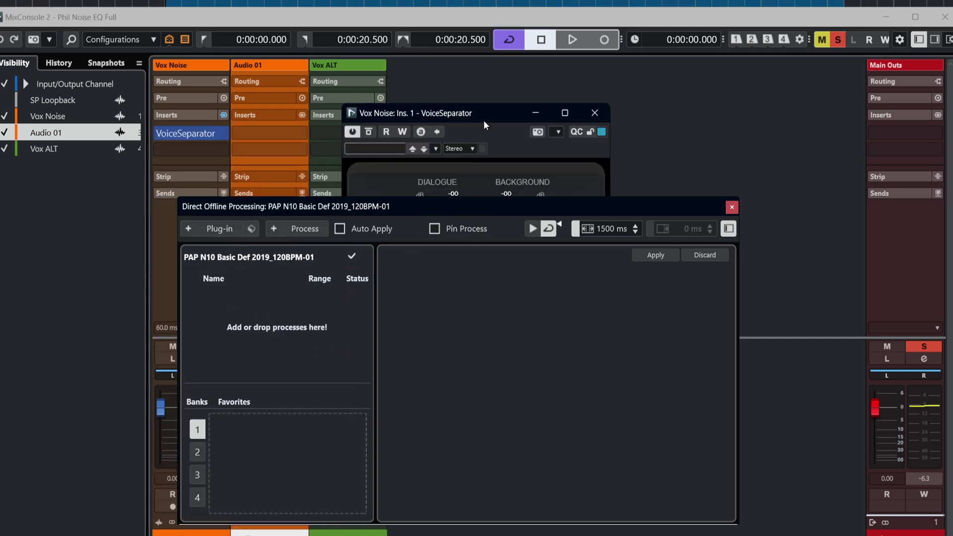
{"action": "left_click_drag", "start_coordinate": [484, 120], "coordinate": [477, 0]}
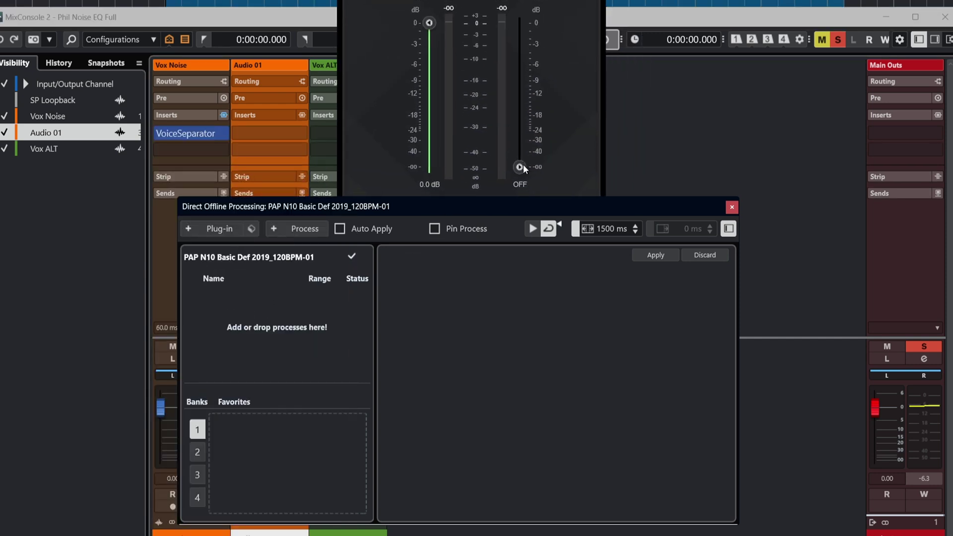
{"action": "left_click_drag", "start_coordinate": [523, 164], "coordinate": [525, 137]}
{"action": "key", "text": "Escape"}
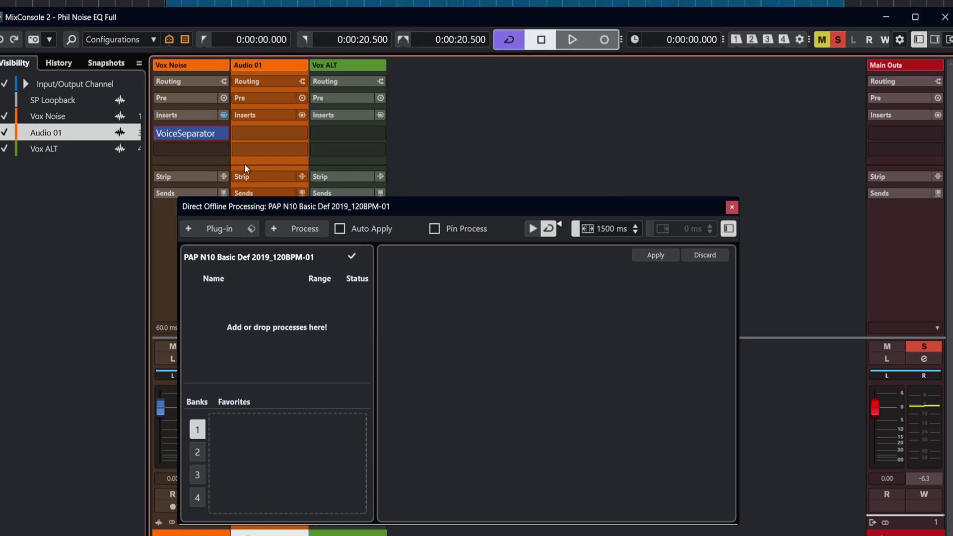
Step: Add REVerence as the second insert on the Vox Noise channel and play back the insert chain
{"action": "left_click", "coordinate": [189, 152]}
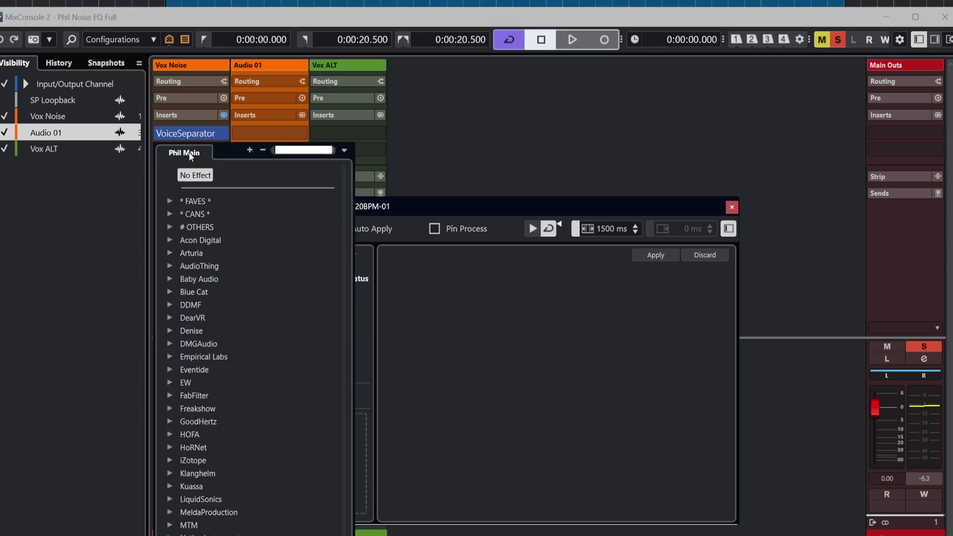
{"action": "type", "text": "rev"}
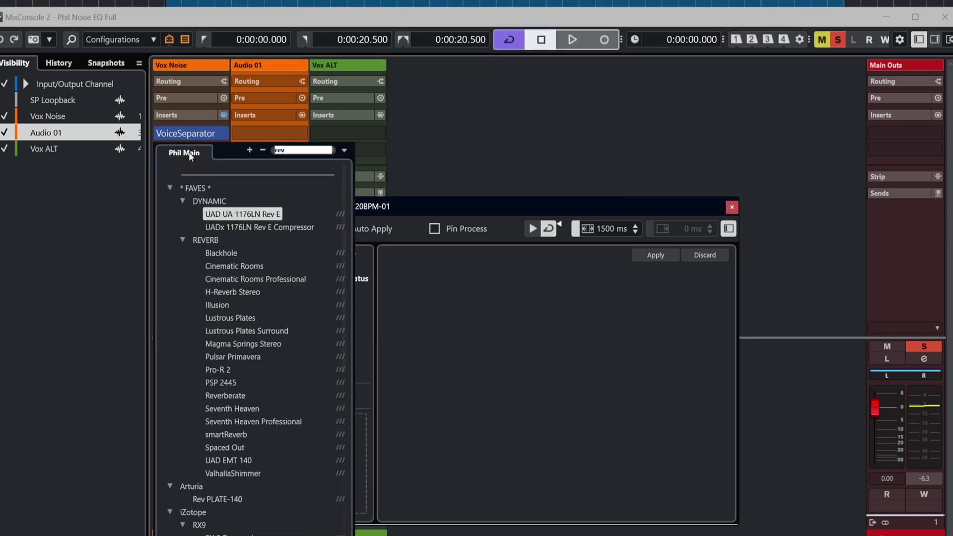
{"action": "left_click", "coordinate": [228, 534]}
{"action": "key", "text": "space"}
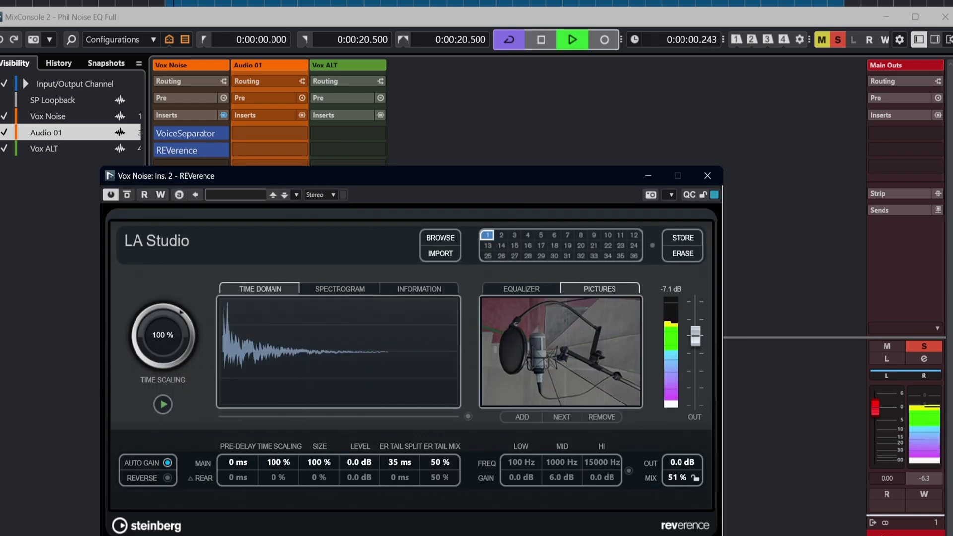
{"action": "left_click", "coordinate": [708, 175]}
{"action": "key", "text": "space"}
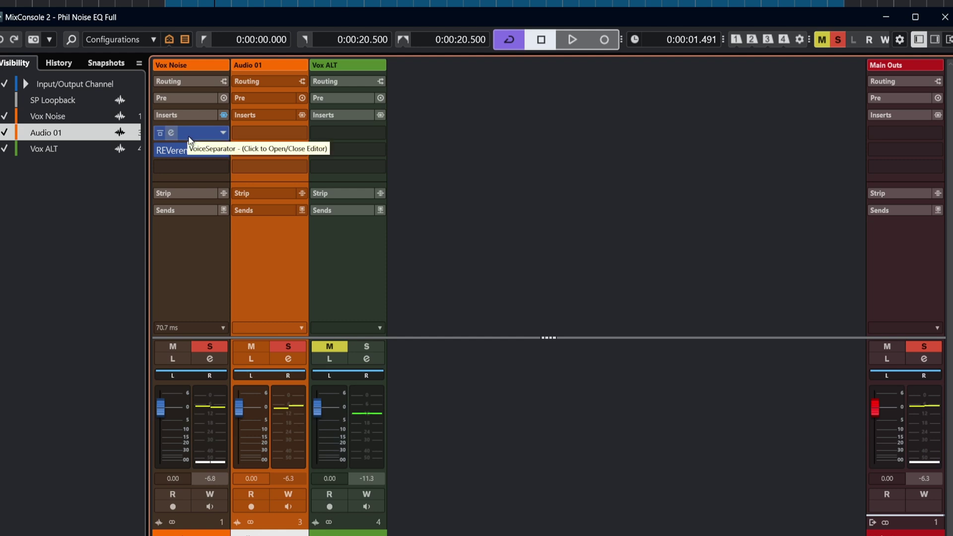
{"action": "key", "text": "space"}
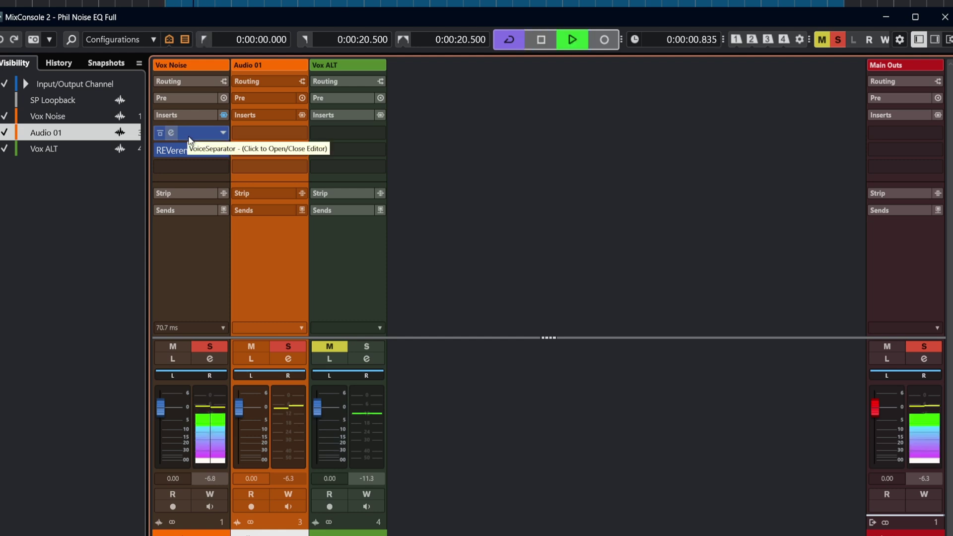
{"action": "key", "text": "space"}
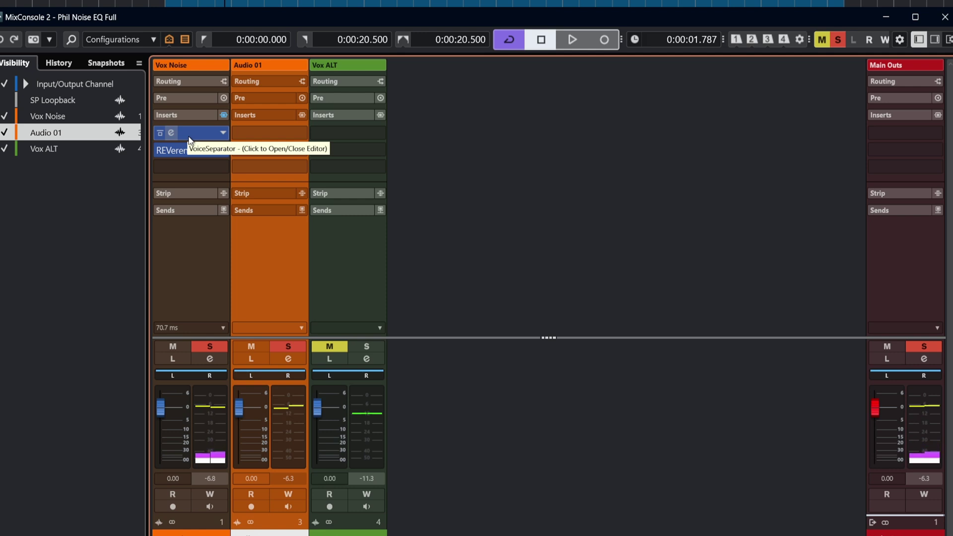
Step: Transfer all Vox Noise channel inserts into Direct Offline Processing for the first Vox Noise part as a new version
{"action": "key", "text": "F7"}
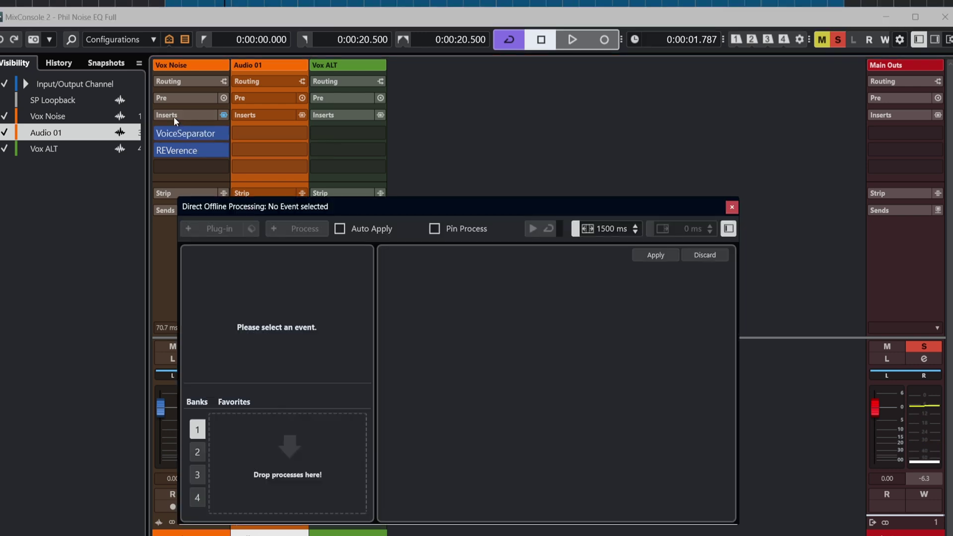
{"action": "key", "text": "F3"}
{"action": "left_click", "coordinate": [227, 85]}
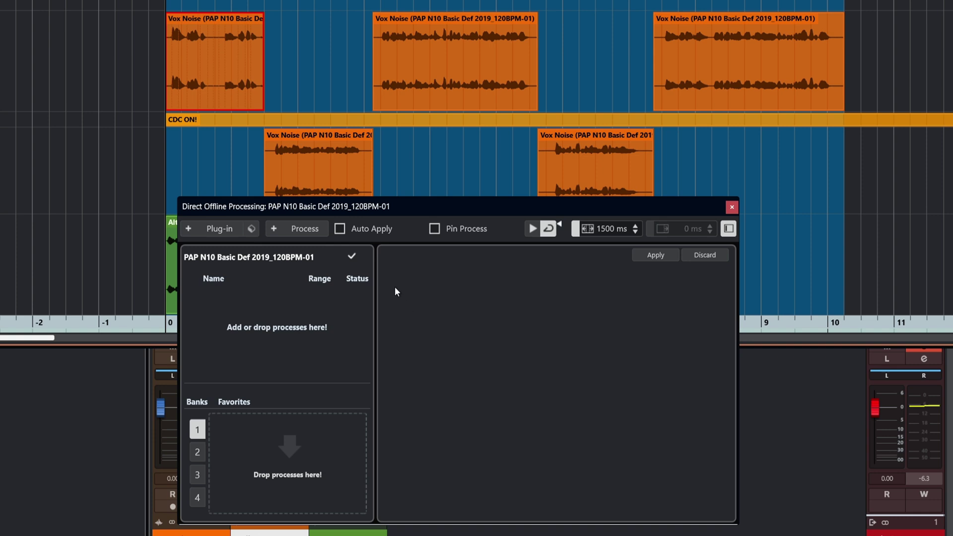
{"action": "key", "text": "F3"}
{"action": "left_click_drag", "start_coordinate": [177, 117], "coordinate": [257, 329]}
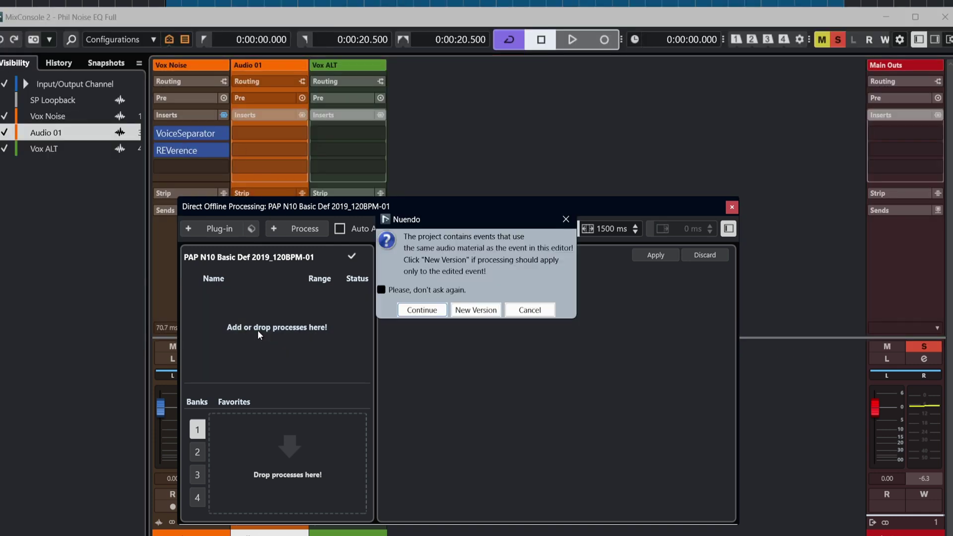
{"action": "left_click", "coordinate": [475, 309]}
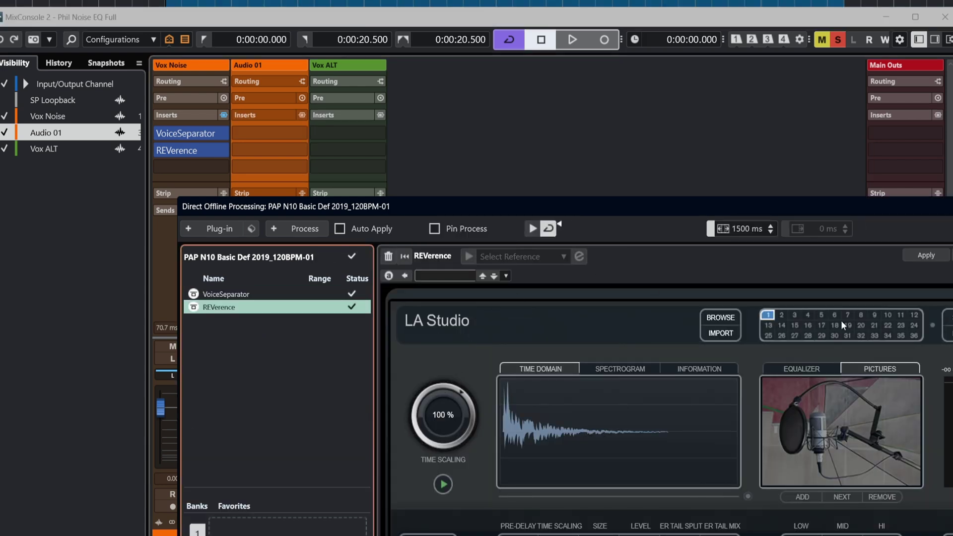
Step: Save the part's VoiceSeparator and REVerence processes together as a favorite named DenoiseRv in bank 1
{"action": "left_click", "coordinate": [226, 294]}
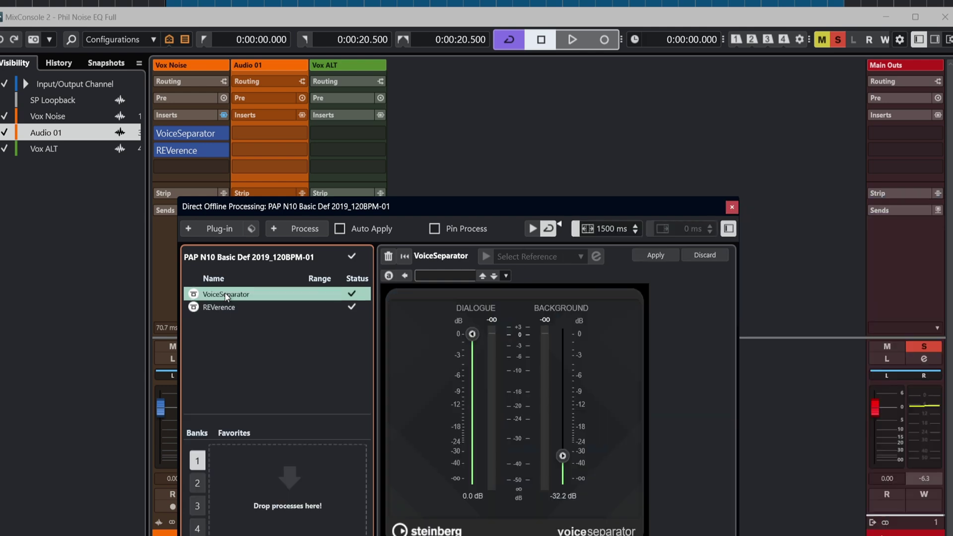
{"action": "left_click", "coordinate": [224, 307], "text": "shift"}
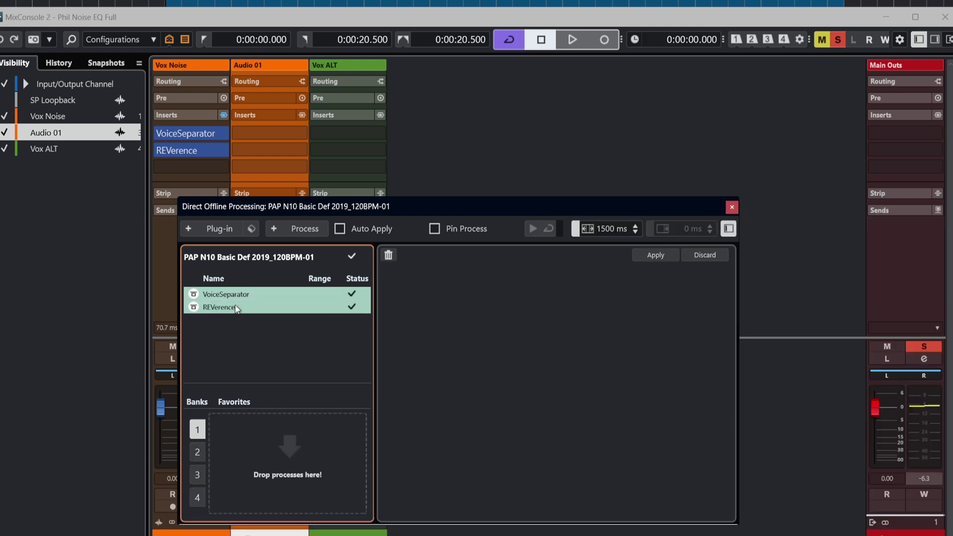
{"action": "left_click", "coordinate": [244, 324]}
{"action": "mouse_move", "coordinate": [232, 309]}
{"action": "left_mouse_down"}
{"action": "mouse_move", "coordinate": [232, 287]}
{"action": "mouse_move", "coordinate": [219, 308]}
{"action": "left_mouse_up"}
{"action": "left_click", "coordinate": [222, 307], "text": "shift"}
{"action": "left_click_drag", "start_coordinate": [266, 378], "coordinate": [248, 454]}
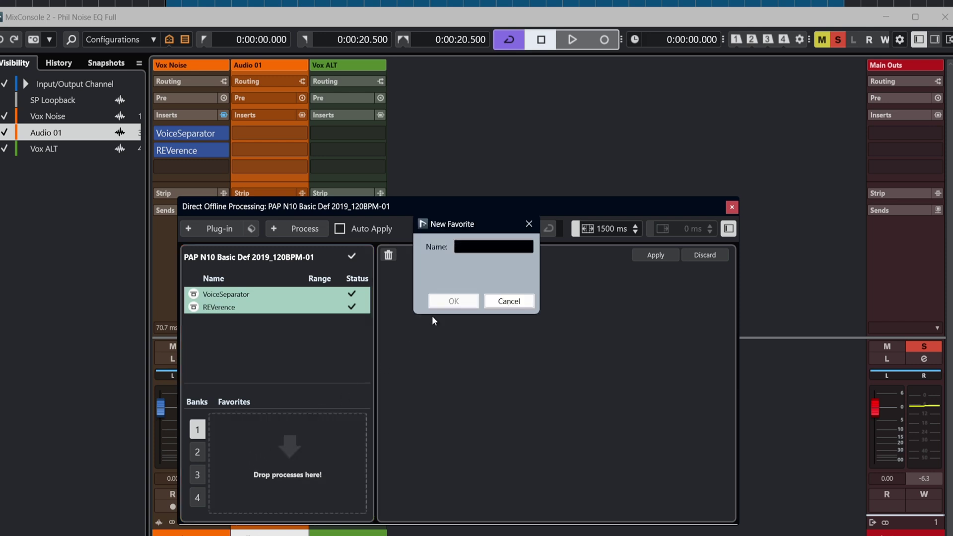
{"action": "type", "text": "Denoise Rev"}
{"action": "key", "text": "Return"}
Step: Delete both offline processes from the part and remove the VoiceSeparator and REVerence inserts from the Vox Noise channel
{"action": "left_click", "coordinate": [388, 256]}
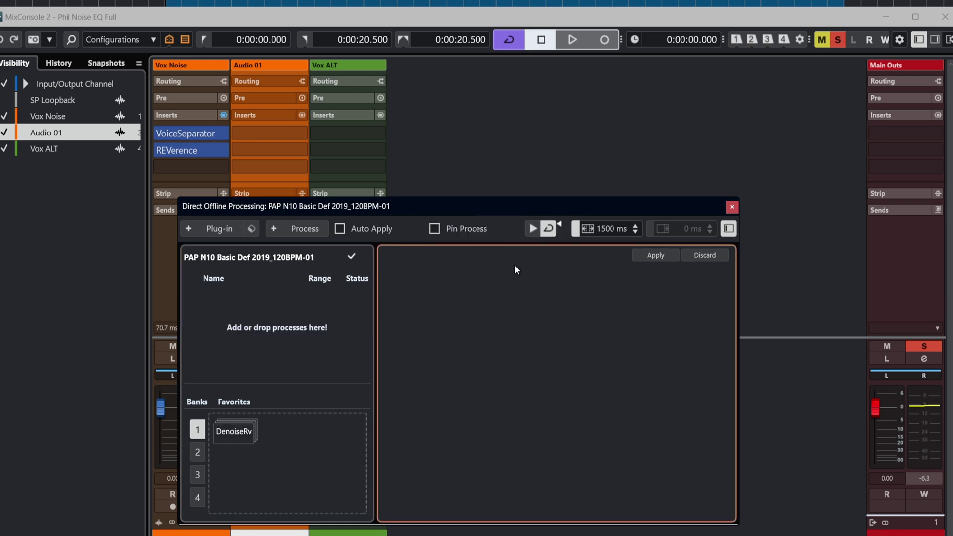
{"action": "key", "text": "F3"}
{"action": "left_click", "coordinate": [298, 42]}
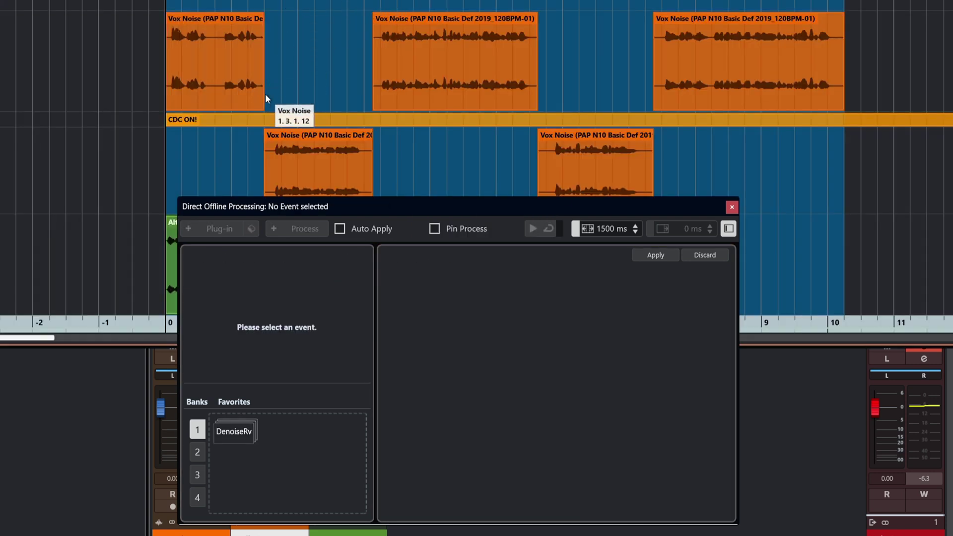
{"action": "left_click", "coordinate": [52, 395]}
{"action": "left_click_drag", "start_coordinate": [186, 152], "coordinate": [65, 335]}
{"action": "left_click", "coordinate": [449, 302]}
{"action": "left_click_drag", "start_coordinate": [186, 133], "coordinate": [84, 278]}
{"action": "left_click", "coordinate": [450, 302]}
{"action": "key", "text": "F3"}
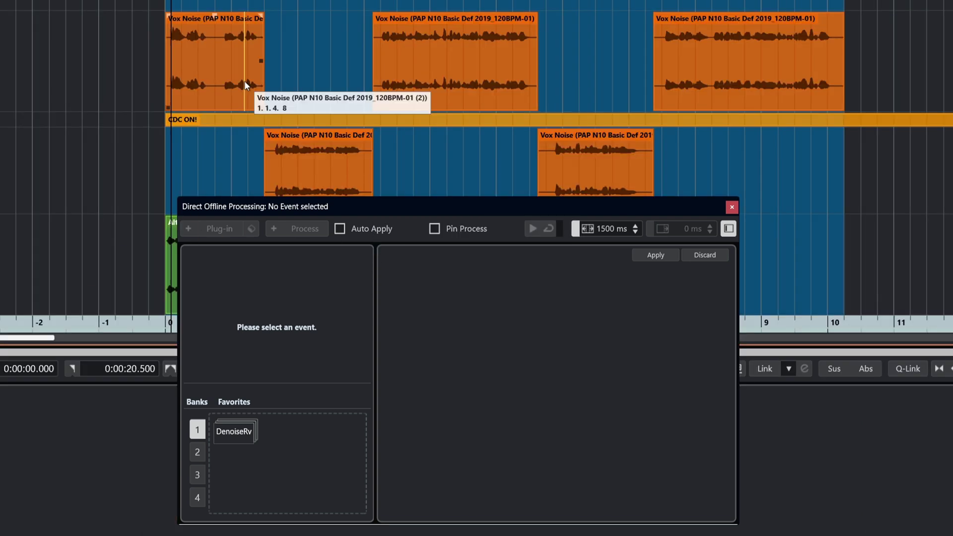
Step: Play back the unprocessed parts and apply the DenoiseRv favorite to the second Vox Noise part on the Vox Noise track
{"action": "key", "text": "space"}
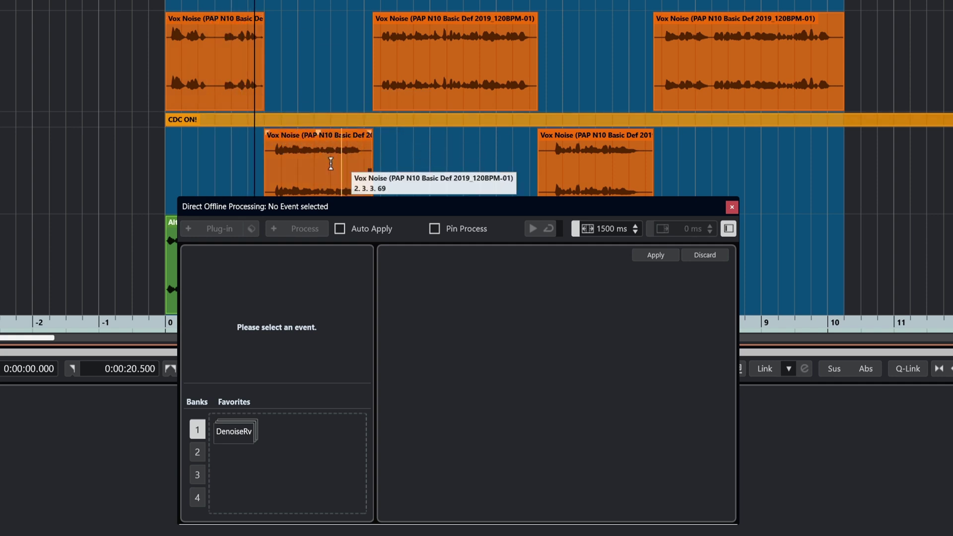
{"action": "left_click", "coordinate": [433, 90]}
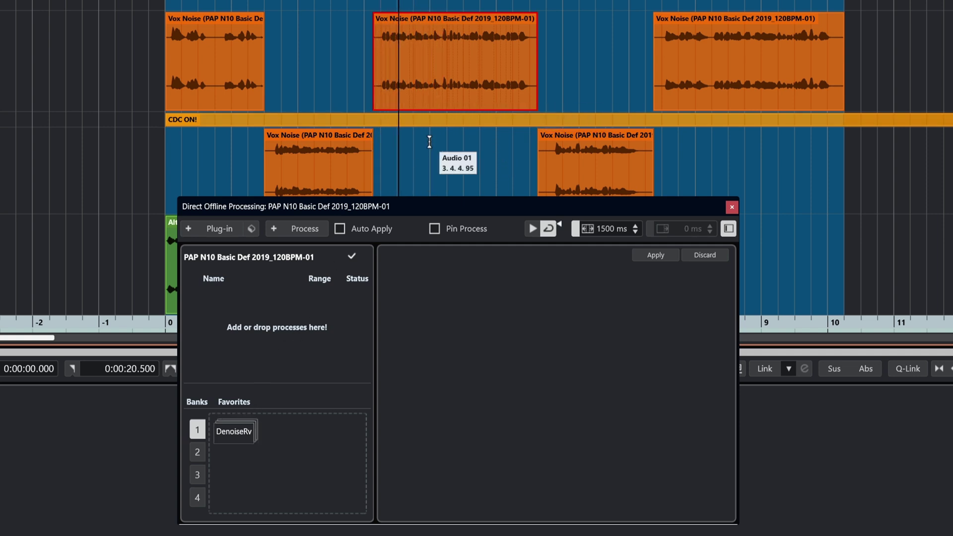
{"action": "left_click", "coordinate": [238, 436]}
{"action": "left_click", "coordinate": [460, 306]}
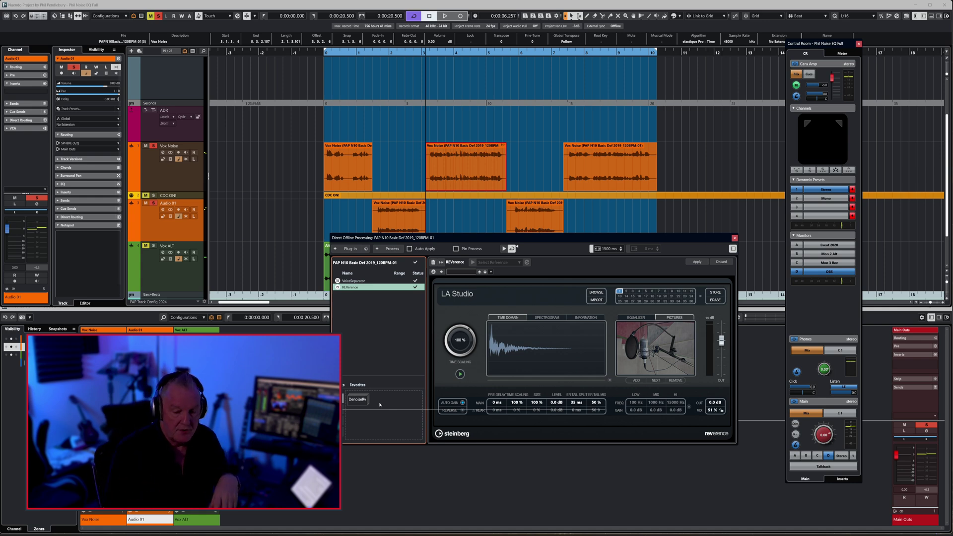
{"action": "left_click", "coordinate": [592, 264]}
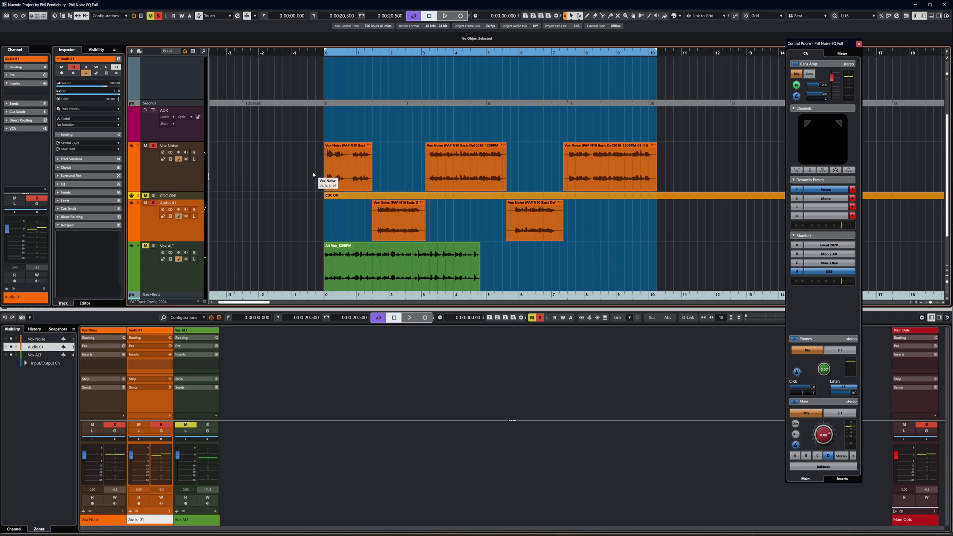
Step: Select all five Vox Noise parts, apply their VoiceSeparator and REVerence chain in Direct Offline Processing, and play back the result
{"action": "left_click_drag", "start_coordinate": [313, 172], "coordinate": [619, 231]}
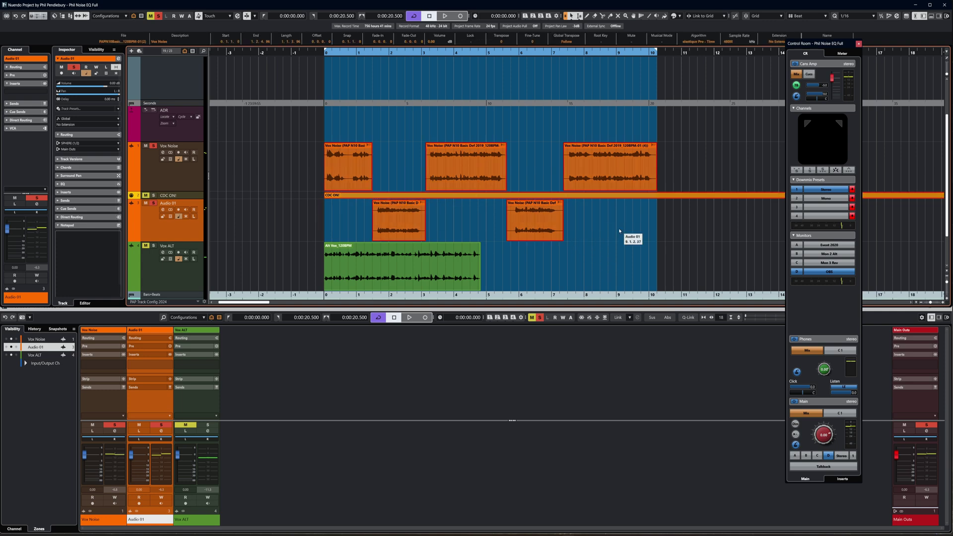
{"action": "key", "text": "F7"}
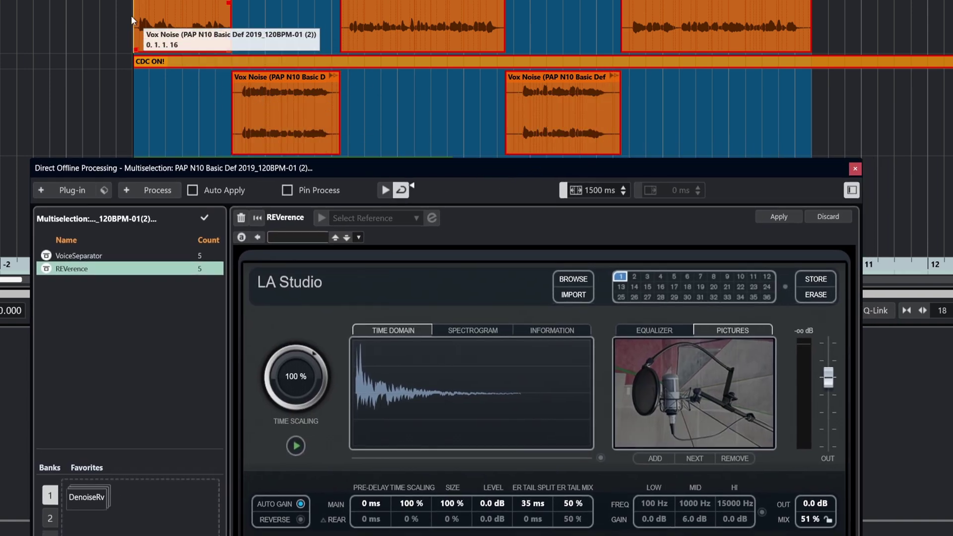
{"action": "left_click_drag", "start_coordinate": [111, 6], "coordinate": [761, 114]}
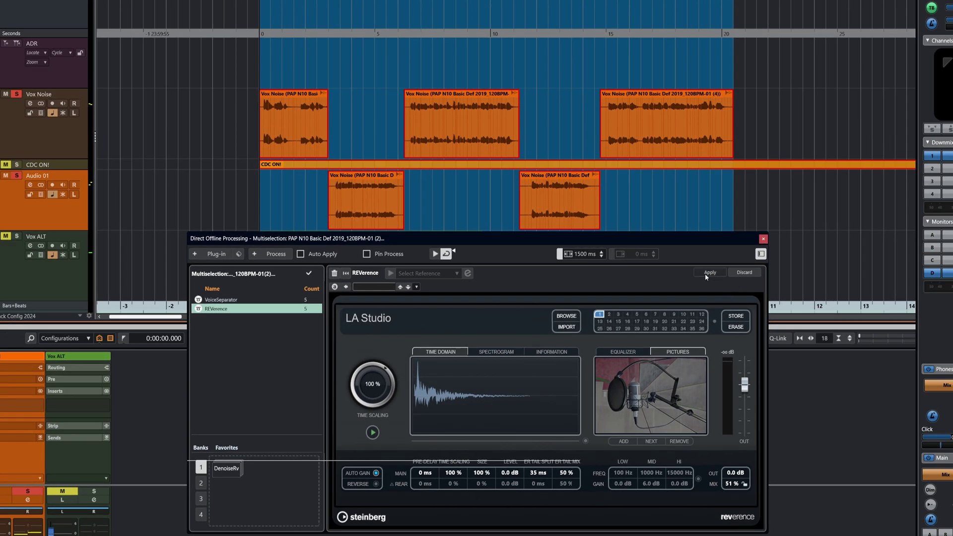
{"action": "left_click", "coordinate": [708, 272]}
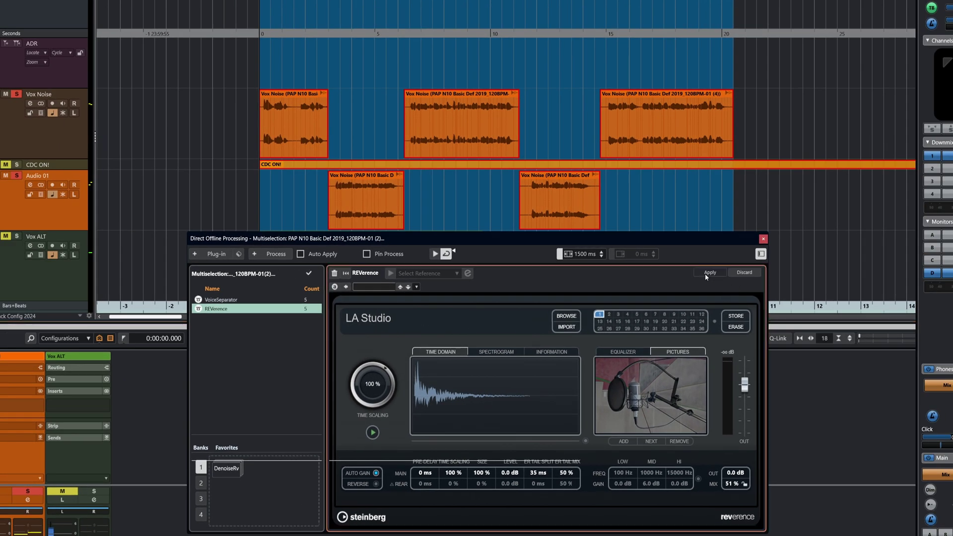
{"action": "left_click", "coordinate": [764, 239]}
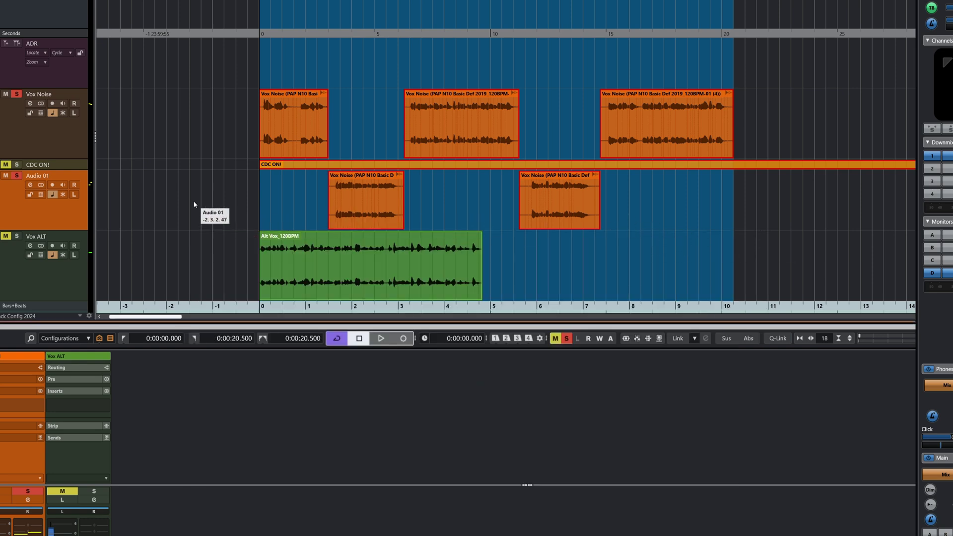
{"action": "key", "text": "space"}
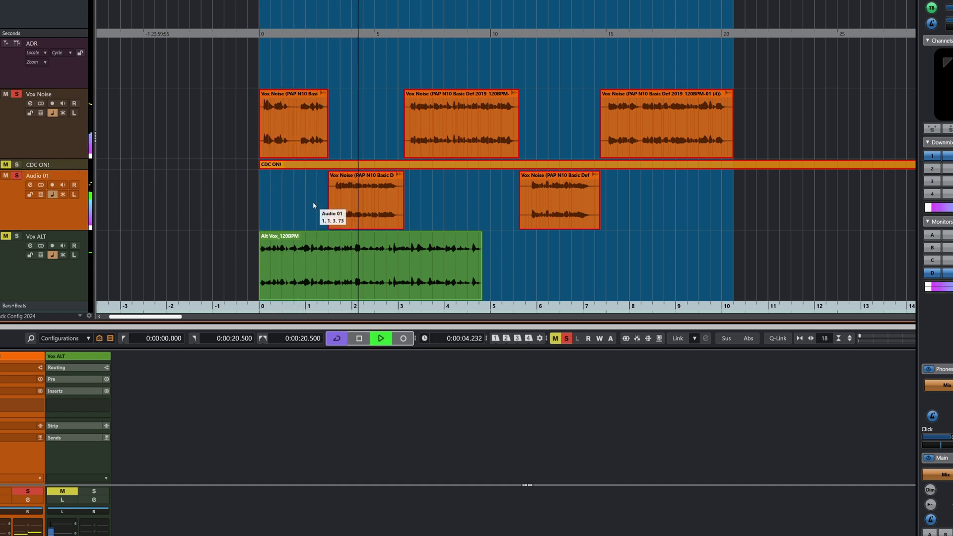
{"action": "key", "text": "space"}
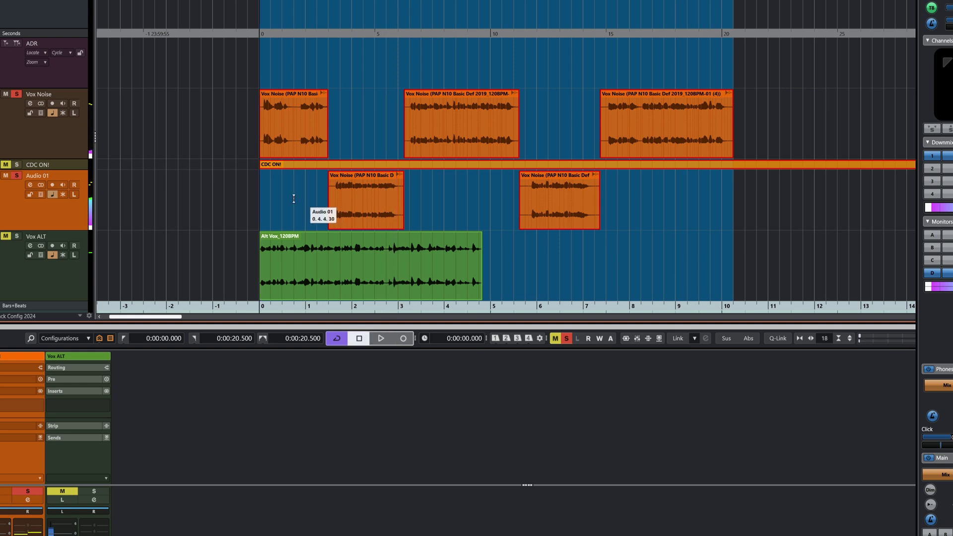
Step: Delete the CDC ON! track from the project
{"action": "left_click", "coordinate": [70, 166]}
{"action": "key", "text": "shift+Delete"}
{"action": "mouse_move", "coordinate": [231, 119]}
{"action": "left_mouse_down"}
{"action": "mouse_move", "coordinate": [803, 204]}
{"action": "mouse_move", "coordinate": [152, 144]}
{"action": "mouse_move", "coordinate": [237, 130]}
{"action": "left_mouse_up"}
Step: Make the direct offline processing permanent on all five Vox Noise parts and confirm the action
{"action": "left_click_drag", "start_coordinate": [289, 143], "coordinate": [687, 197]}
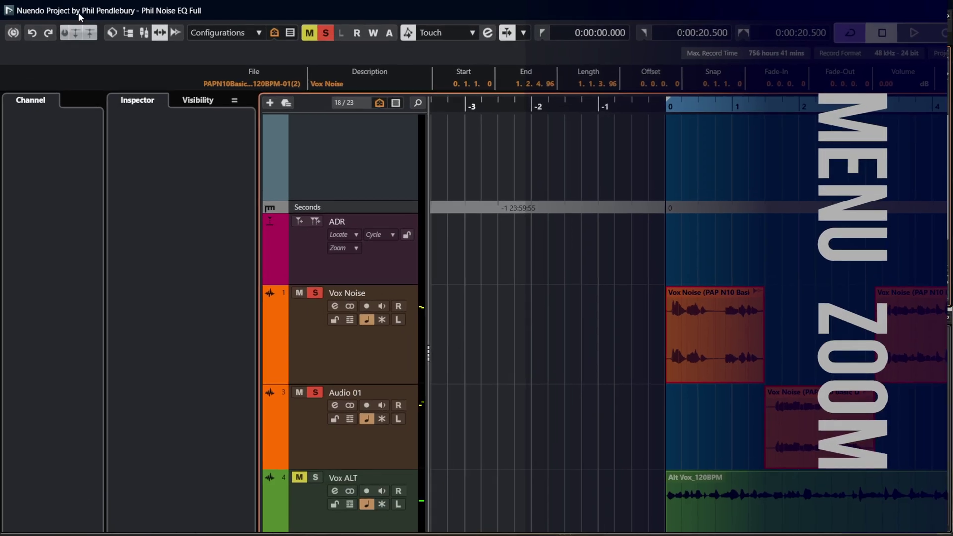
{"action": "mouse_move", "coordinate": [40, 9]}
{"action": "left_click", "coordinate": [85, 27]}
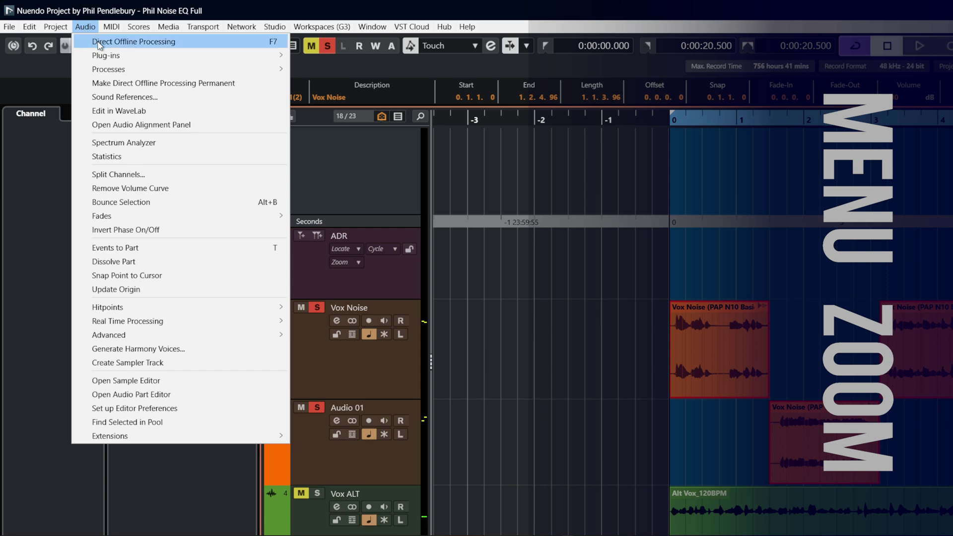
{"action": "left_click", "coordinate": [114, 85]}
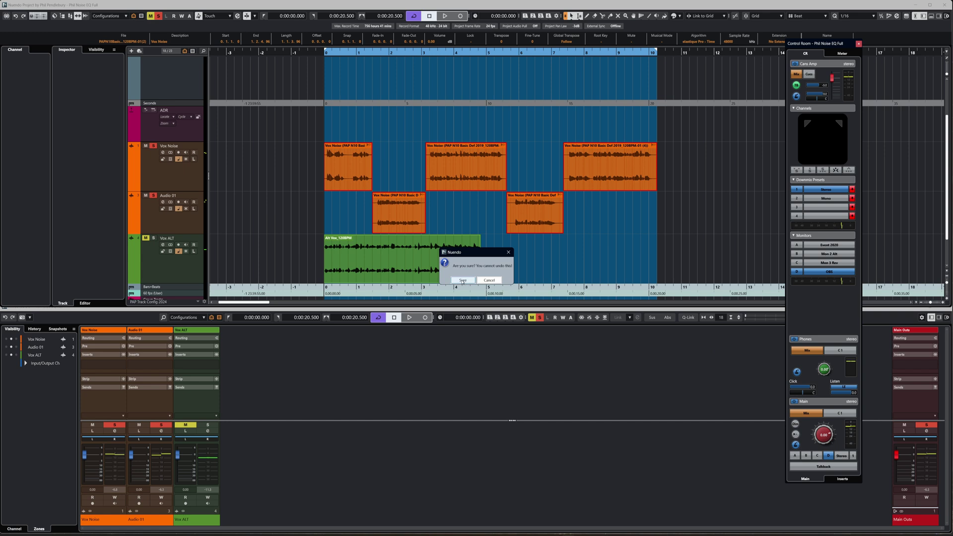
{"action": "left_click", "coordinate": [463, 280]}
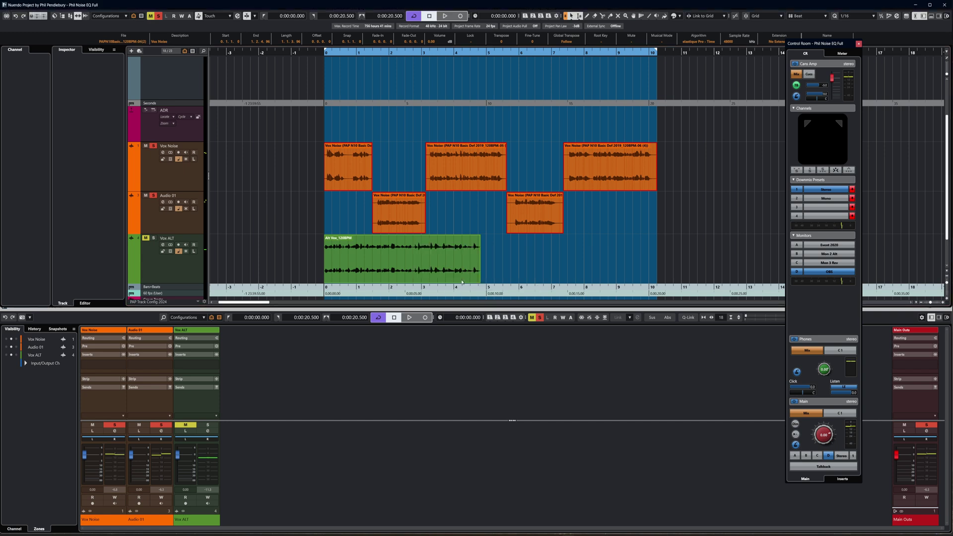
Step: Check the process list of the first Vox Noise part in Direct Offline Processing, then close the window
{"action": "left_click", "coordinate": [491, 206]}
{"action": "left_click", "coordinate": [351, 182]}
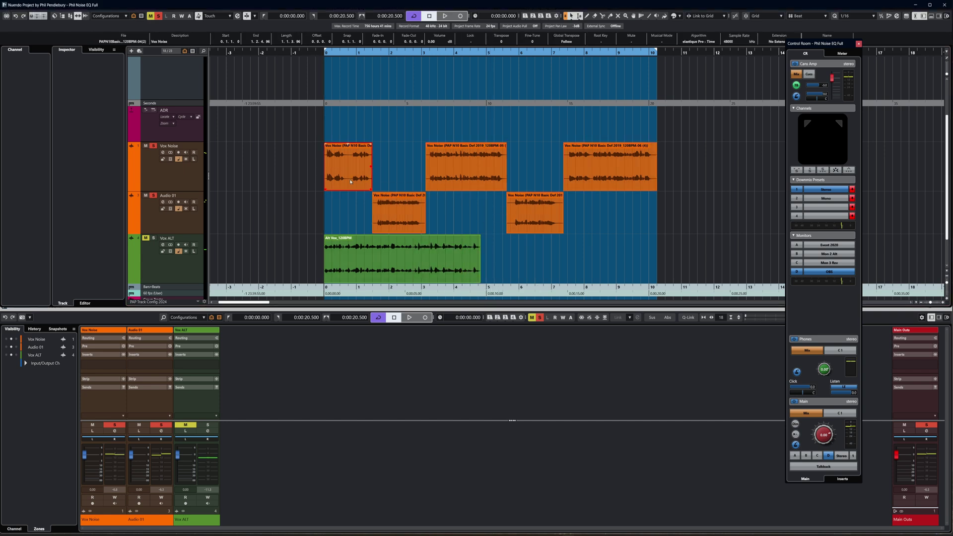
{"action": "key", "text": "F7"}
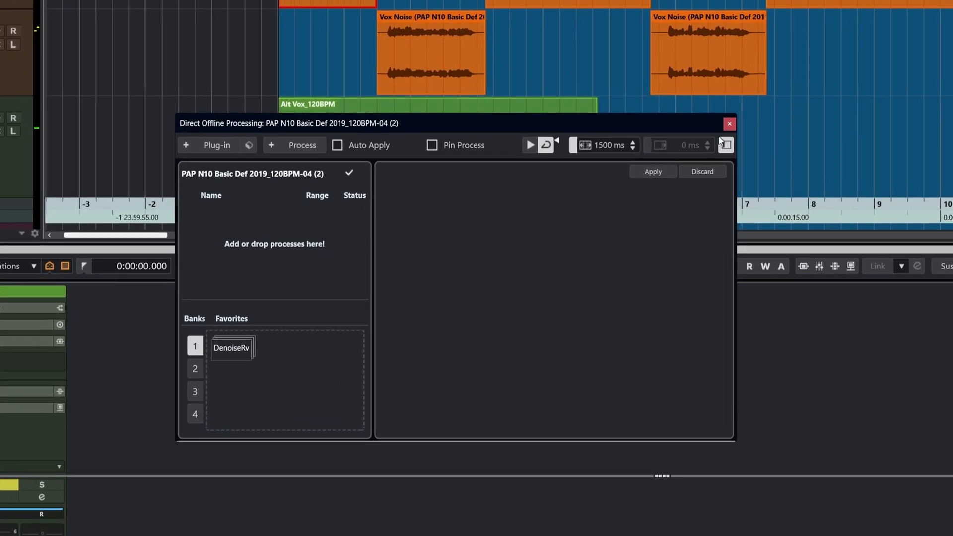
{"action": "left_click", "coordinate": [729, 123]}
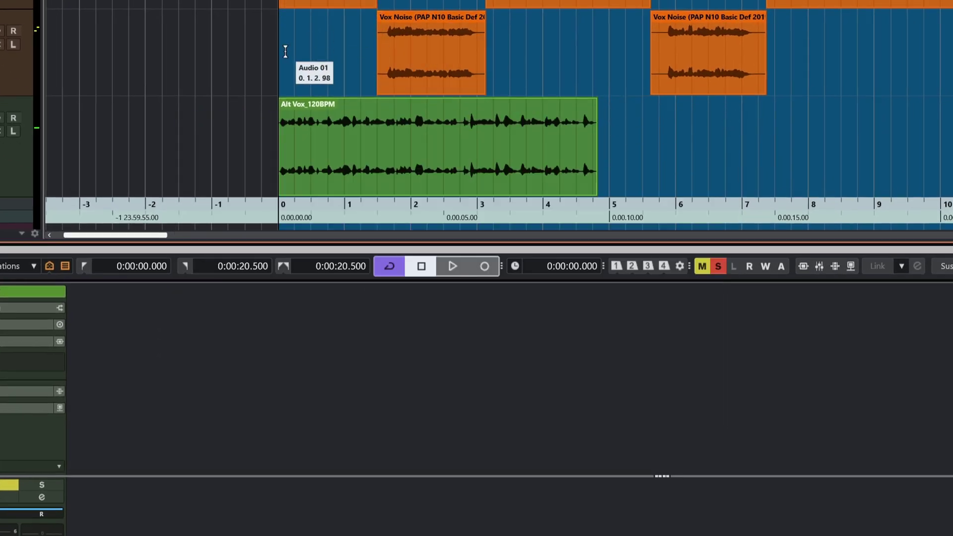
Step: Play back the permanently processed parts and move the cursor towards the end of the last part
{"action": "key", "text": "space"}
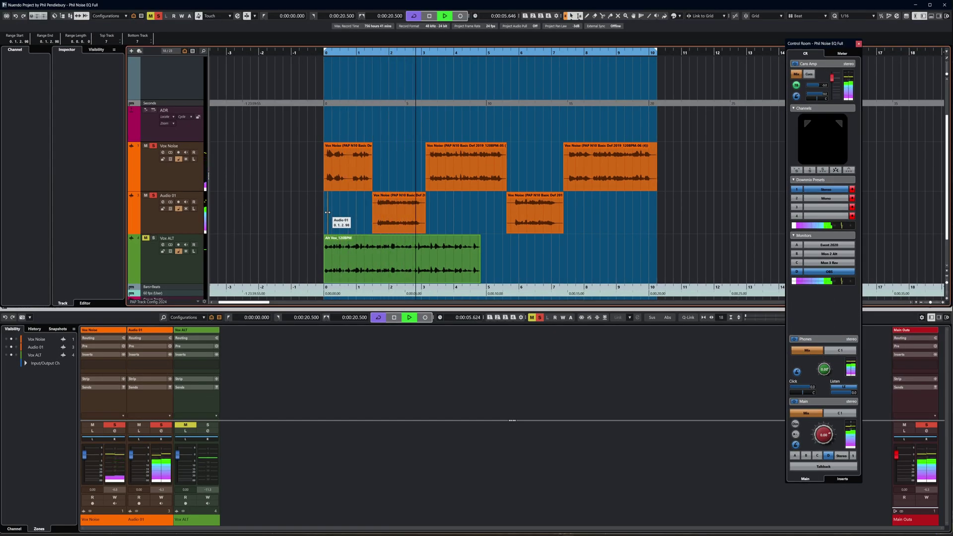
{"action": "key", "text": "space"}
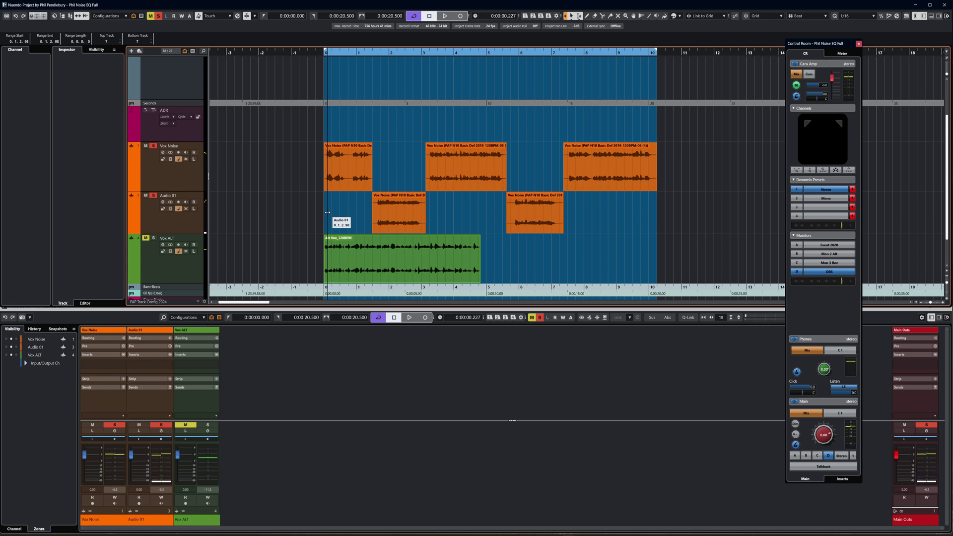
{"action": "key", "text": "End"}
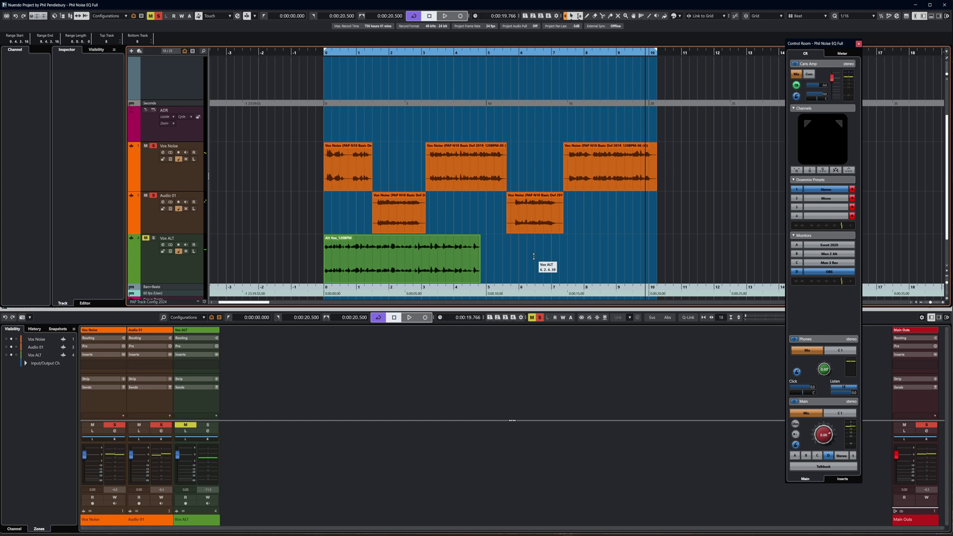